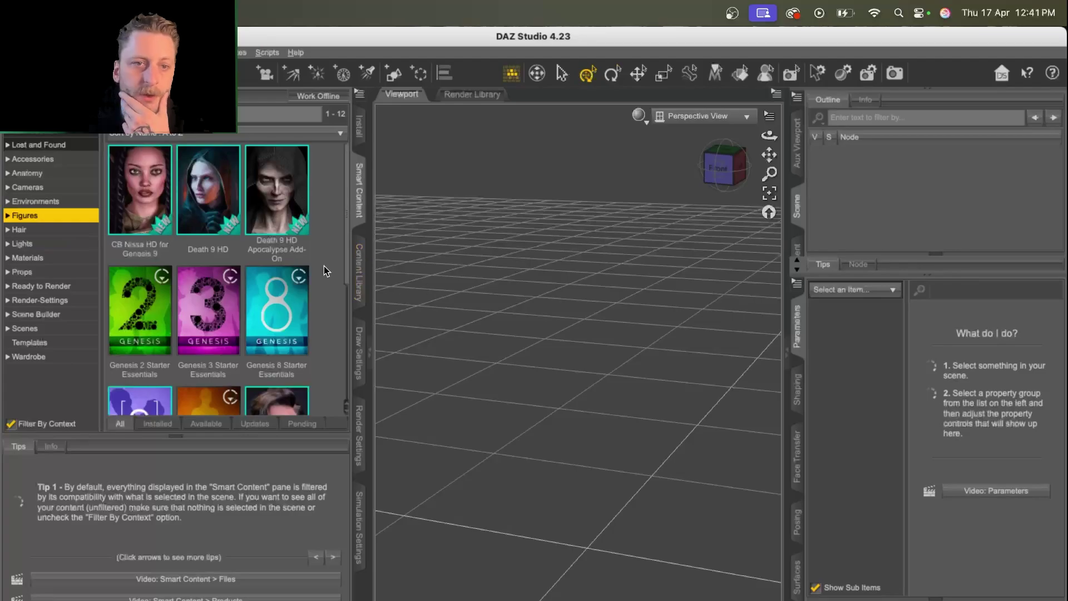
Load the Death 9 HD figure from the Death 9 HD product into the scene and view it from the front
scroll(288, 267, "down", 4)
scroll(222, 256, "up", 4)
scroll(130, 245, "down", 4)
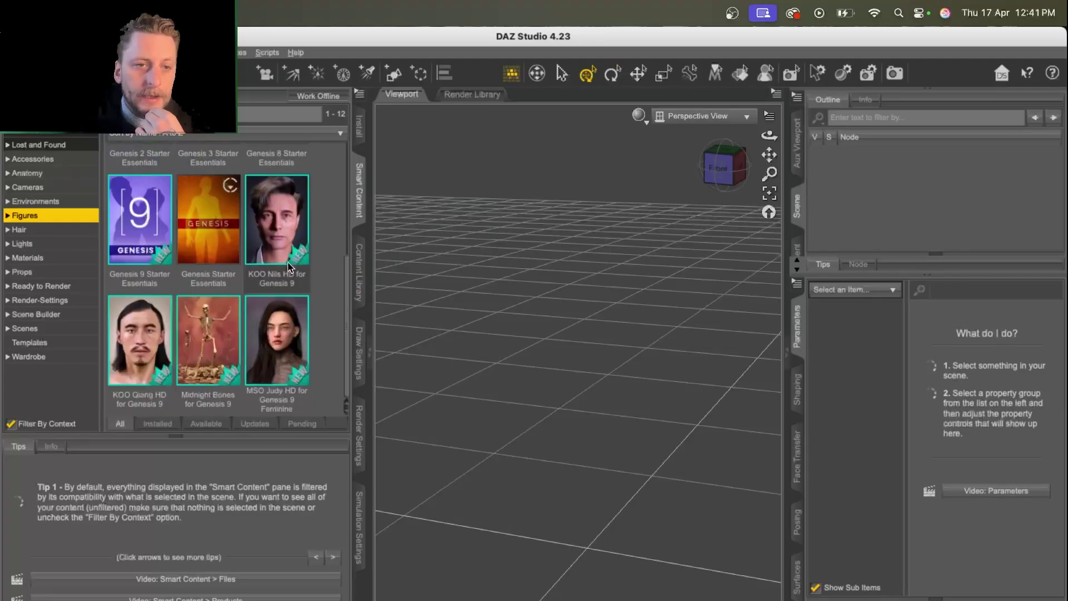
left_click(130, 245)
left_click(83, 273)
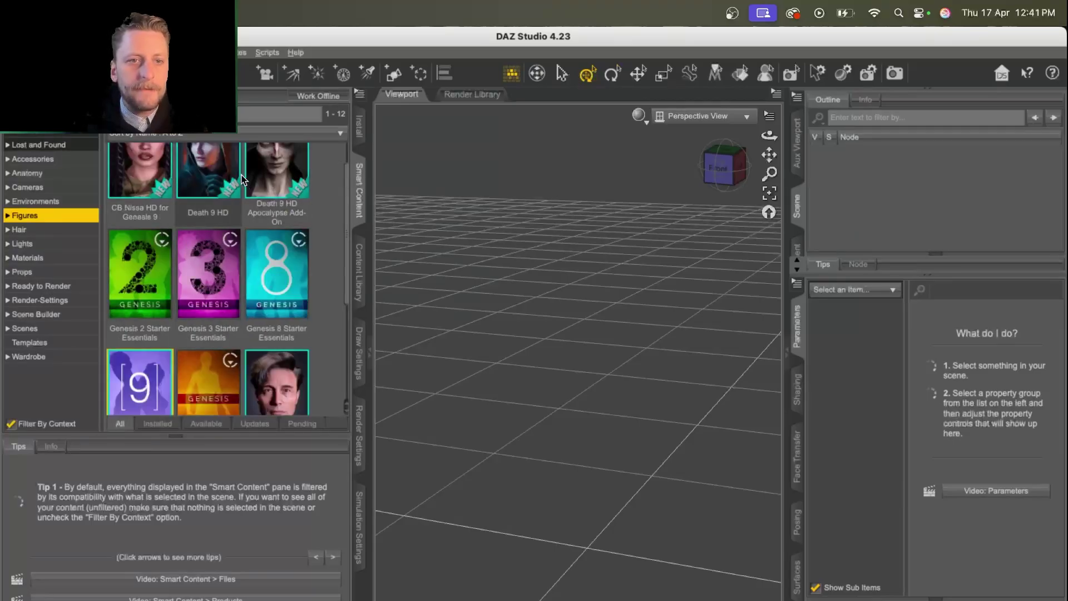
double_click(232, 174)
double_click(156, 212)
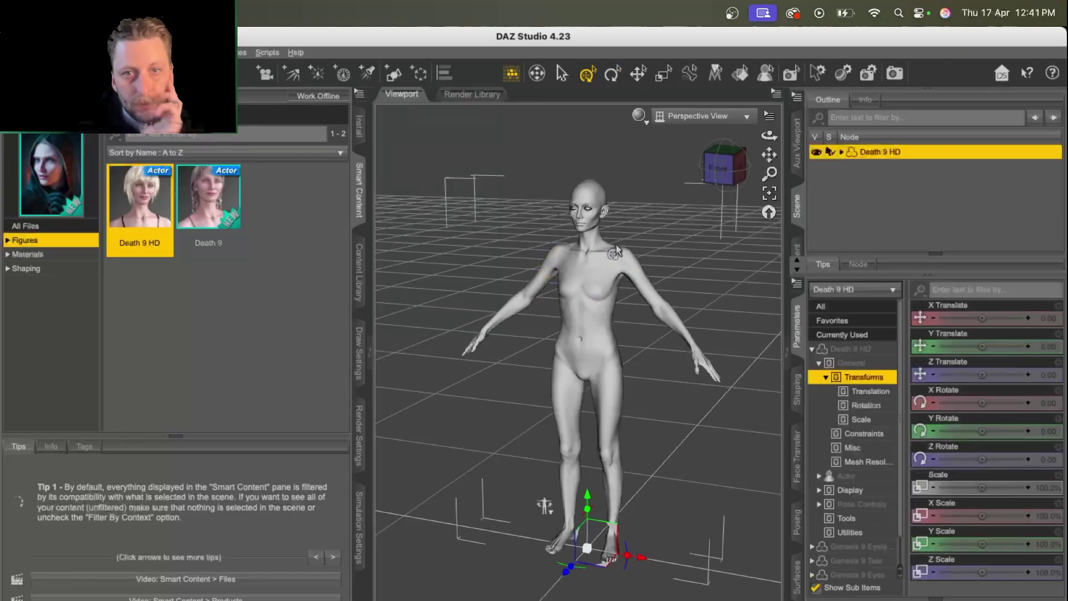
left_click(719, 172)
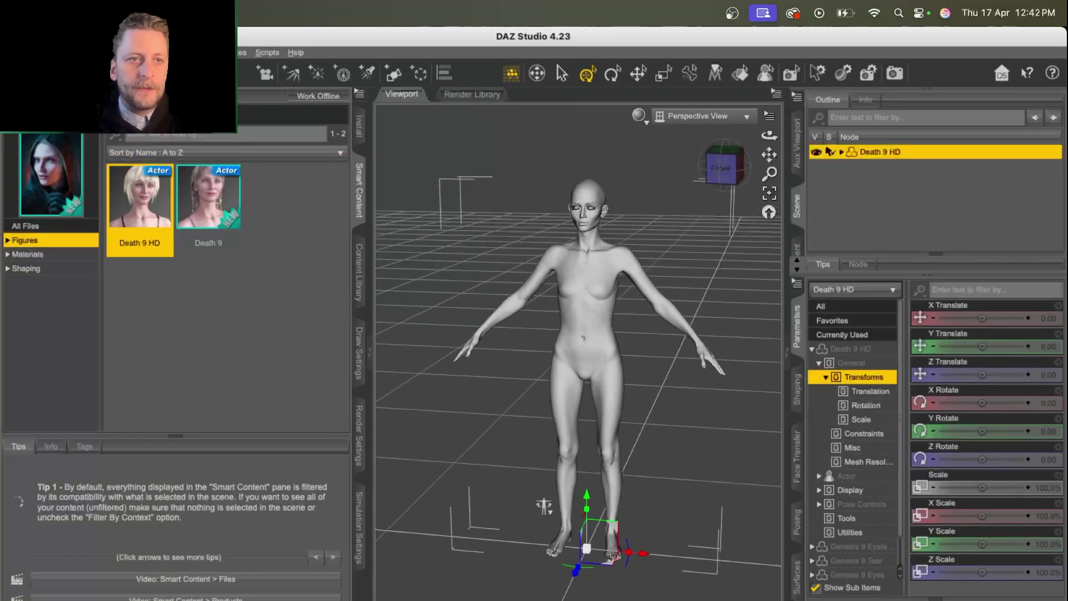
Send the Death 9 HD figure to Blender as a skeletal mesh, keeping the export options as they are
left_click(17, 53)
key("Escape")
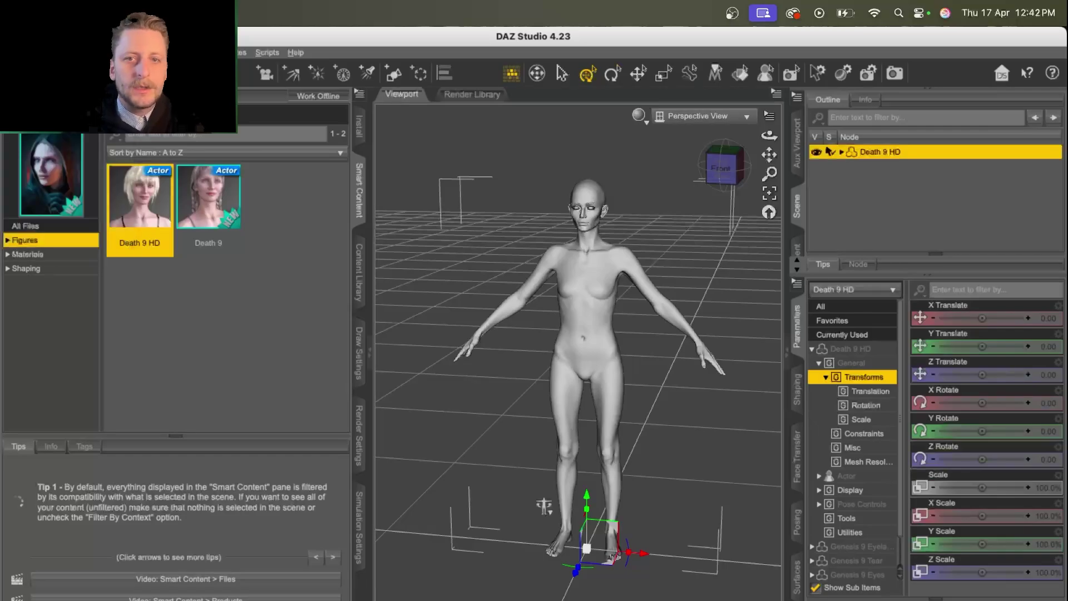
left_click(17, 52)
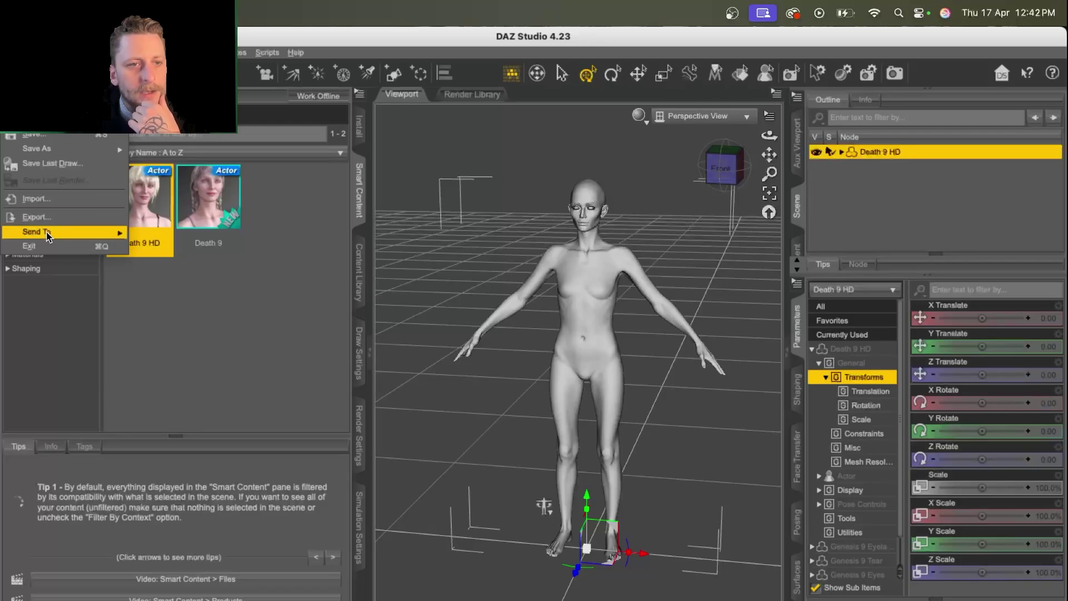
mouse_move(49, 231)
left_click(155, 286)
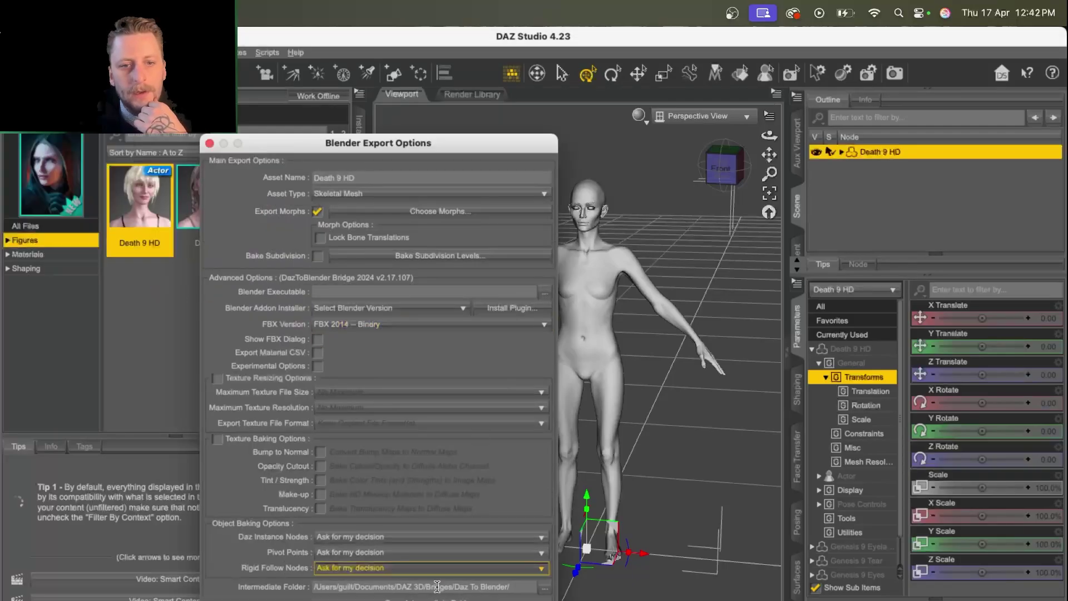
left_click(626, 381)
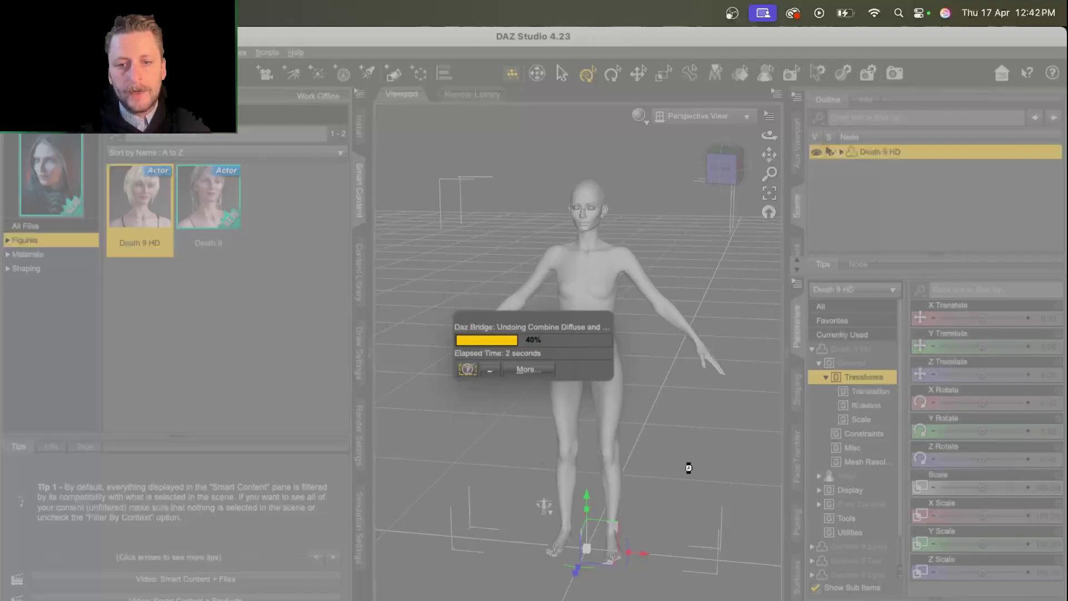
left_click(549, 353)
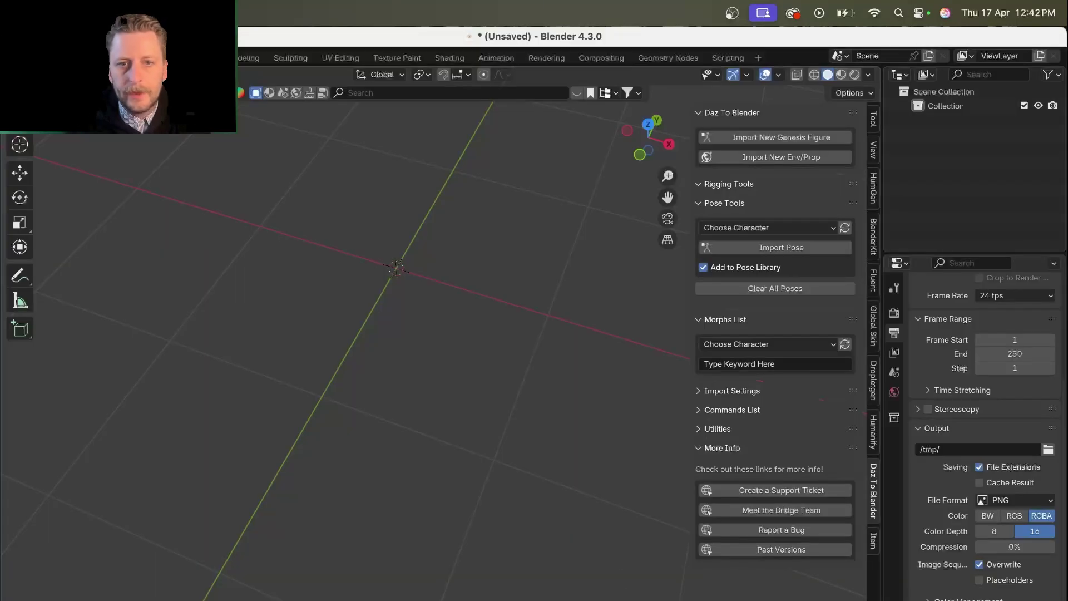
Switch to Blender and import the new Genesis figure with Daz To Blender
scroll(531, 347, "down", 5)
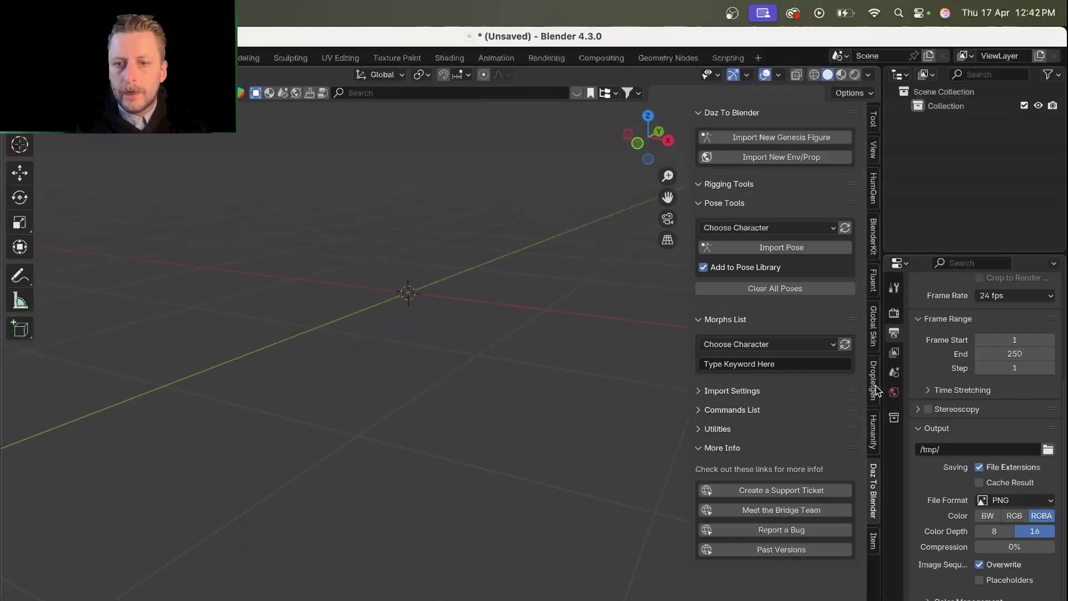
left_click(782, 137)
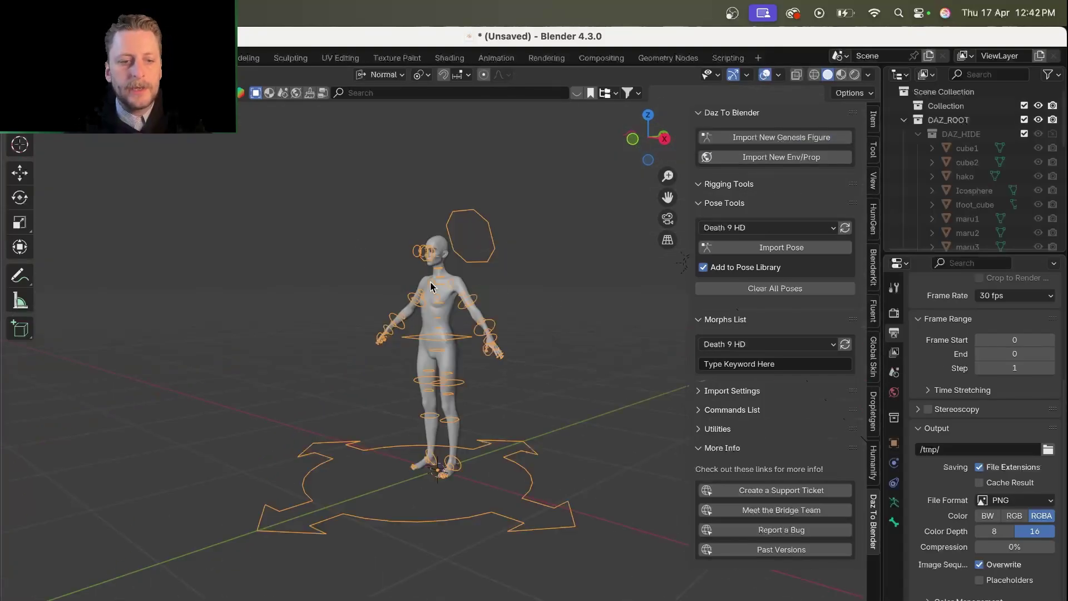
Frame the figure's face from the front, hide the viewport overlays and switch the viewport to rendered shading
key("KP_1")
scroll(431, 286, "up", 8)
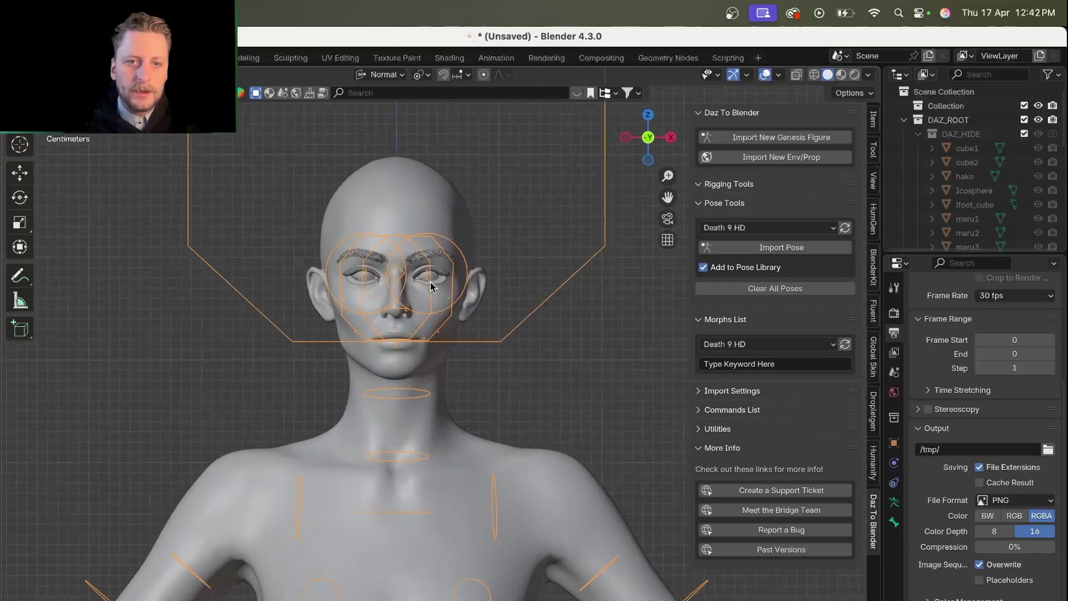
scroll(431, 287, "right", 10)
scroll(431, 286, "left", 12)
key("KP_1")
scroll(431, 287, "up", 2)
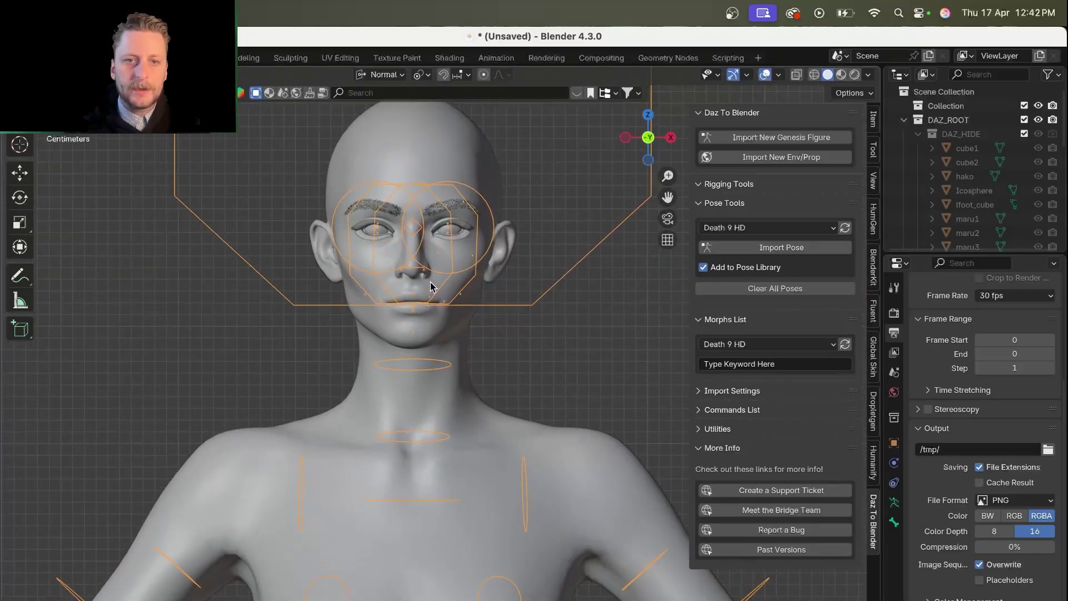
scroll(431, 286, "up", 3)
left_click(766, 74)
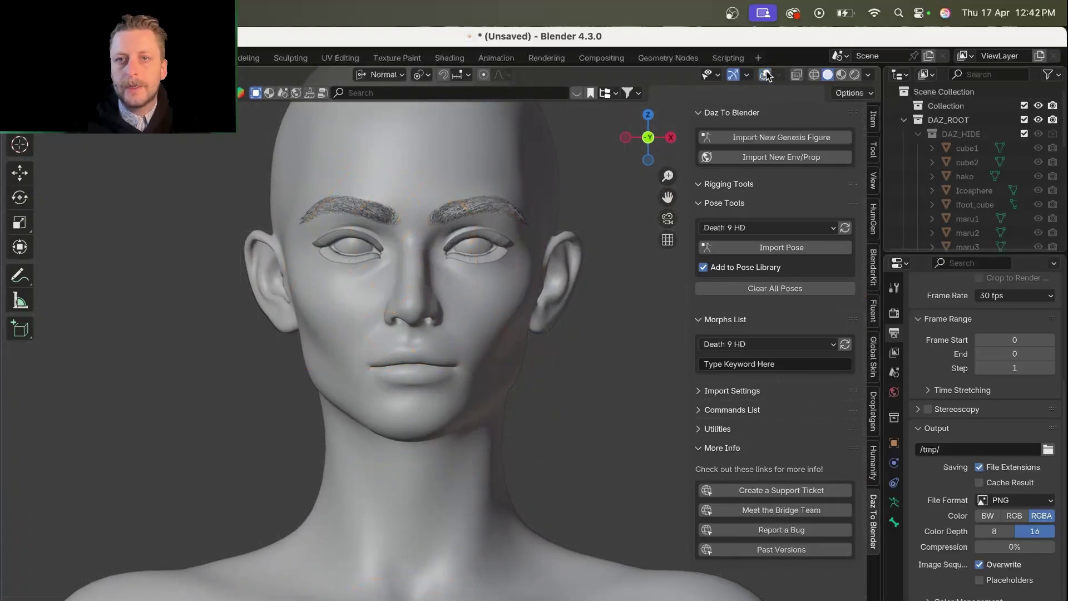
left_click(854, 75)
scroll(503, 263, "right", 10)
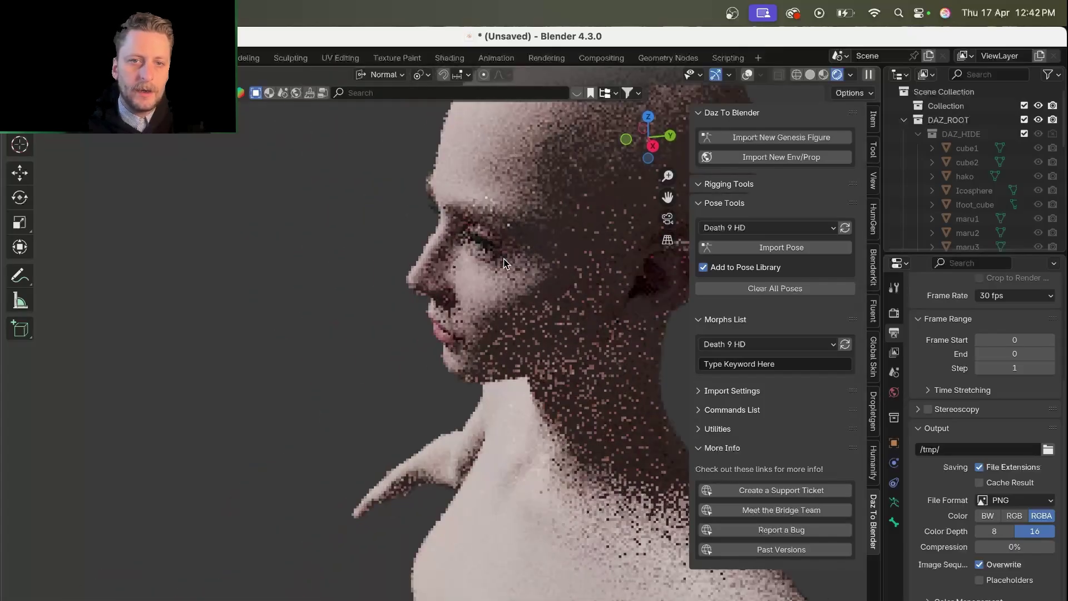
scroll(503, 263, "left", 10)
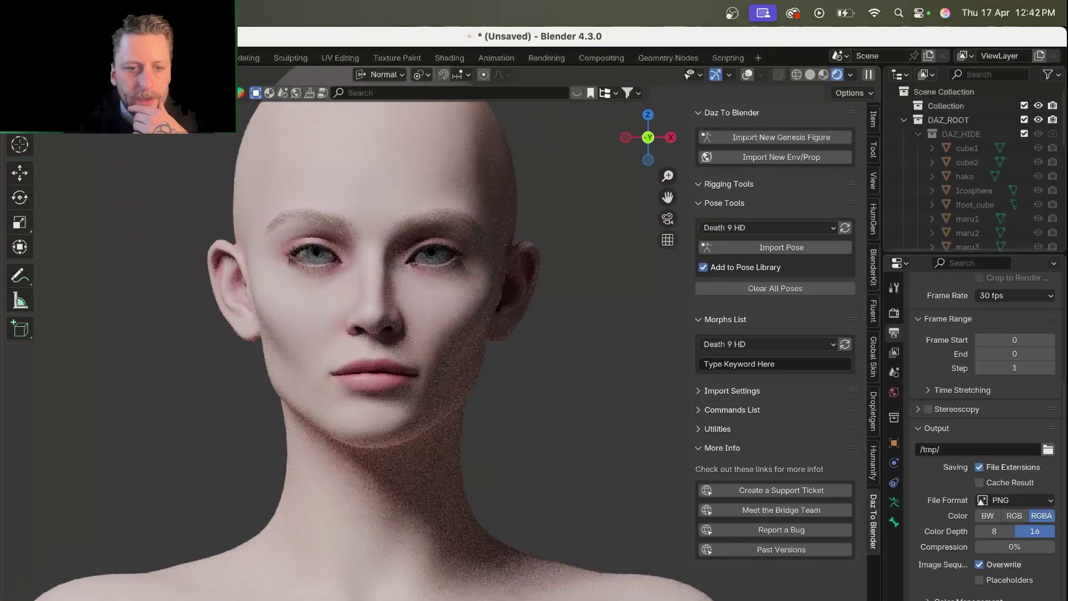
Split off an area beneath the 3D viewport and make it a Shader Editor
left_click_drag(361, 600, 361, 525)
left_click(17, 536)
left_click(50, 484)
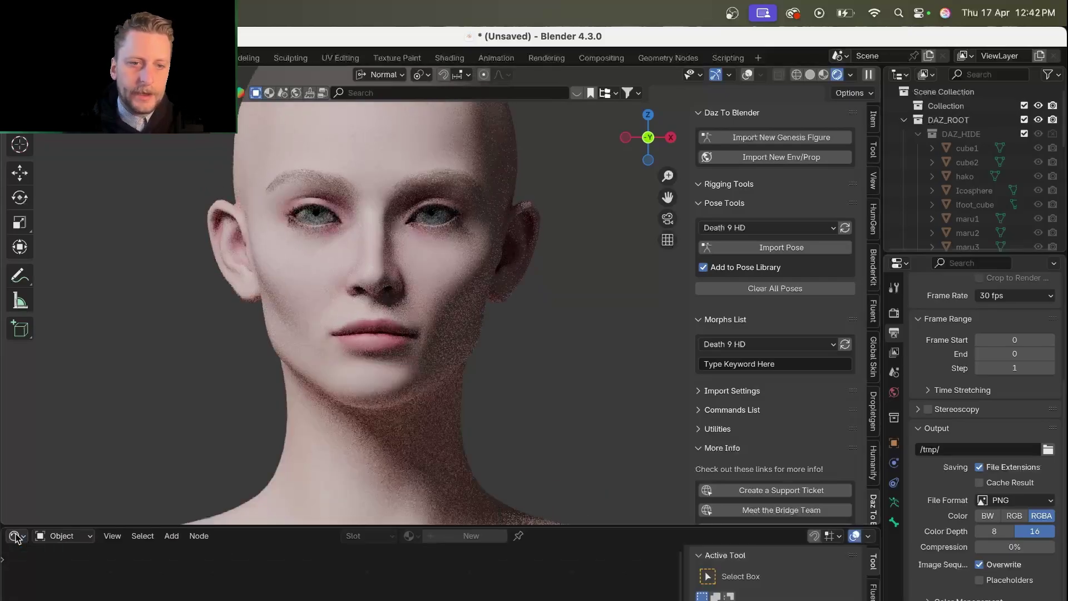
Select the Genesis9 body mesh, enlarge the Shader Editor and make the Death 9 HD_Head material slot active
left_click(394, 406)
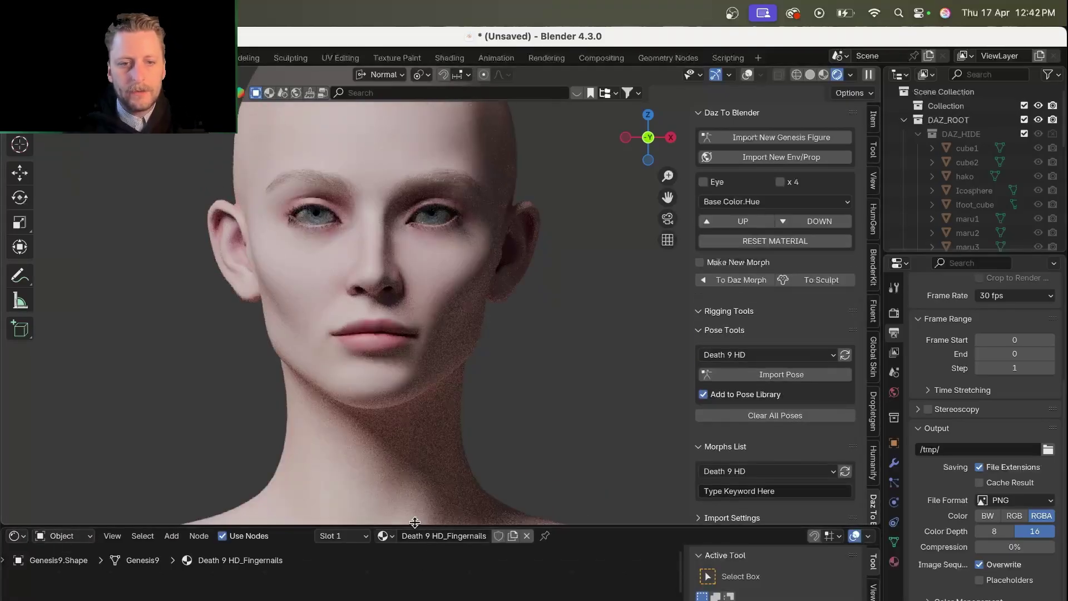
left_click_drag(415, 523, 416, 404)
left_click(341, 414)
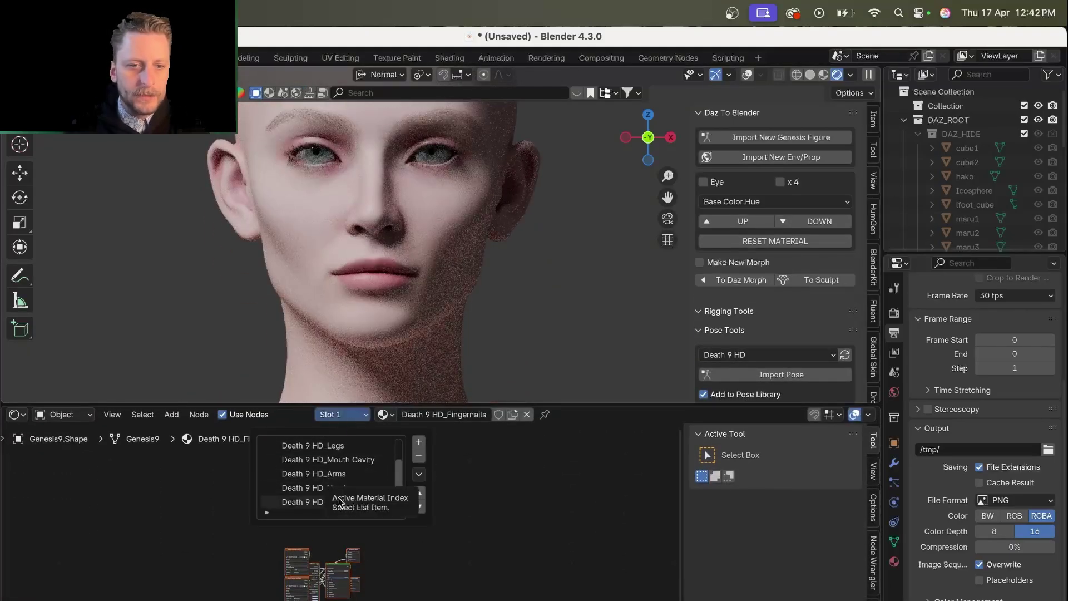
left_click(331, 496)
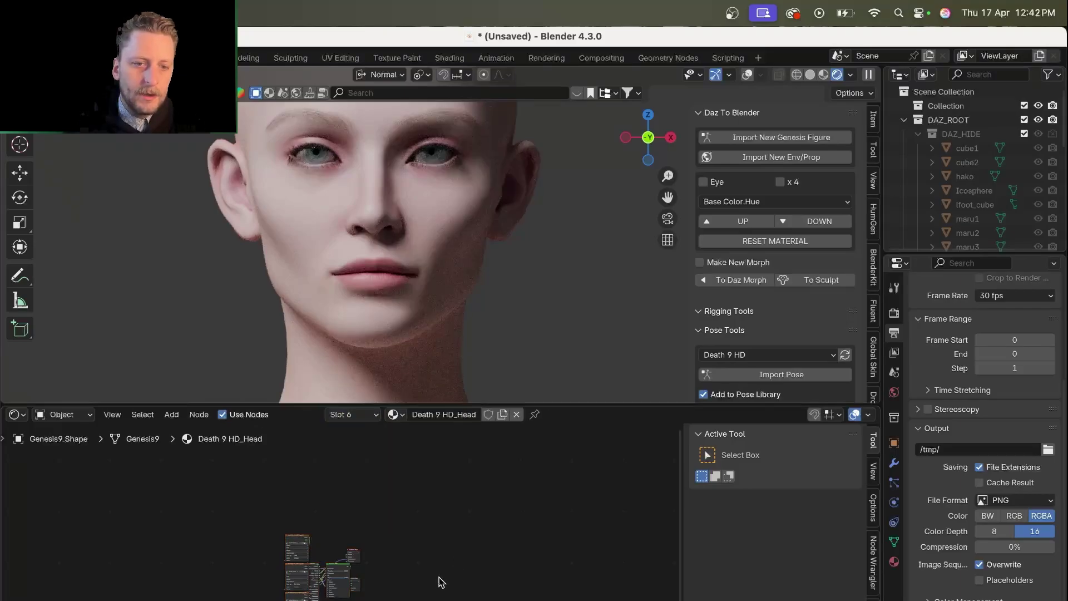
scroll(440, 580, "up", 4)
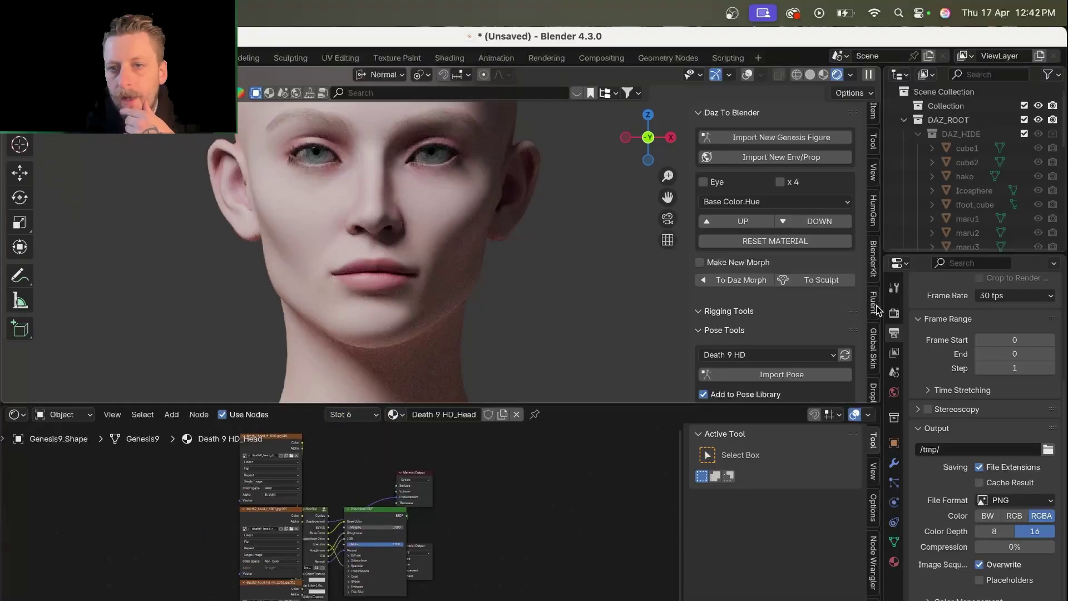
Apply the Humanify Head material to the active head material slot
scroll(876, 310, "down", 5)
left_click(874, 275)
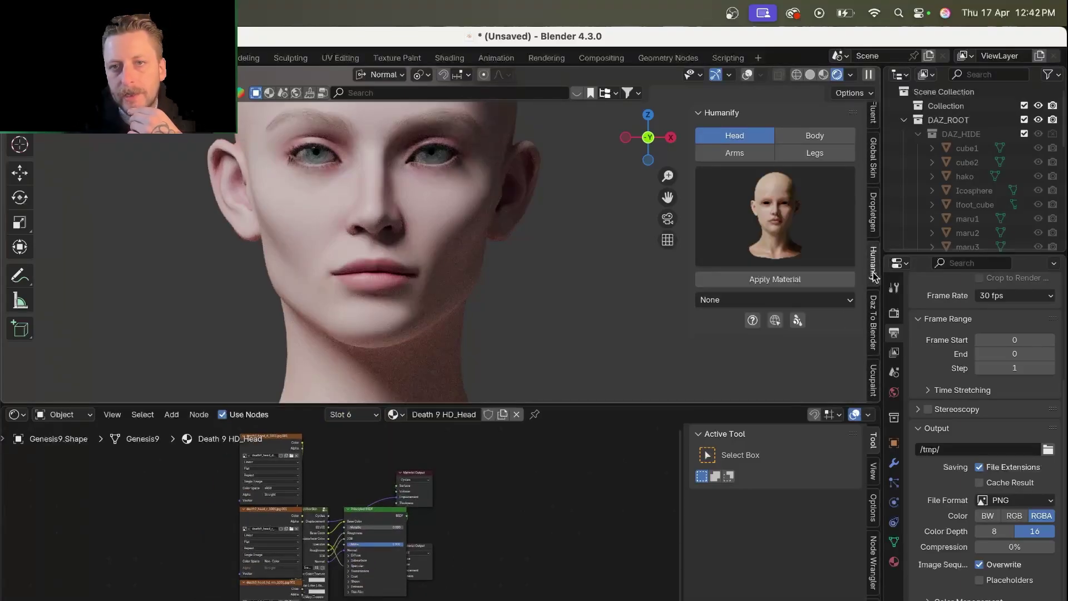
scroll(875, 262, "up", 3)
left_click(874, 215)
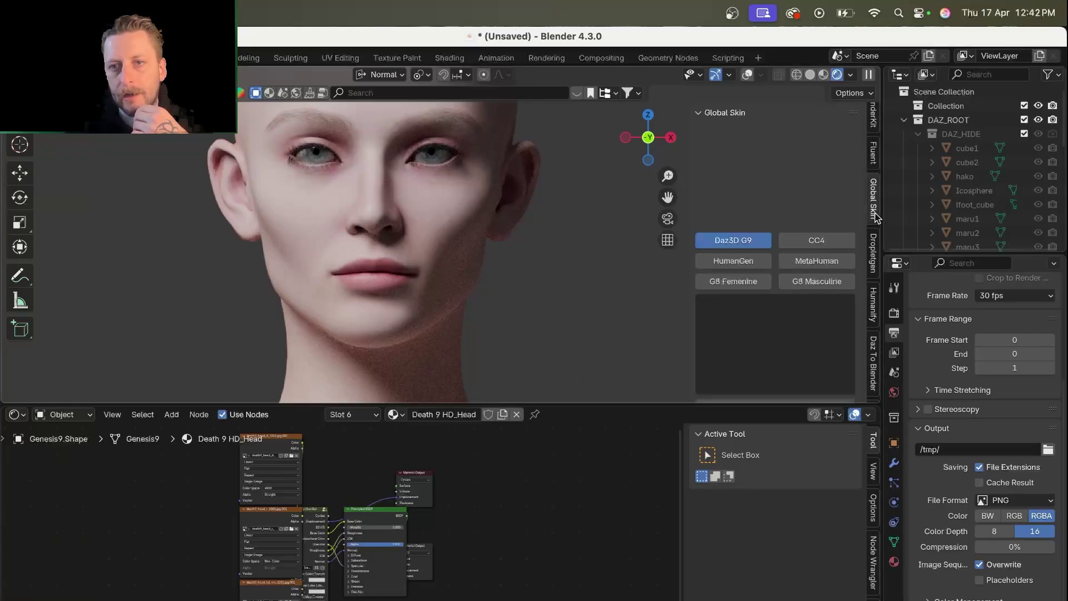
left_click(872, 306)
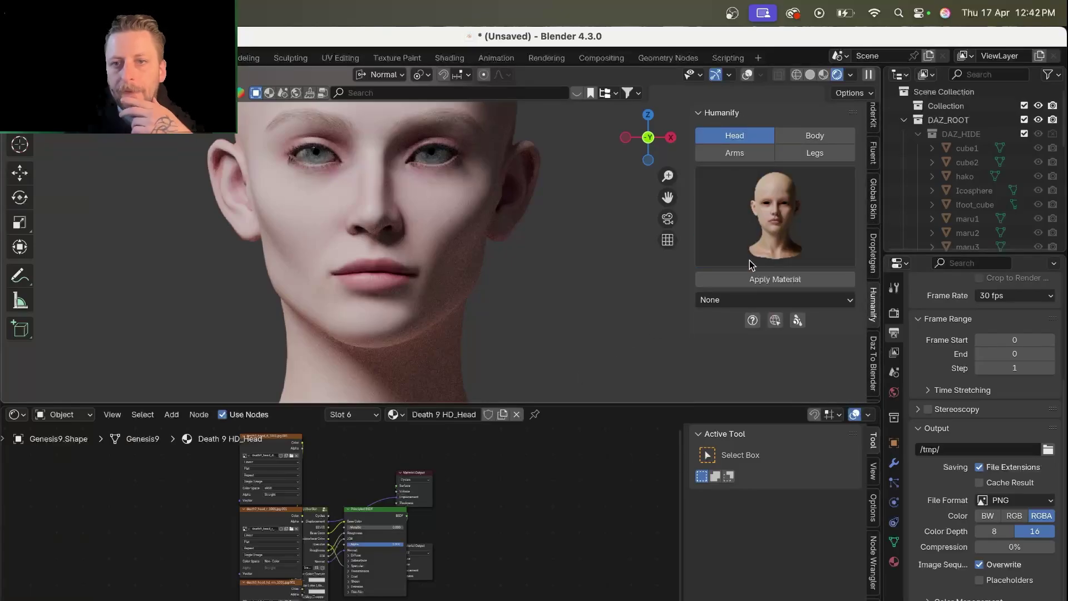
left_click(755, 281)
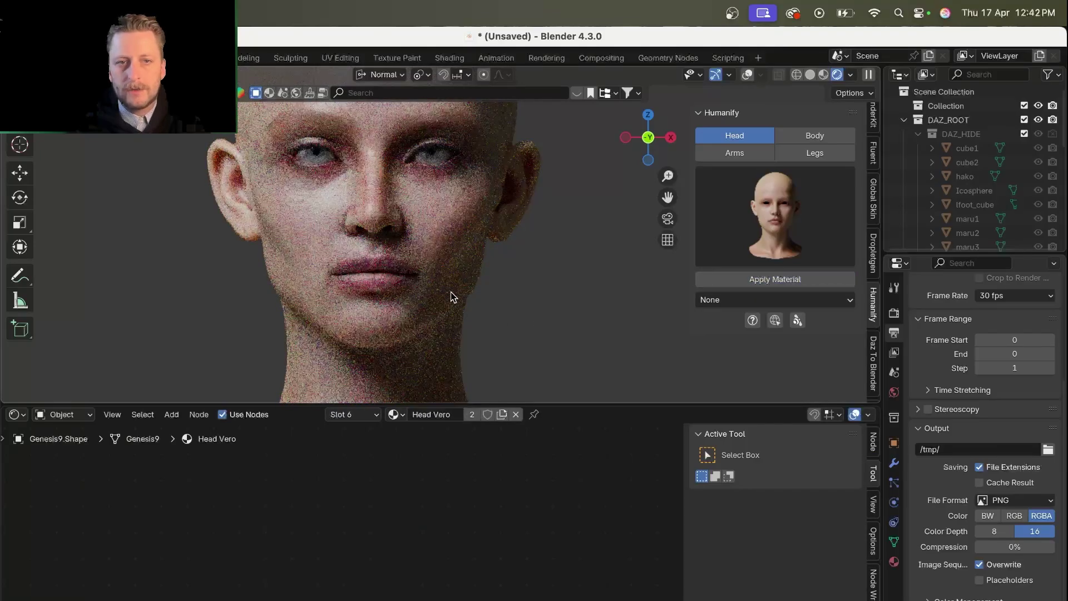
Set the Roughness of the Head Vero 1 node to 0.300, checking the skin detail up close
scroll(432, 276, "up", 8)
scroll(428, 277, "up", 5)
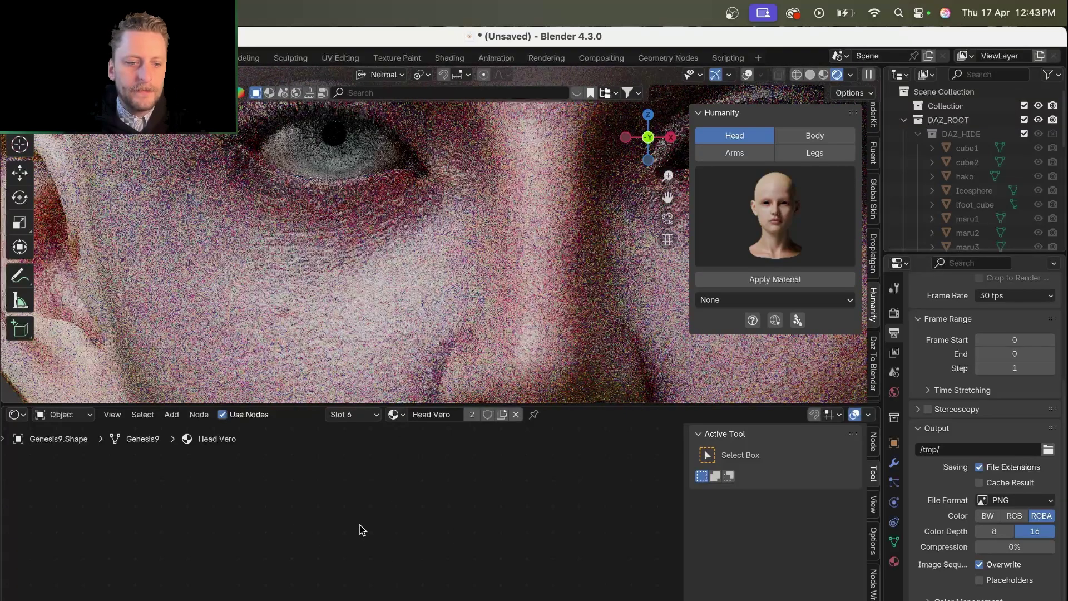
key("Home")
scroll(357, 527, "up", 2)
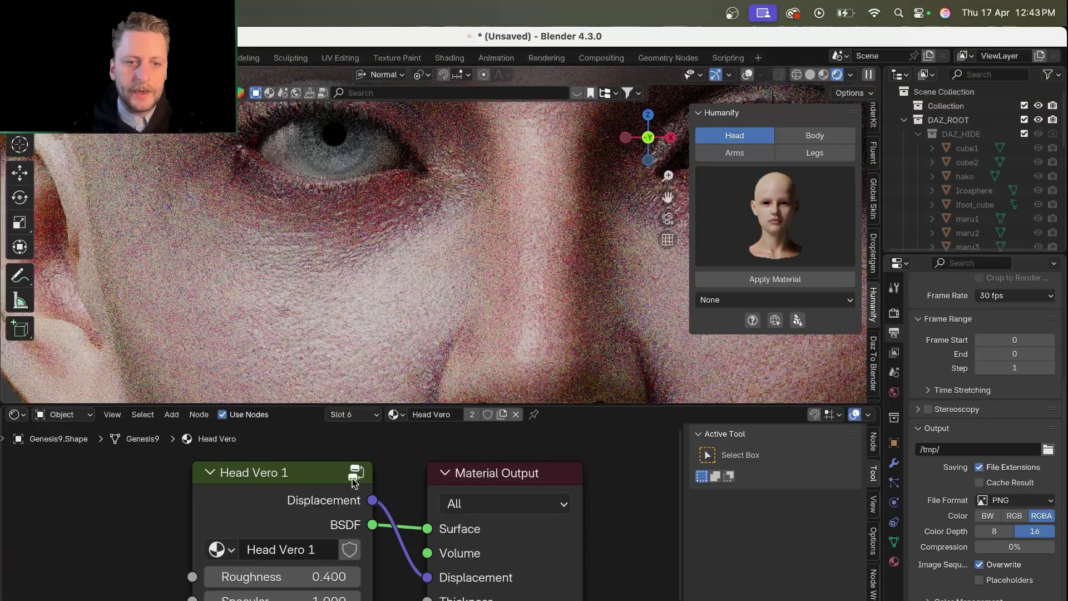
scroll(329, 544, "down", 4)
left_click(207, 495)
scroll(319, 561, "down", 2)
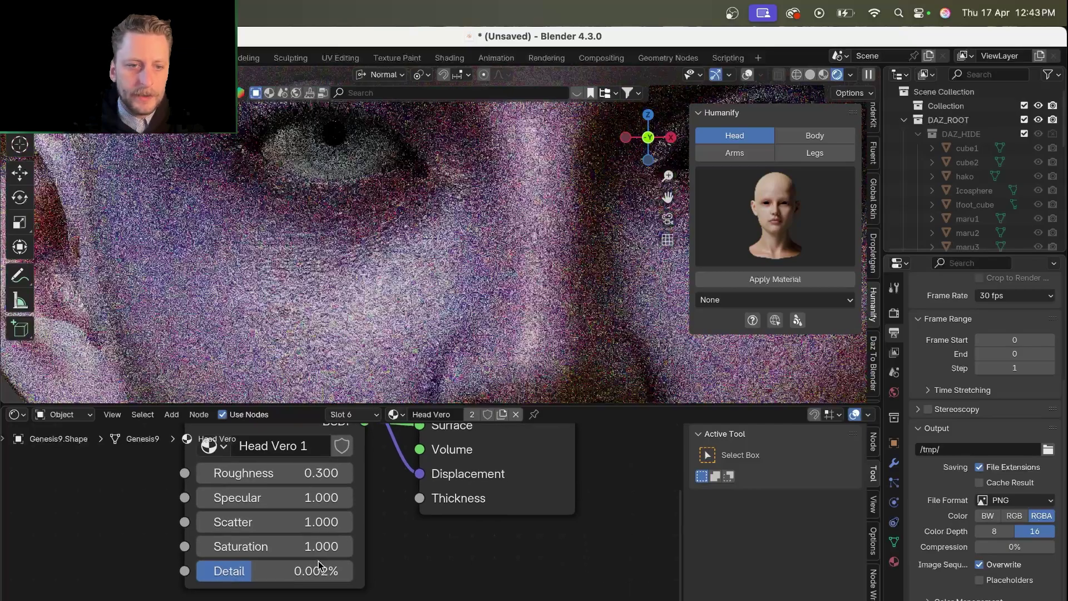
scroll(318, 562, "up", 3)
scroll(320, 491, "up", 2)
scroll(321, 491, "down", 1)
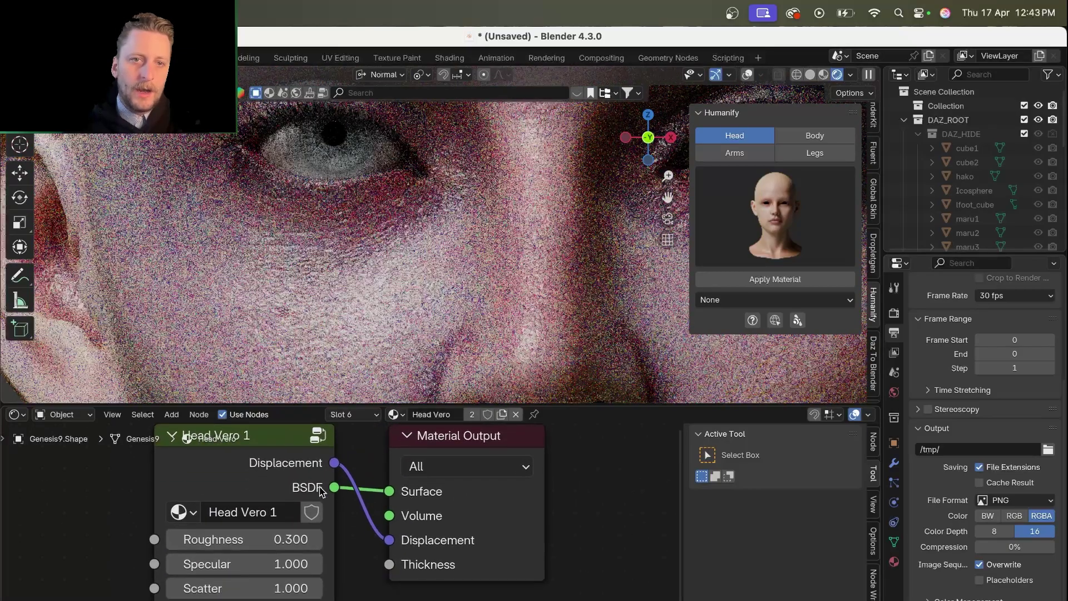
Set the viewport level of the body mesh's Subdivision modifier to 3
scroll(503, 323, "down", 4)
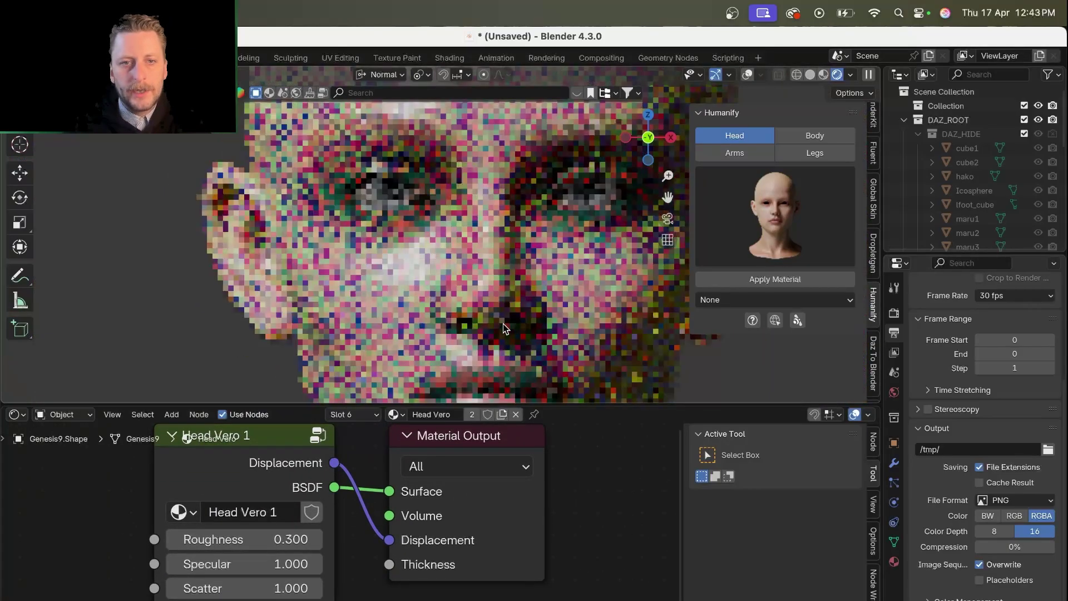
scroll(503, 323, "down", 2)
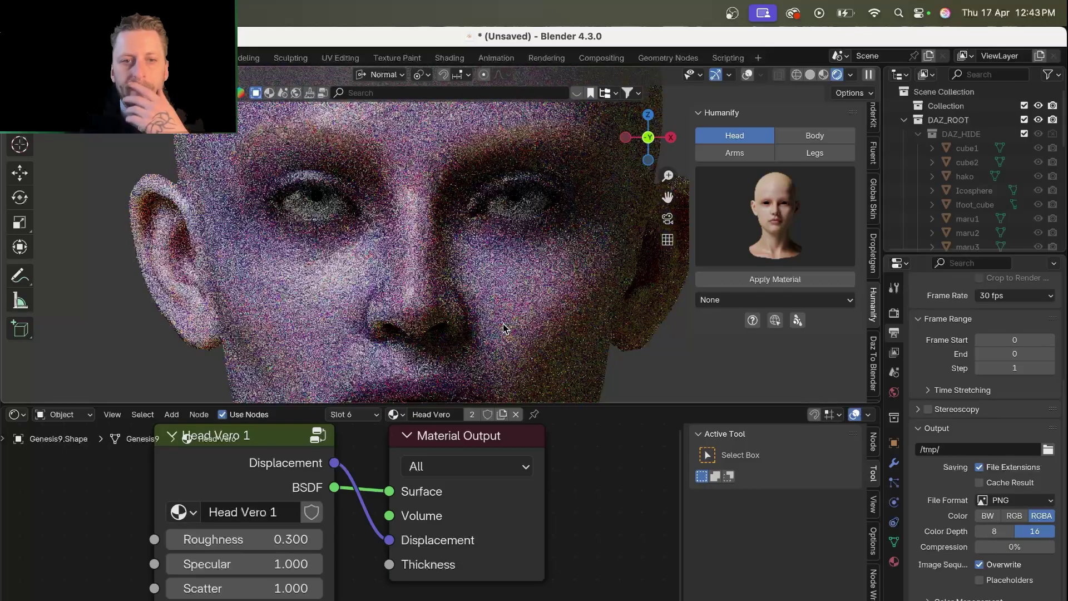
scroll(502, 324, "right", 6)
middle_click_drag(505, 300, 546, 295)
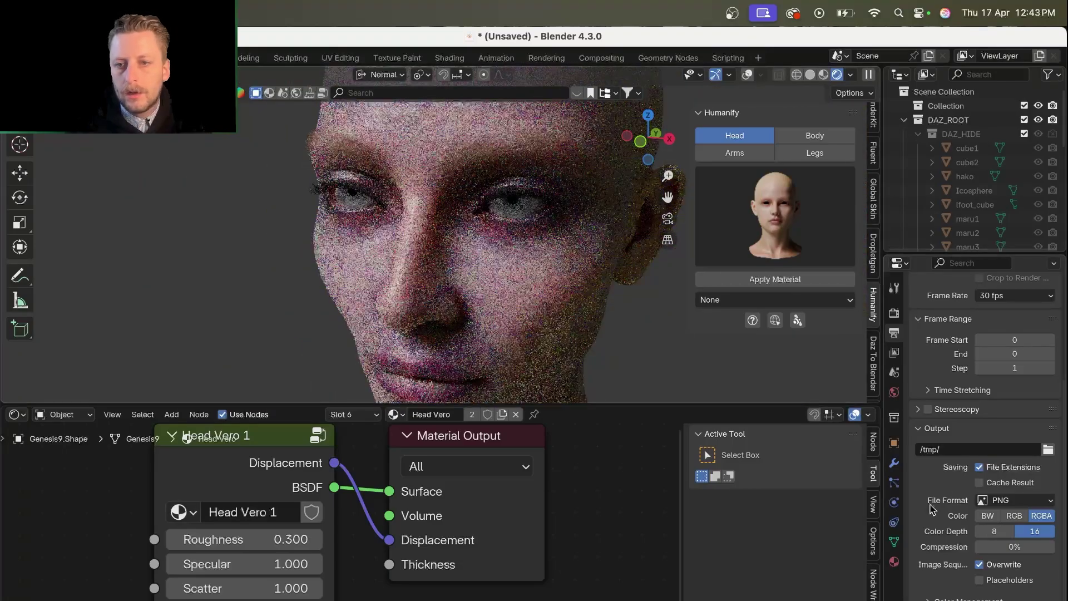
left_click(894, 464)
left_click(1035, 516)
left_click(1036, 516)
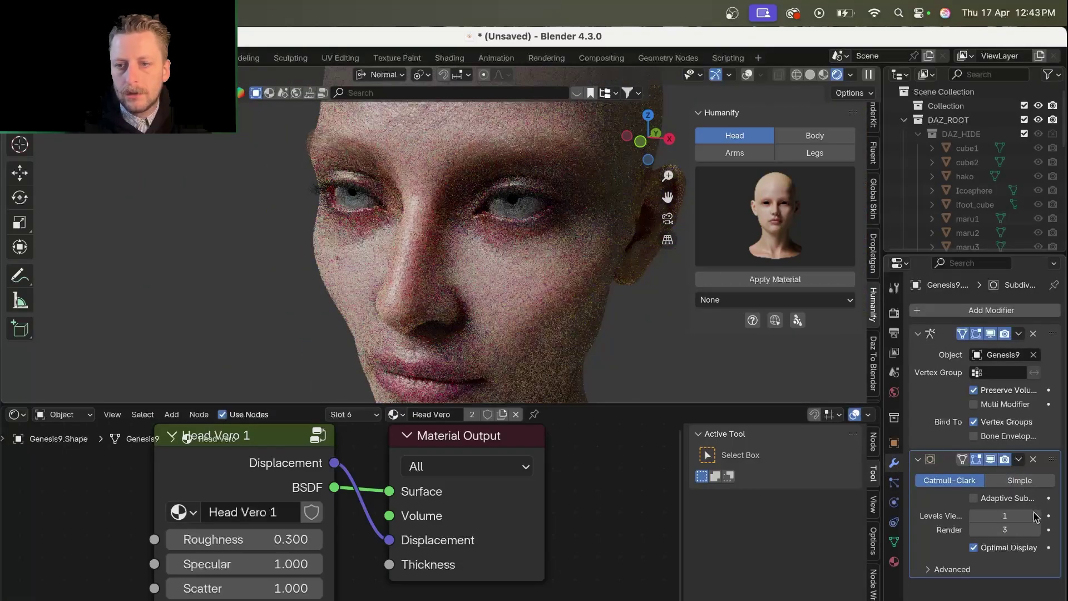
left_click(1036, 516)
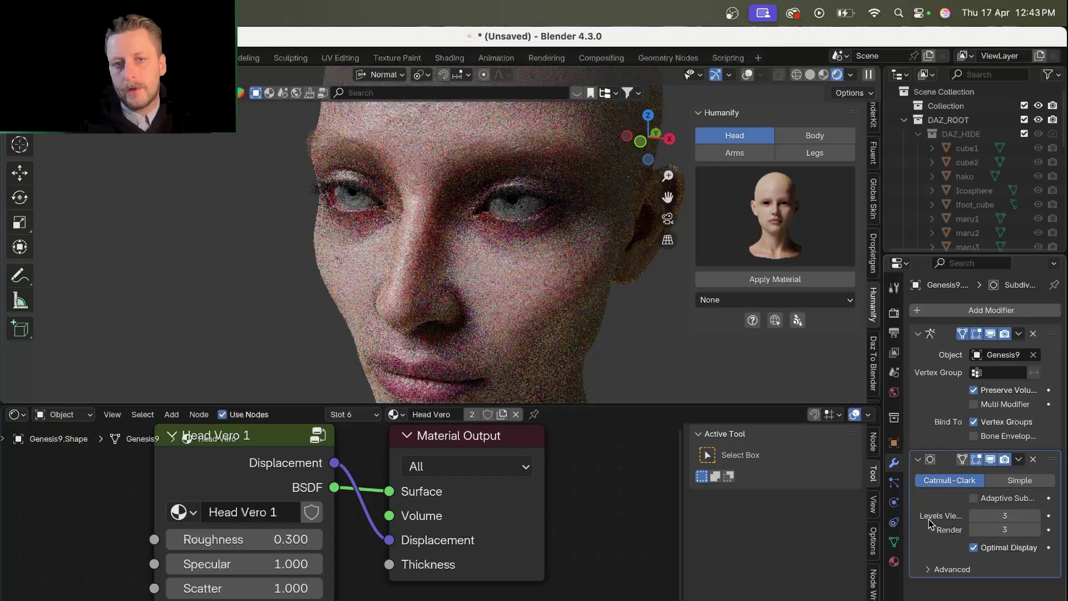
Remove the Subdivision modifier from the Genesis9 body mesh
left_click(1033, 459)
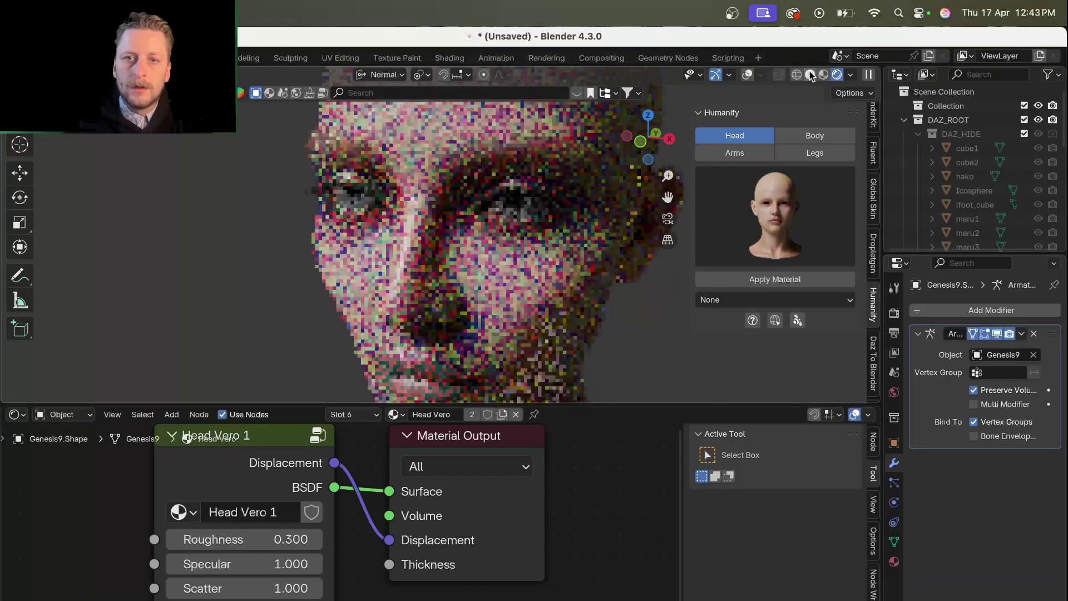
Enter Sculpt Mode on the Genesis9 body mesh in Solid shading and sculpt uneven folds into the cheeks from the front
left_click(810, 74)
key("KP_1")
key("ctrl+Tab")
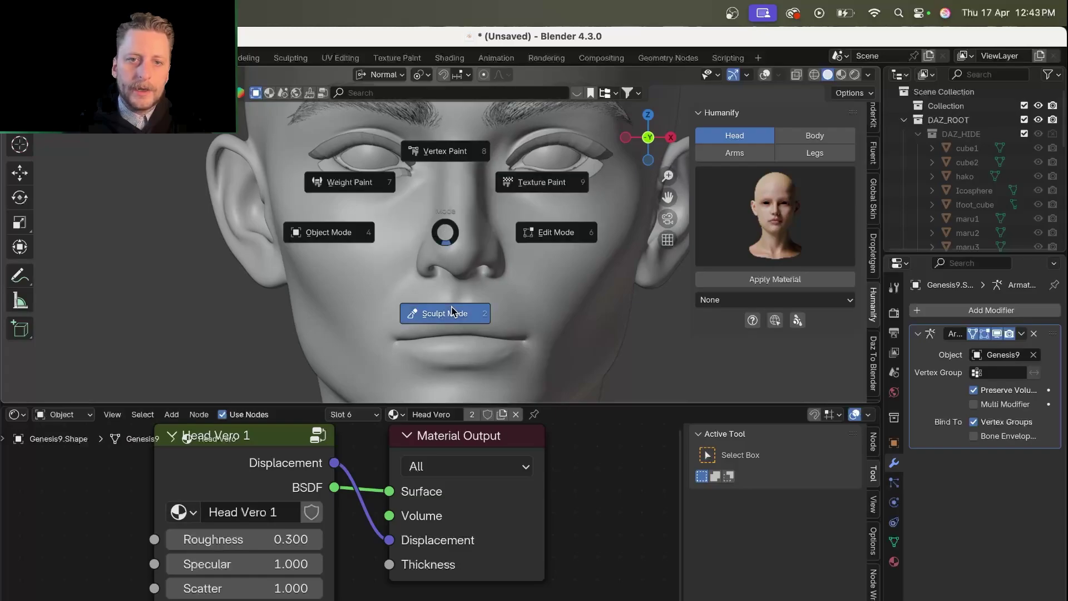
left_click(445, 313)
mouse_move(336, 293)
left_mouse_down()
mouse_move(381, 249)
mouse_move(484, 220)
mouse_move(574, 265)
mouse_move(299, 253)
left_mouse_up()
scroll(434, 242, "left", 8)
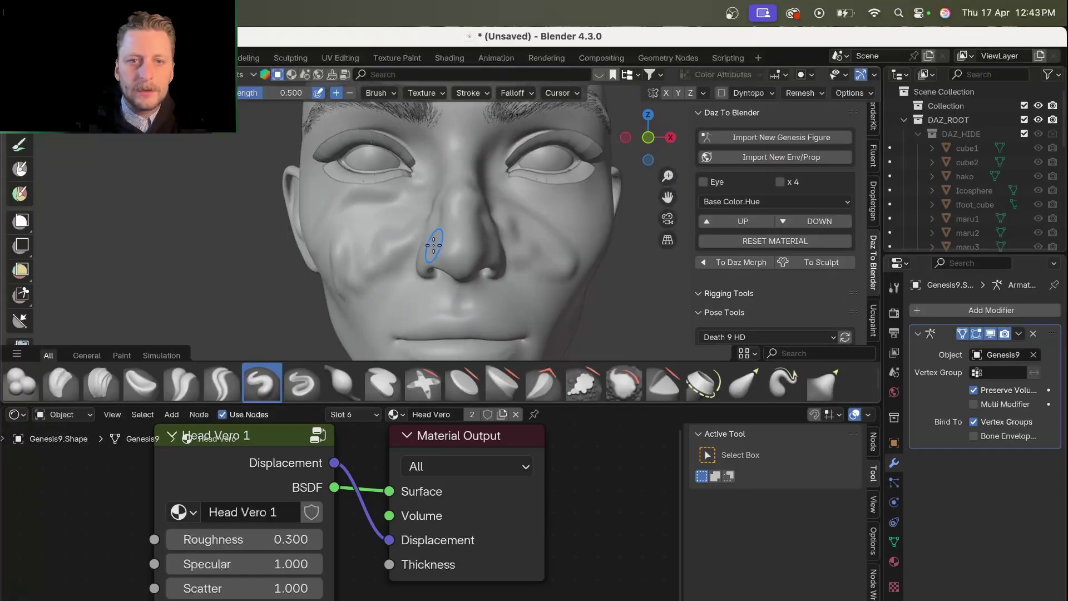
Inspect the sculpted cheek up close in Rendered shading, and return the viewport to Solid shading
scroll(434, 244, "up", 5, "ctrl")
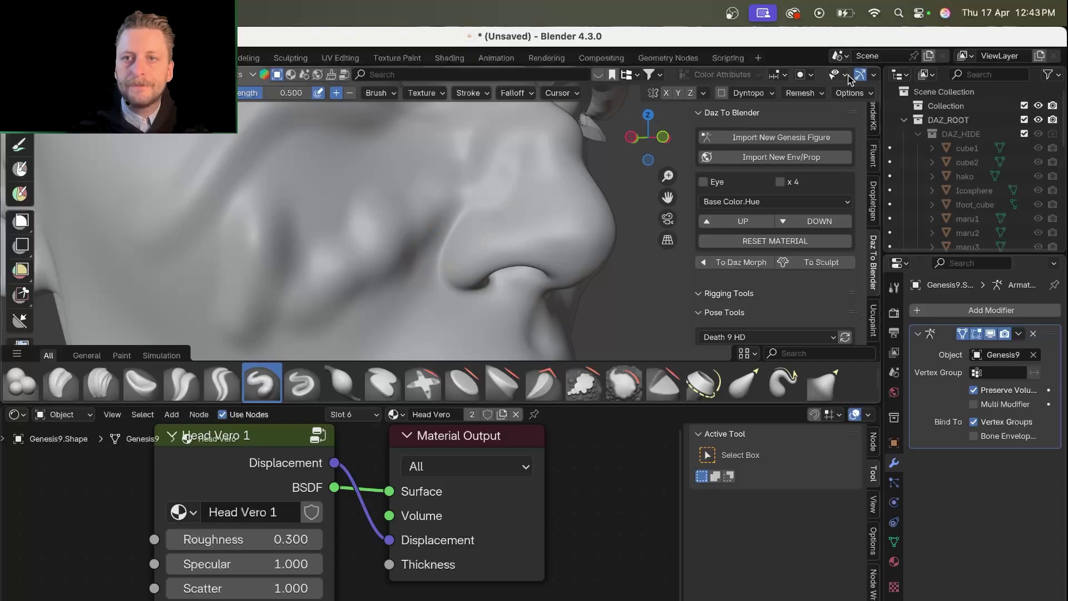
scroll(855, 80, "right", 5)
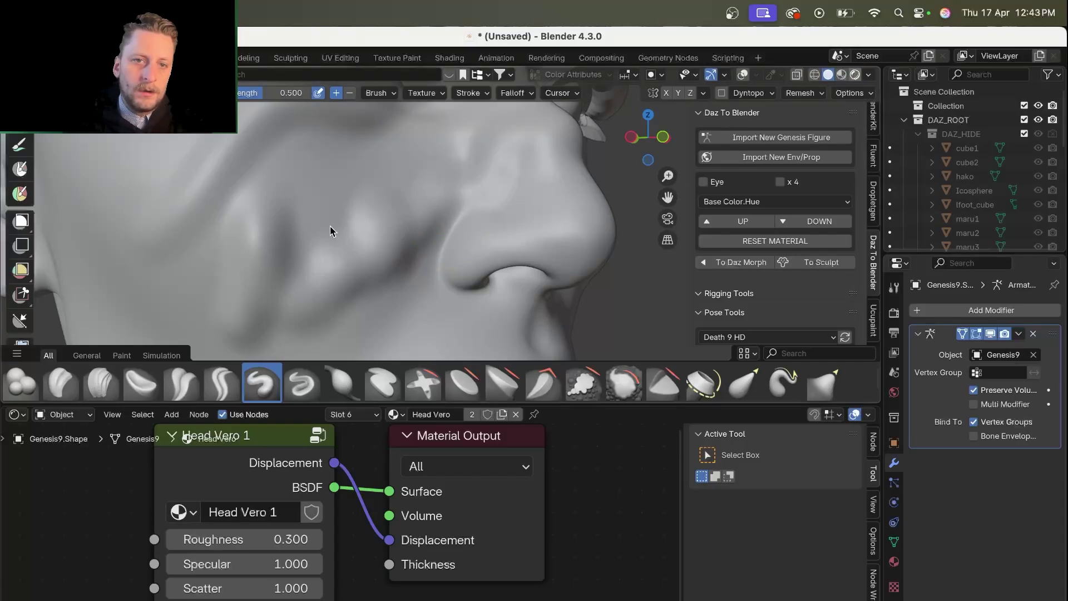
scroll(329, 226, "right", 4)
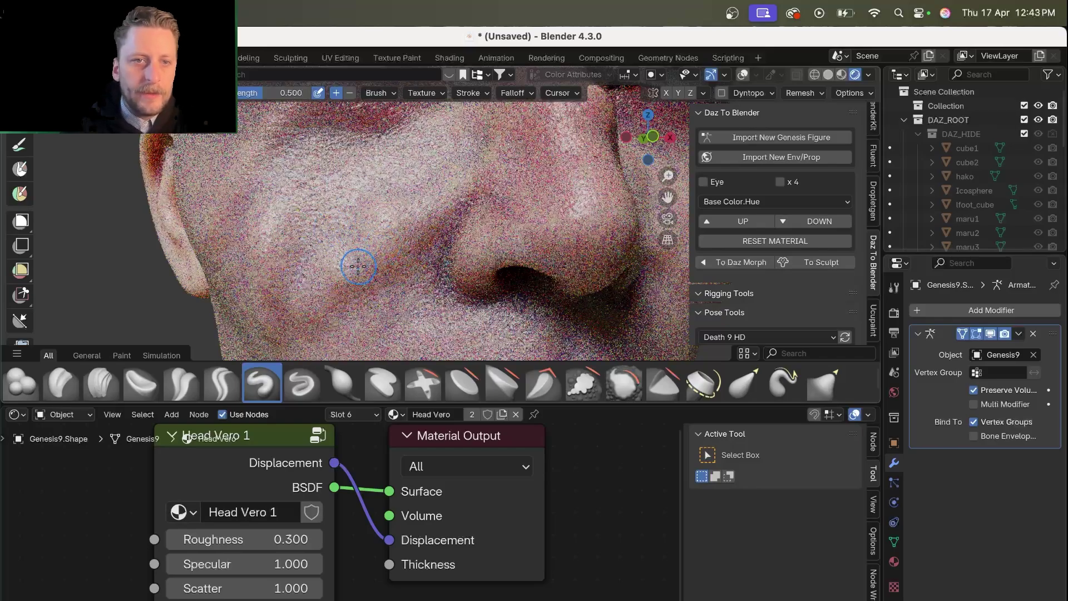
scroll(358, 266, "left", 4)
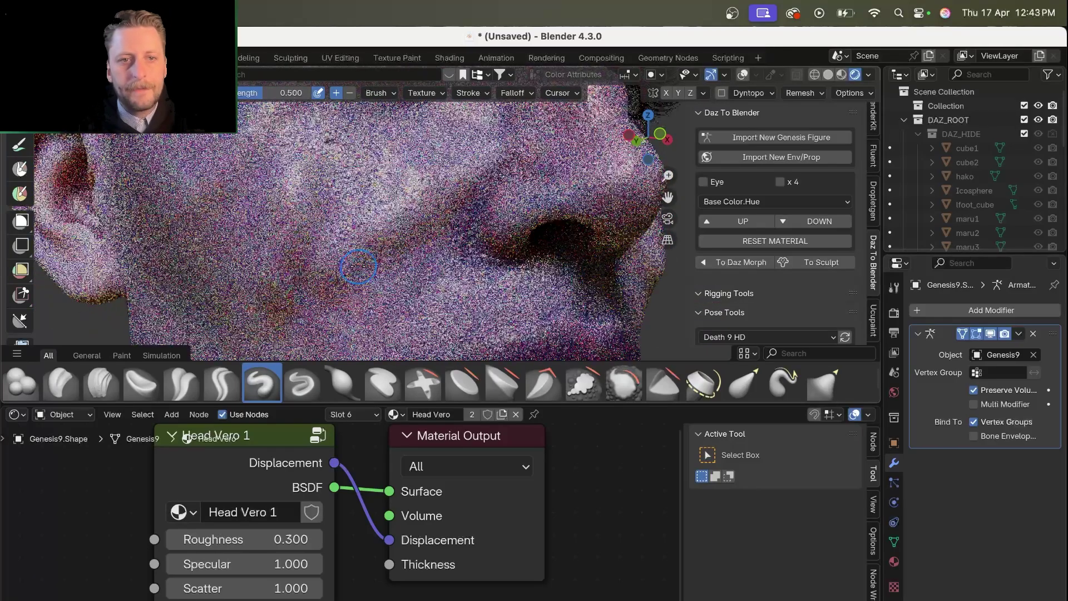
key("ctrl+Tab")
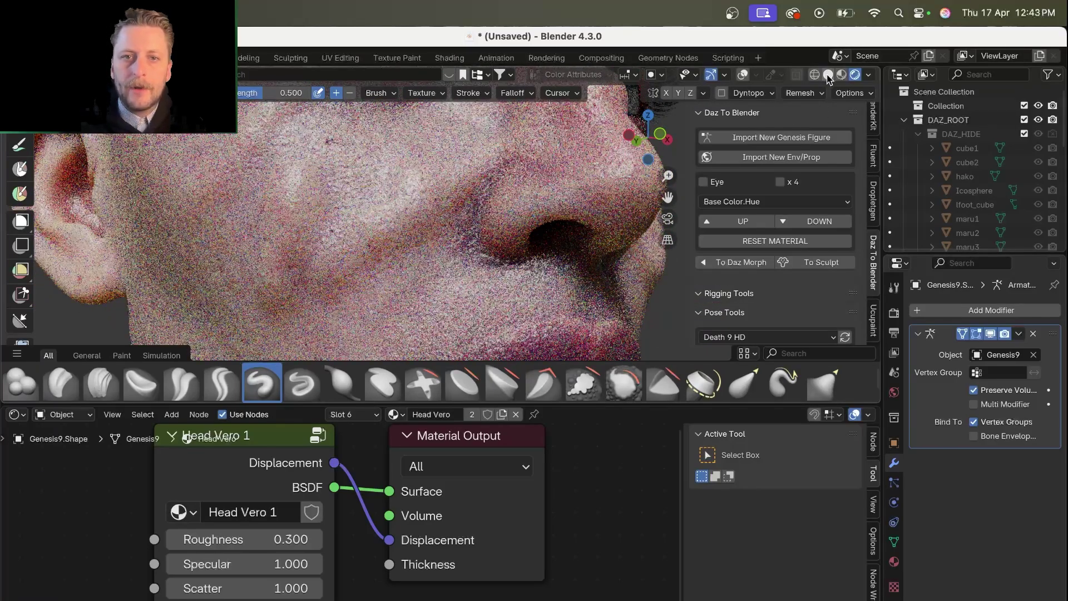
left_click(828, 74)
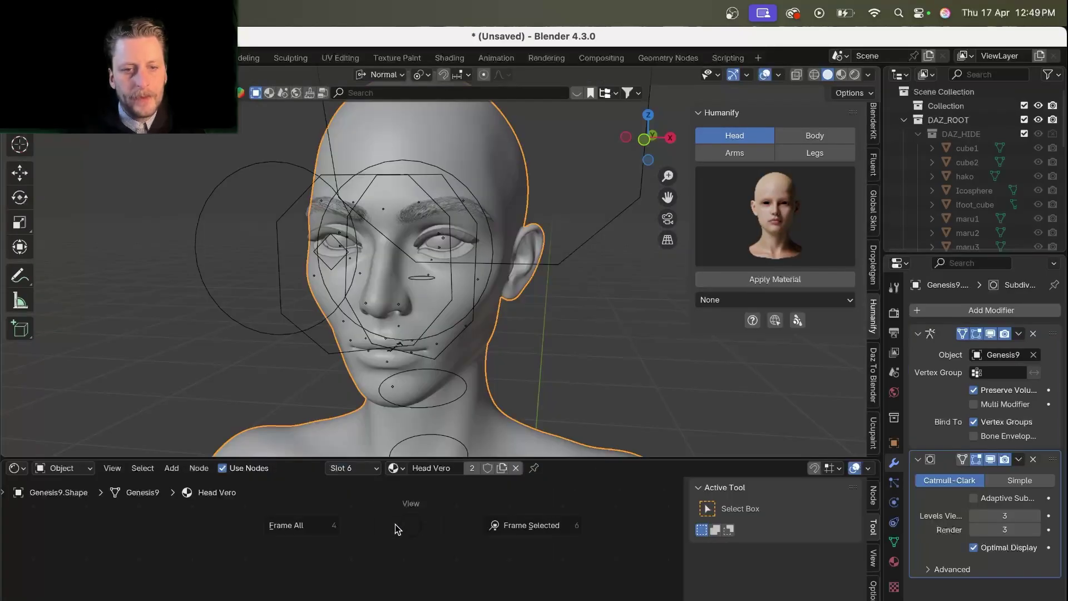
Open the Head Vero 1 node group and move the Albedo Vero Head.png texture node away from the RGB Curves nodes
scroll(333, 534, "down", 3)
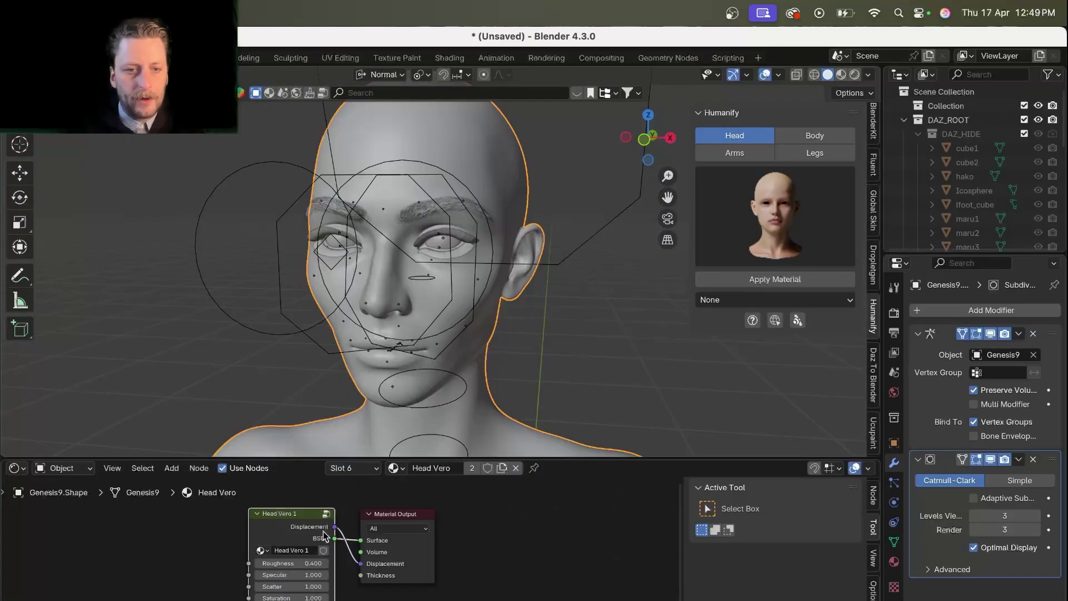
key("Tab")
scroll(328, 535, "left", 10)
scroll(329, 536, "up", 2)
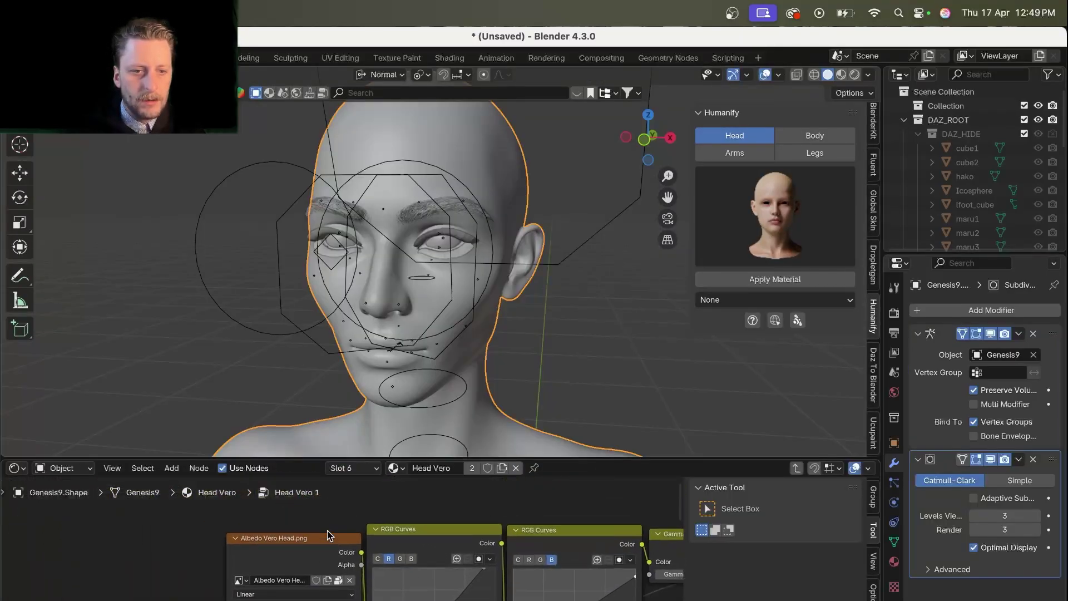
left_click_drag(316, 562, 238, 548)
scroll(237, 547, "up", 1)
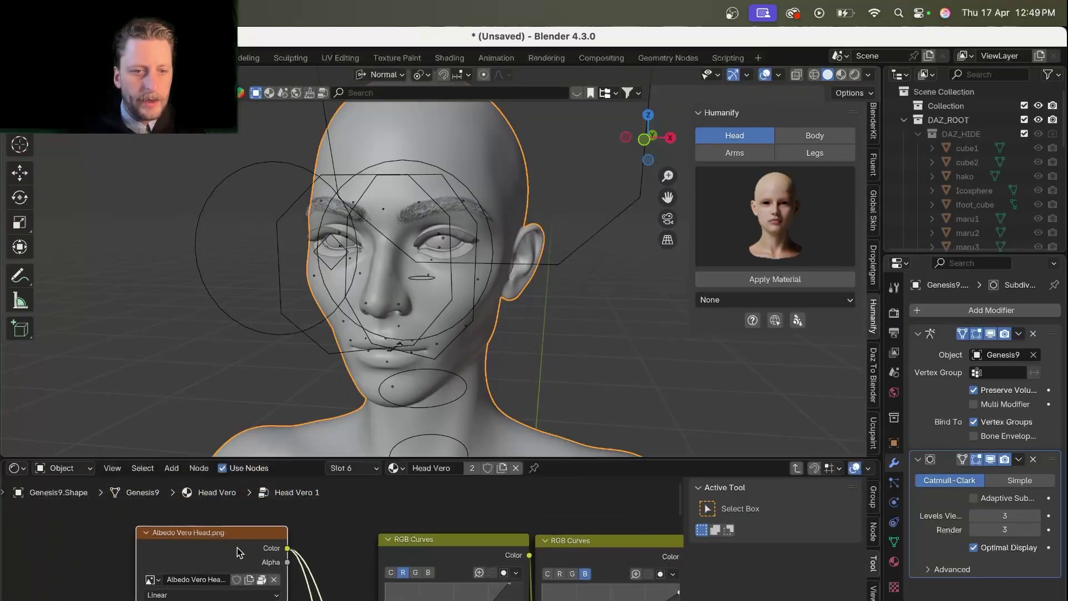
scroll(237, 547, "down", 3)
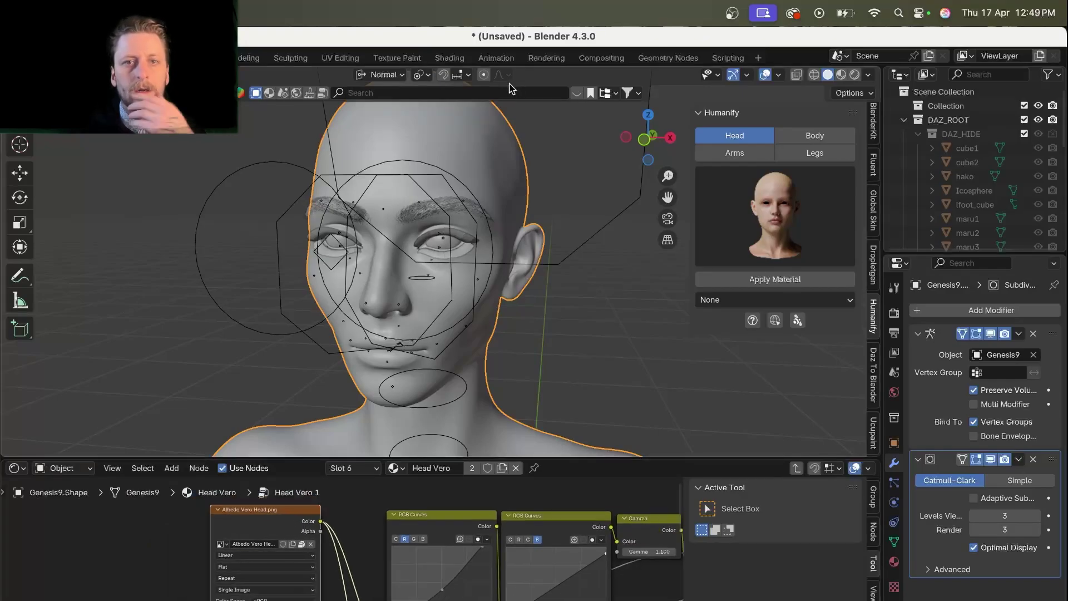
Switch to the Texture Paint workspace and show Albedo Vero Head.png in the image editor
left_click(387, 55)
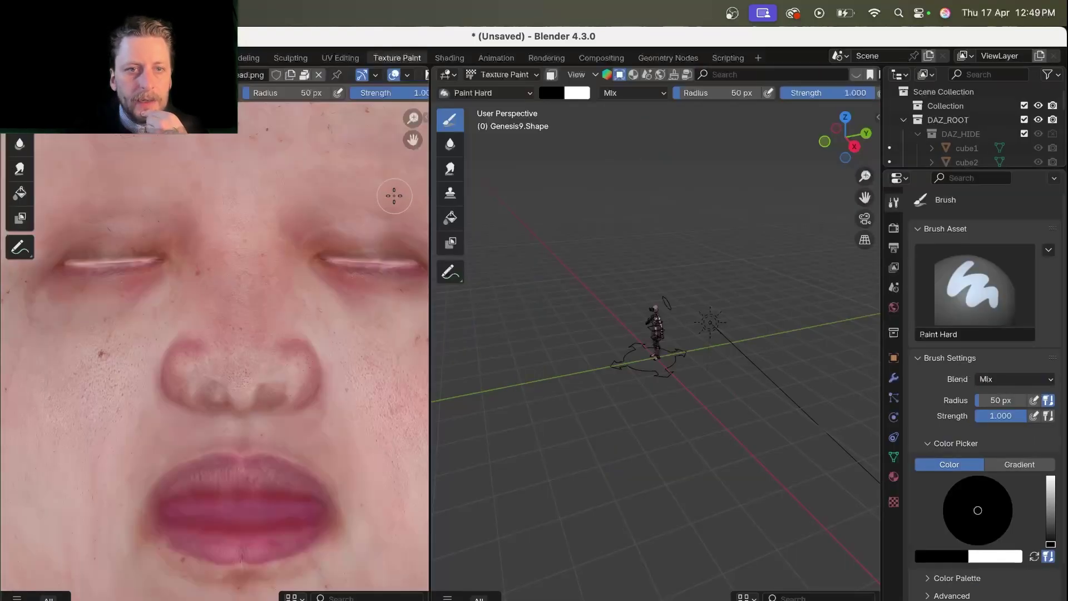
left_click(169, 75)
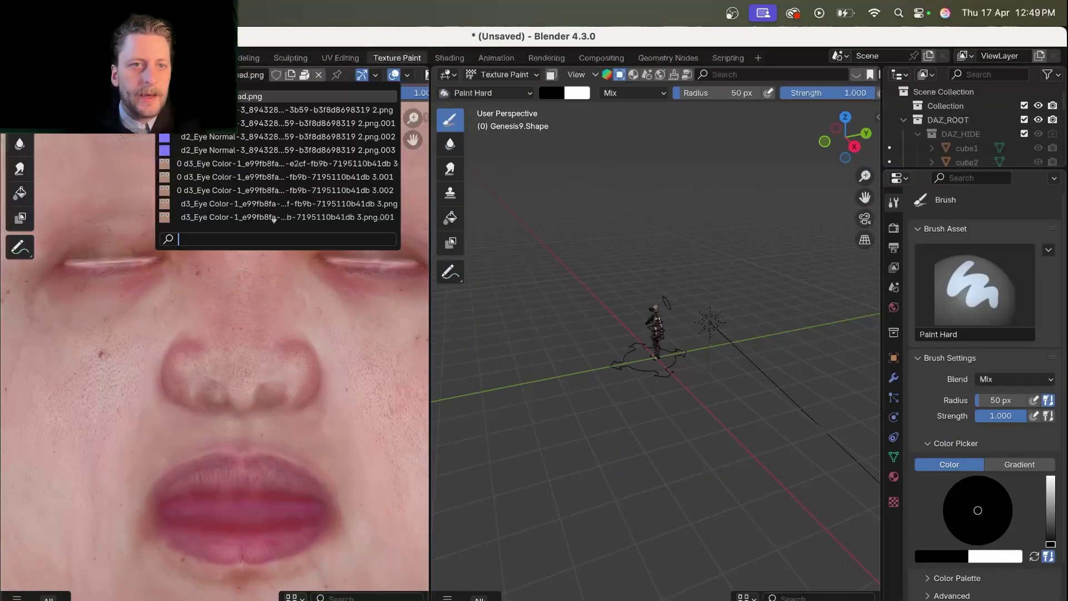
scroll(210, 162, "down", 20)
scroll(211, 162, "up", 10)
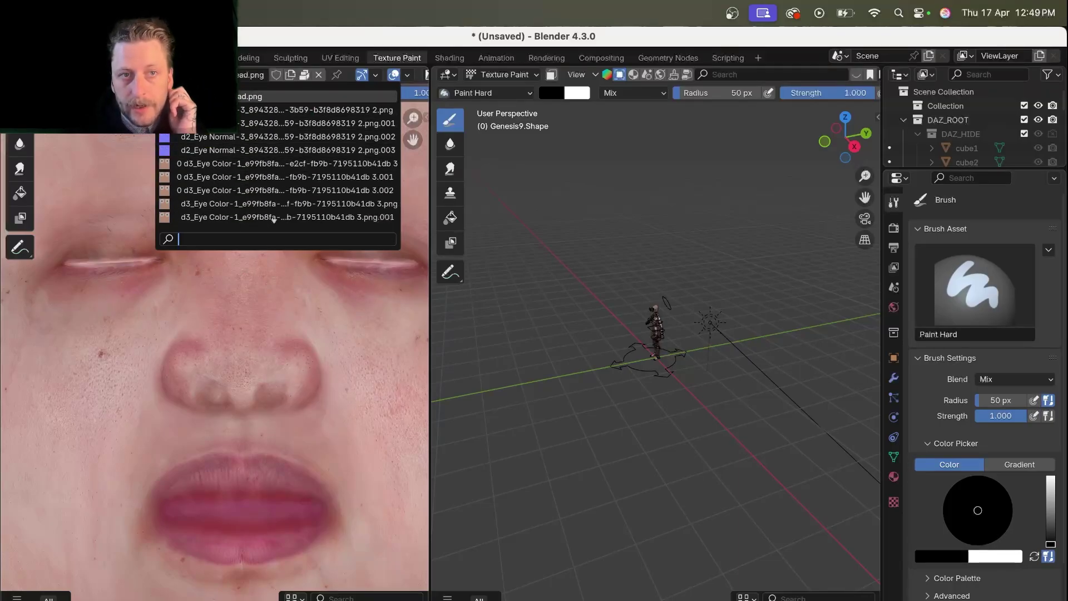
left_click(211, 96)
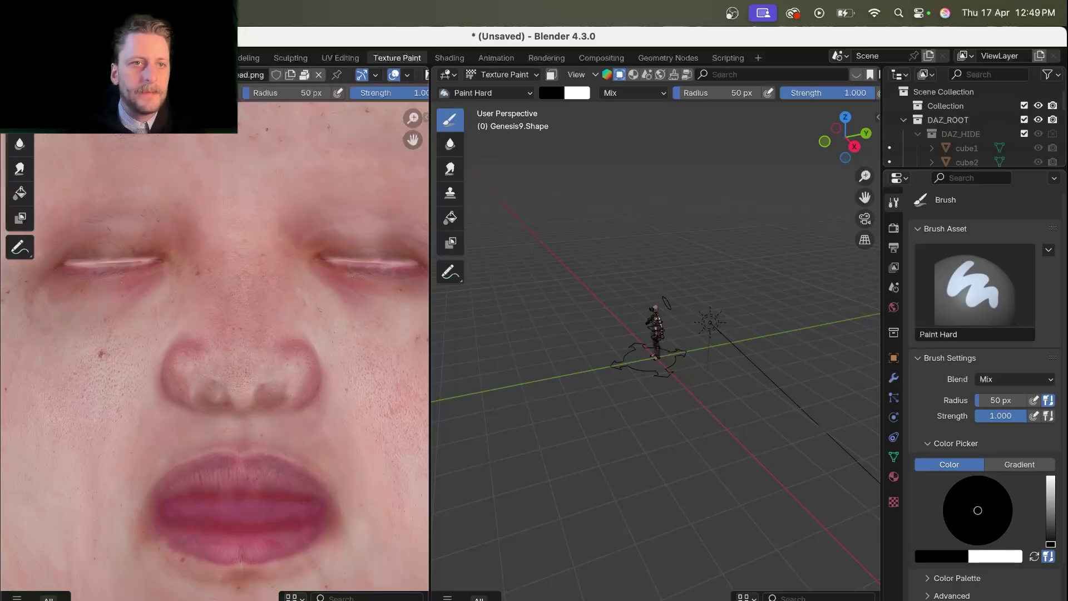
Save a copy of the head albedo texture to the Desktop as Albedo Vero Head.png
left_click(126, 75)
left_click(155, 236)
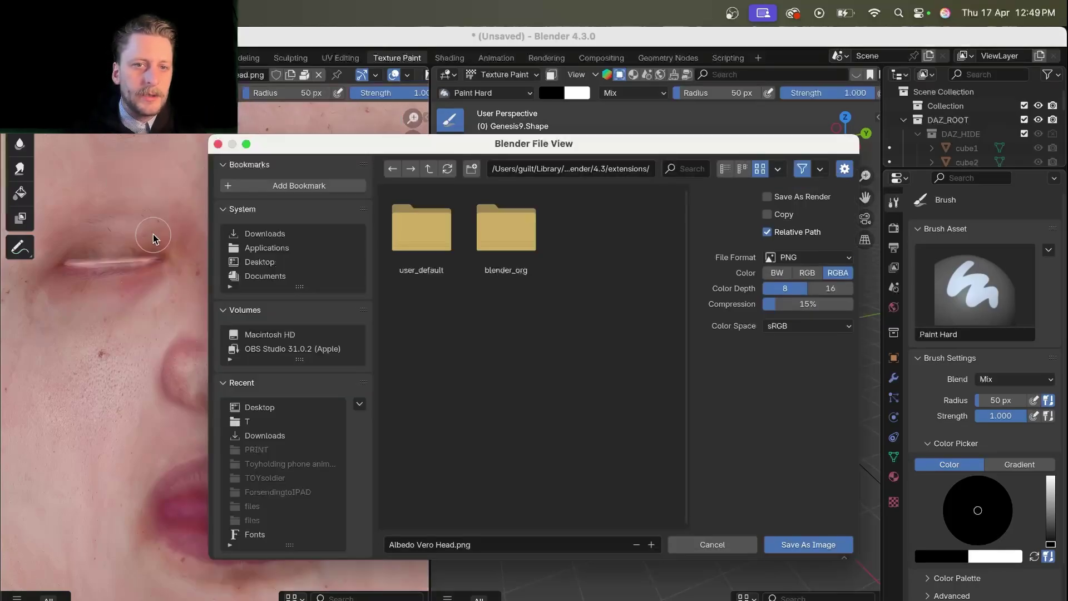
left_click(269, 263)
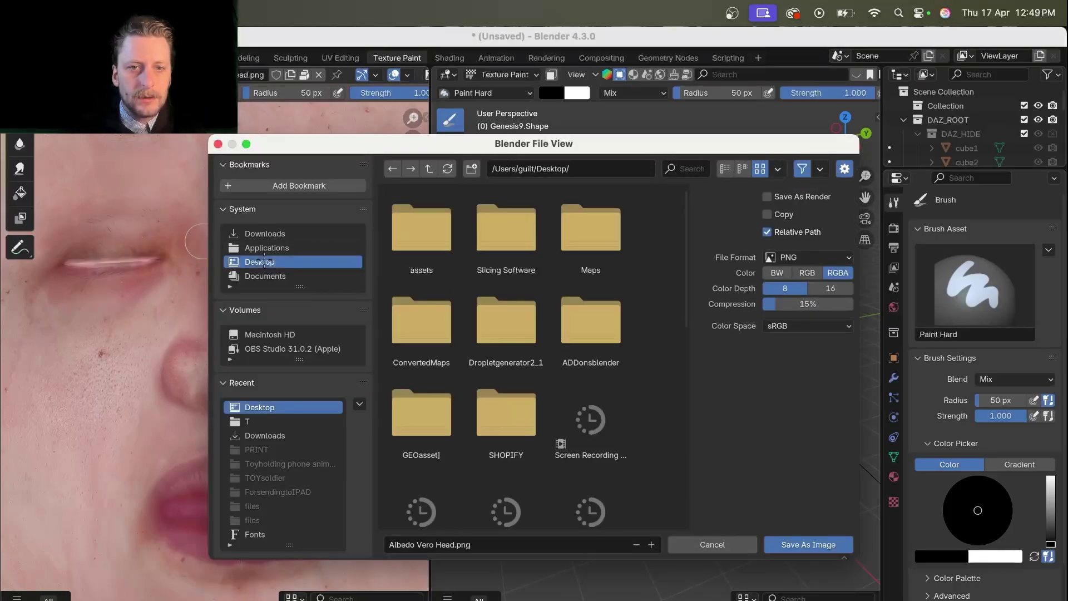
left_click(483, 545)
left_click(797, 544)
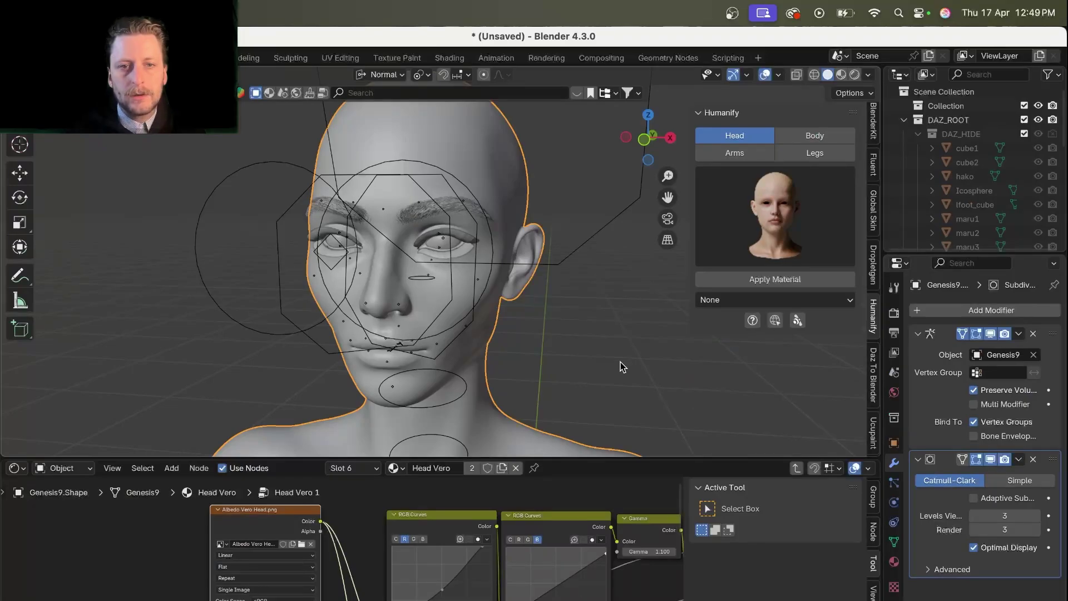
Replace the image in the head's albedo texture node with HEADVERO.jpg from the Downloads folder
scroll(432, 306, "right", 10)
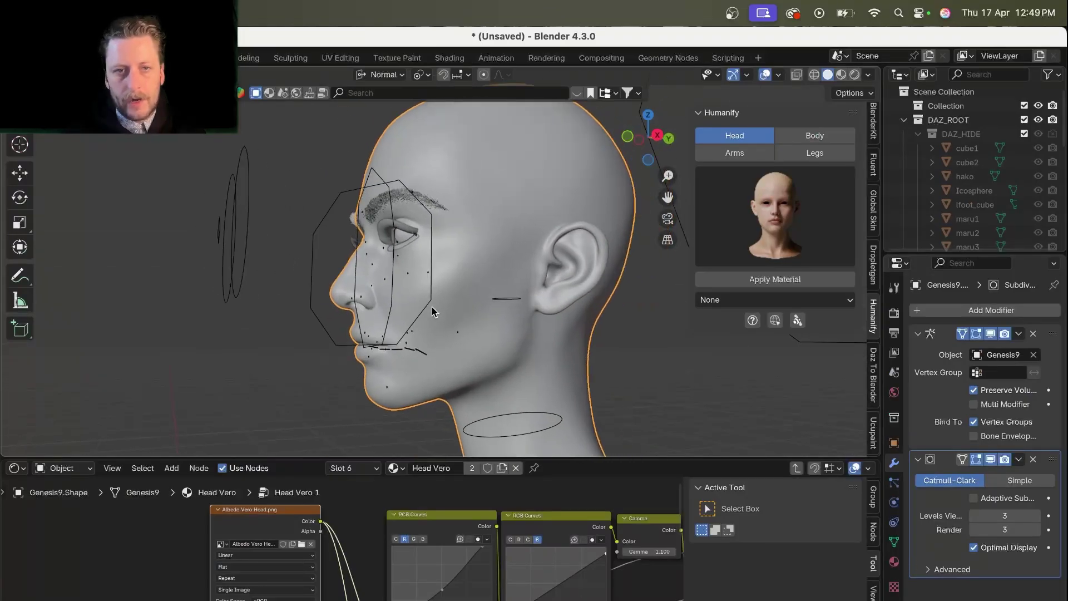
scroll(432, 306, "up", 5)
scroll(432, 306, "left", 6)
scroll(433, 309, "right", 10)
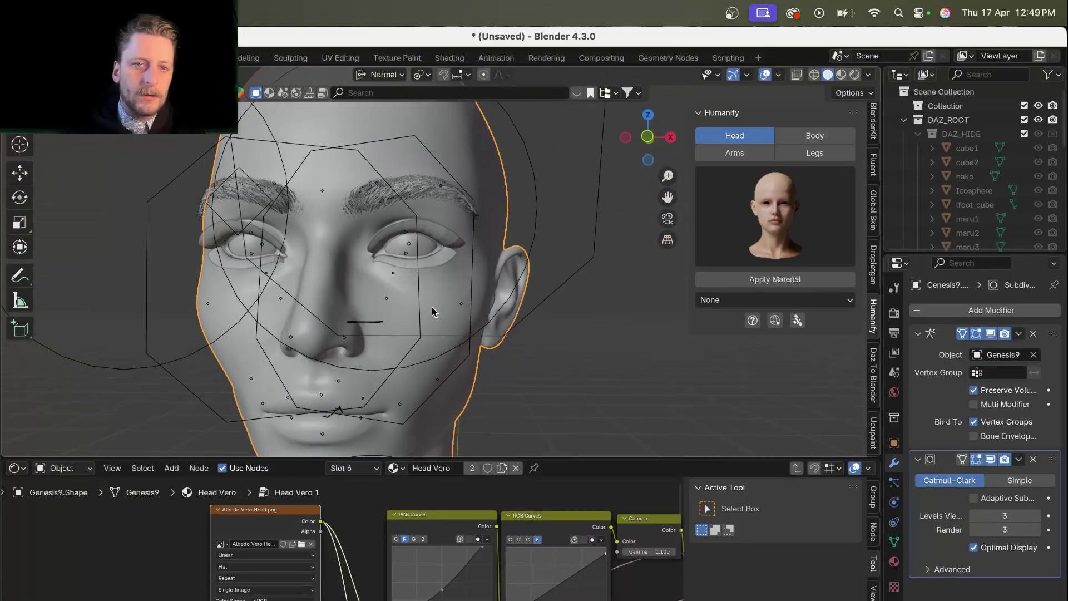
scroll(433, 310, "left", 5)
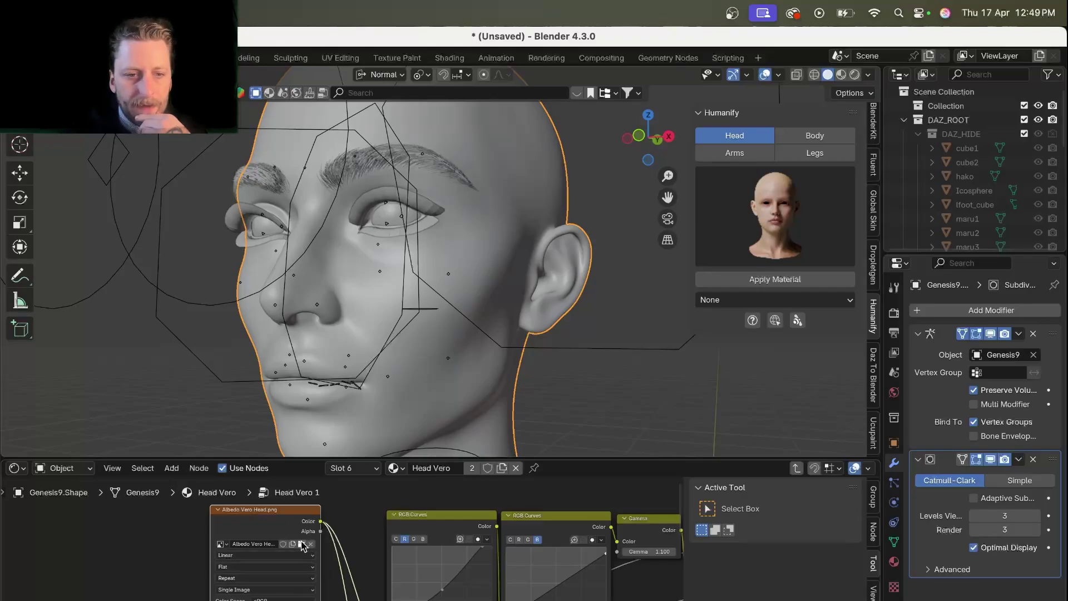
left_click(300, 544)
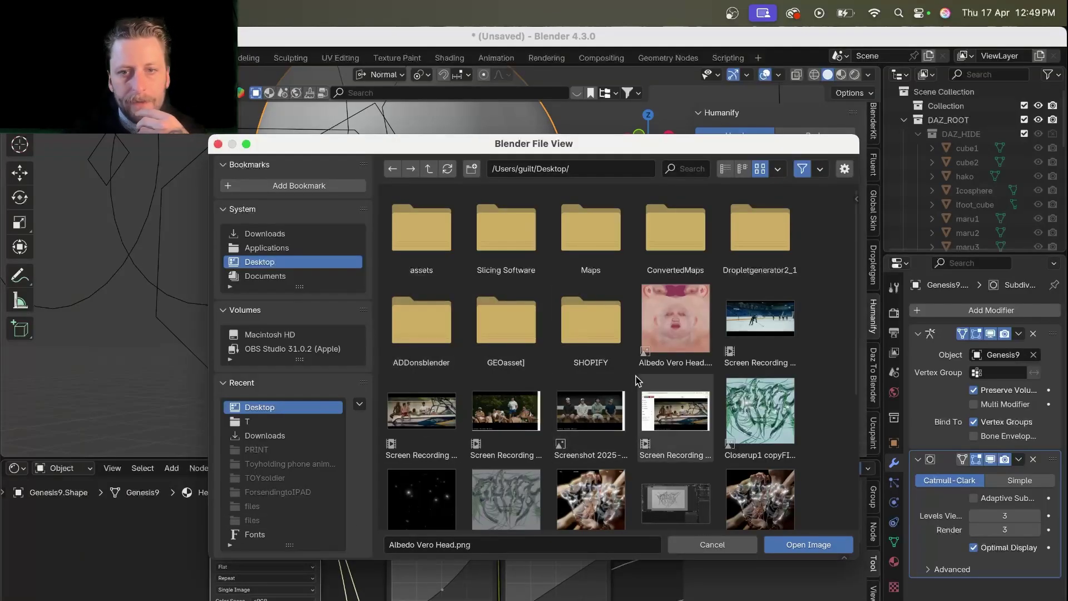
left_click(265, 234)
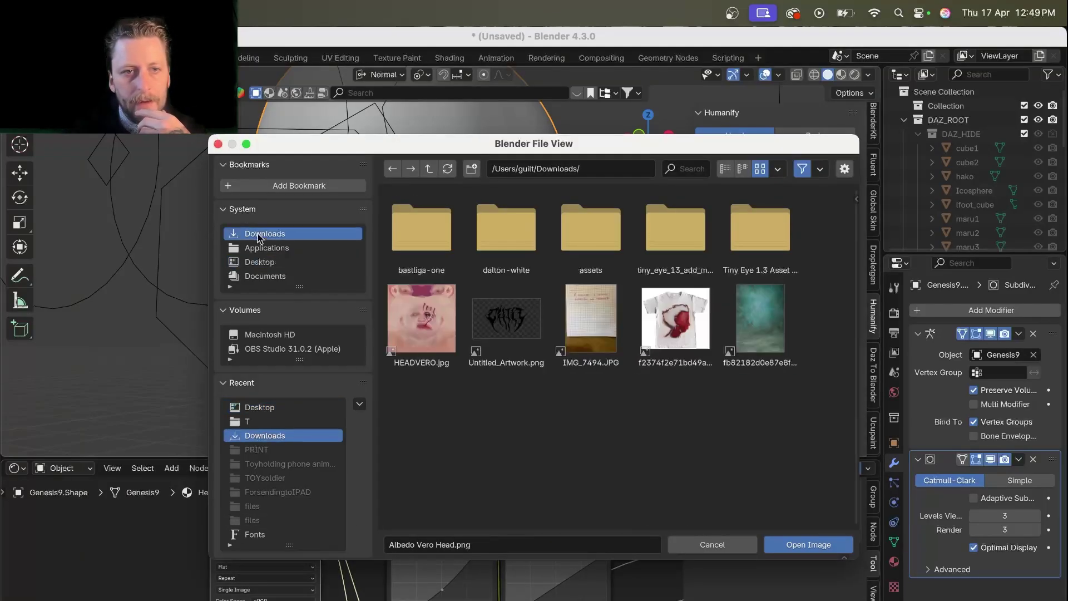
double_click(435, 328)
Display the head in Rendered shading with overlays hidden and inspect the painted markings on the cheek, eye and forehead
scroll(462, 298, "left", 10)
scroll(463, 299, "up", 5, "shift")
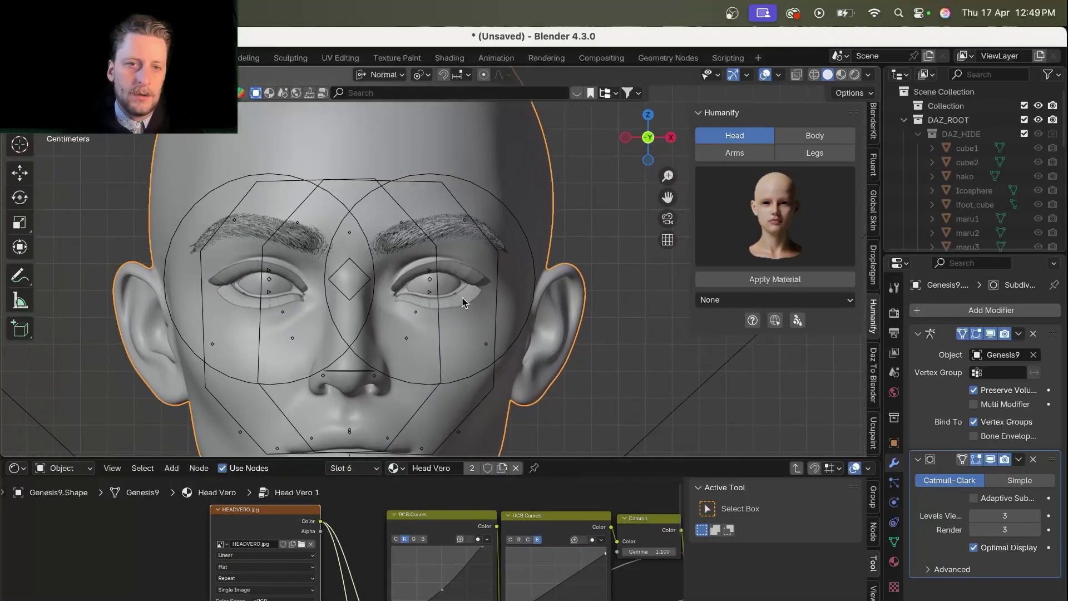
scroll(462, 298, "right", 10)
scroll(462, 298, "down", 5, "shift")
scroll(462, 299, "up", 4)
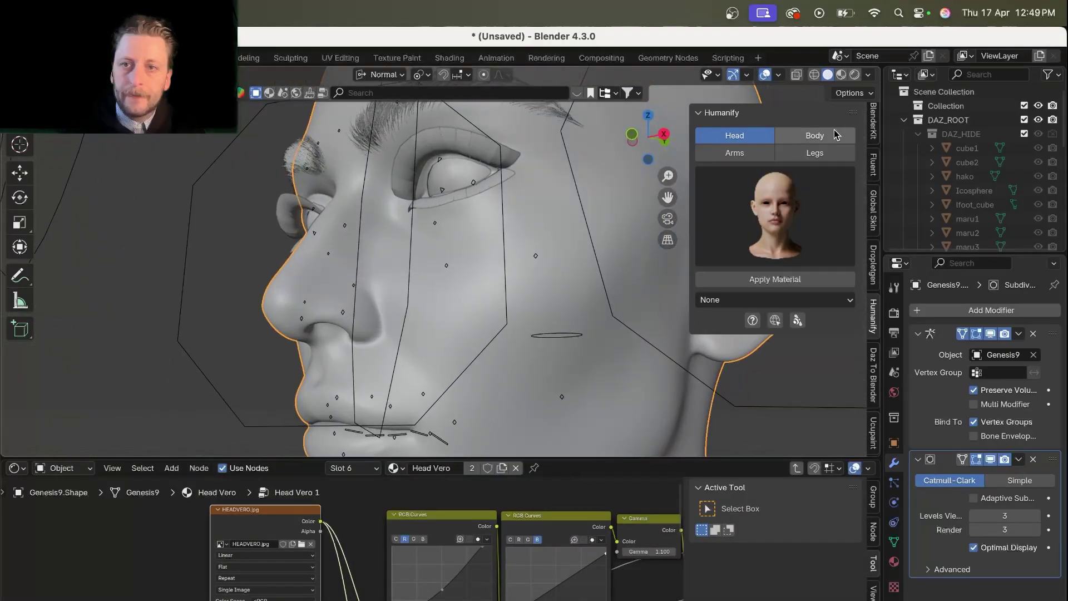
left_click(854, 74)
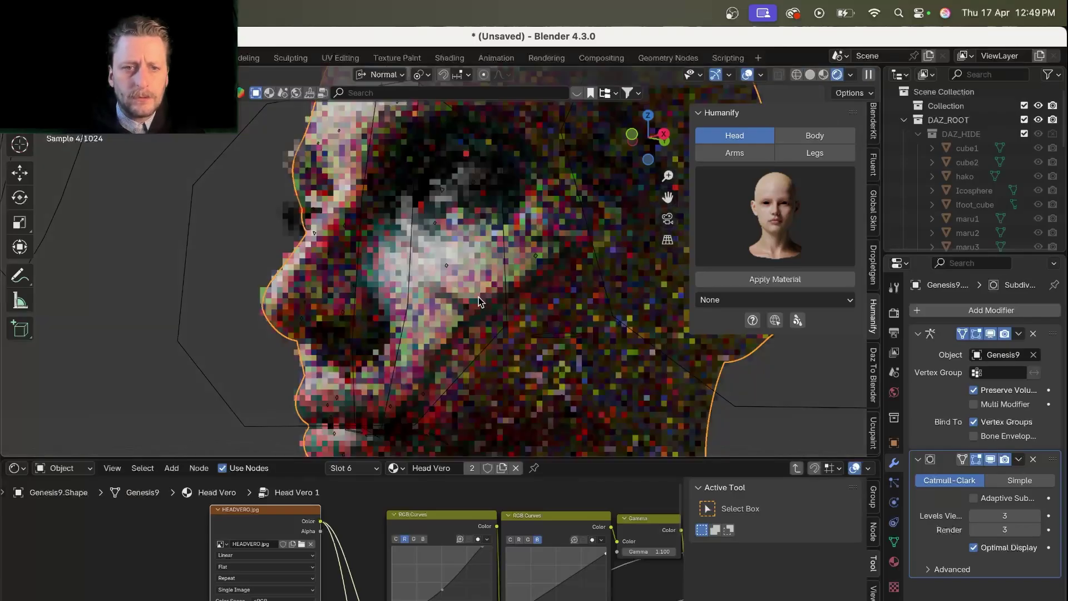
left_click(748, 76)
scroll(495, 321, "left", 3)
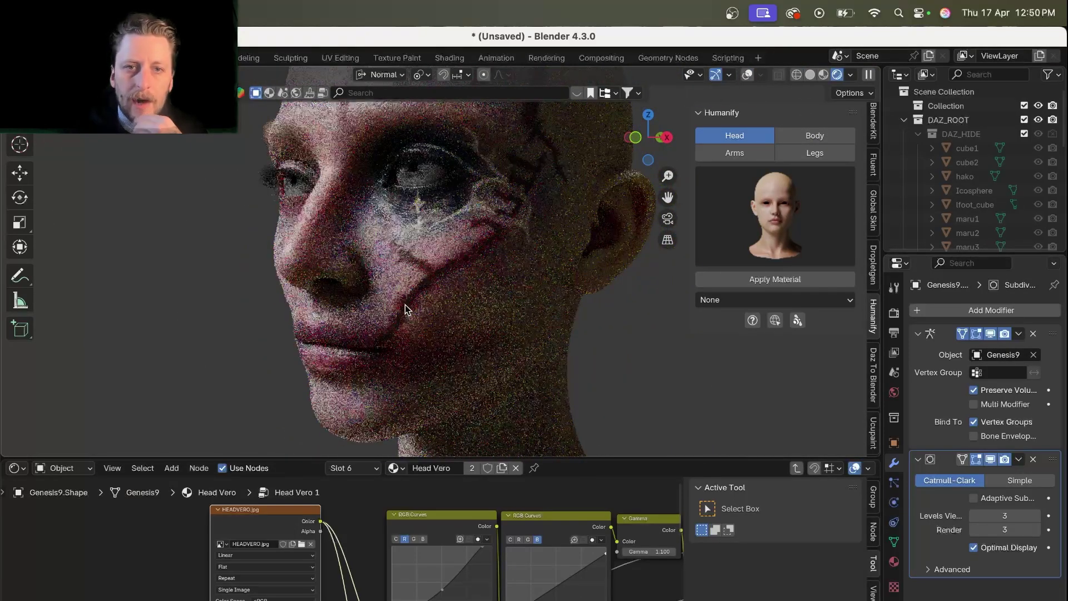
scroll(496, 219, "up", 5, "shift")
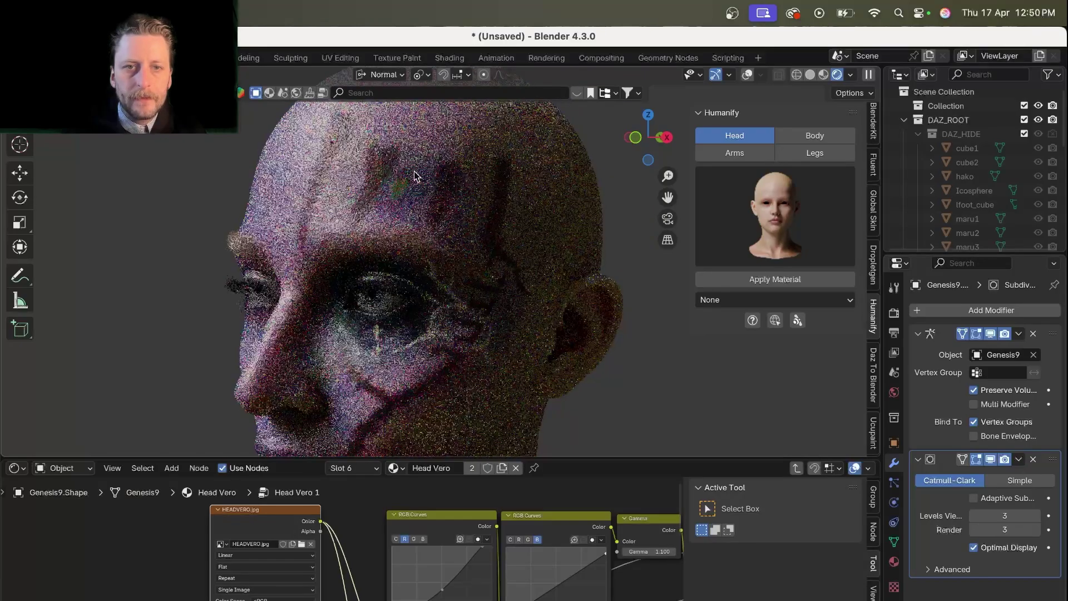
scroll(415, 177, "up", 4)
scroll(414, 176, "up", 5, "ctrl")
scroll(414, 176, "down", 4, "ctrl")
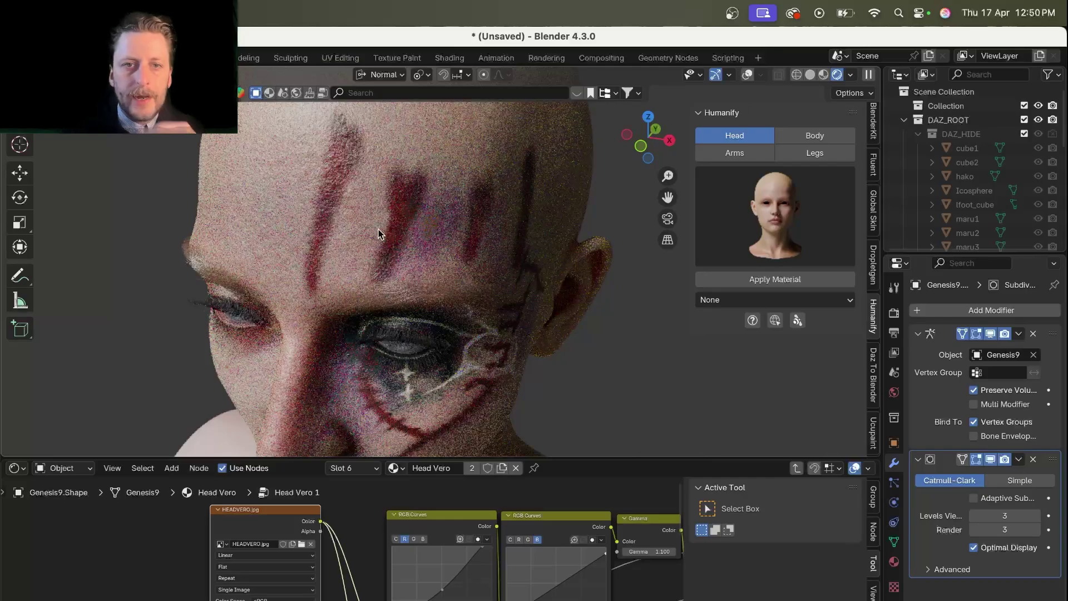
Switch the figure to Sculpt Mode with the Clay Strips brush and stroke over the upper part of the first forehead scar
key("ctrl+Tab")
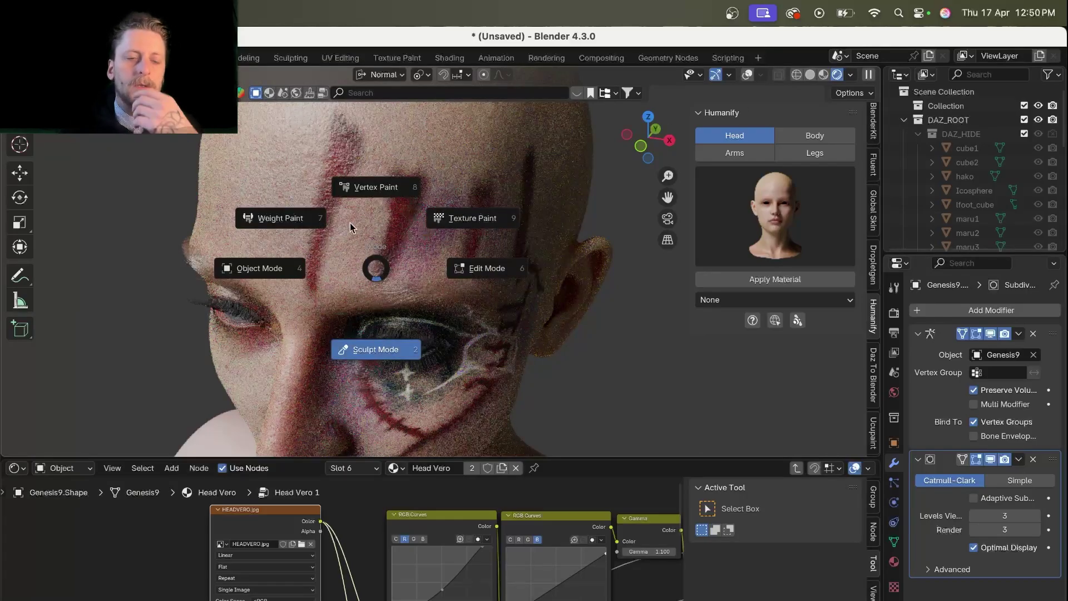
left_click(96, 445)
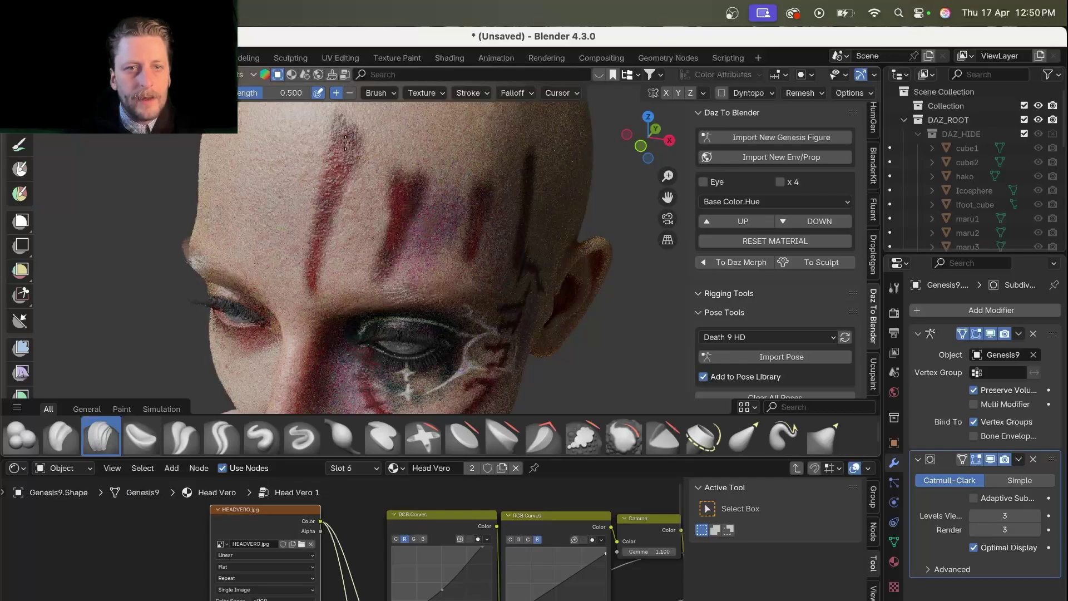
left_click_drag(344, 147, 335, 177)
middle_click_drag(328, 191, 333, 189)
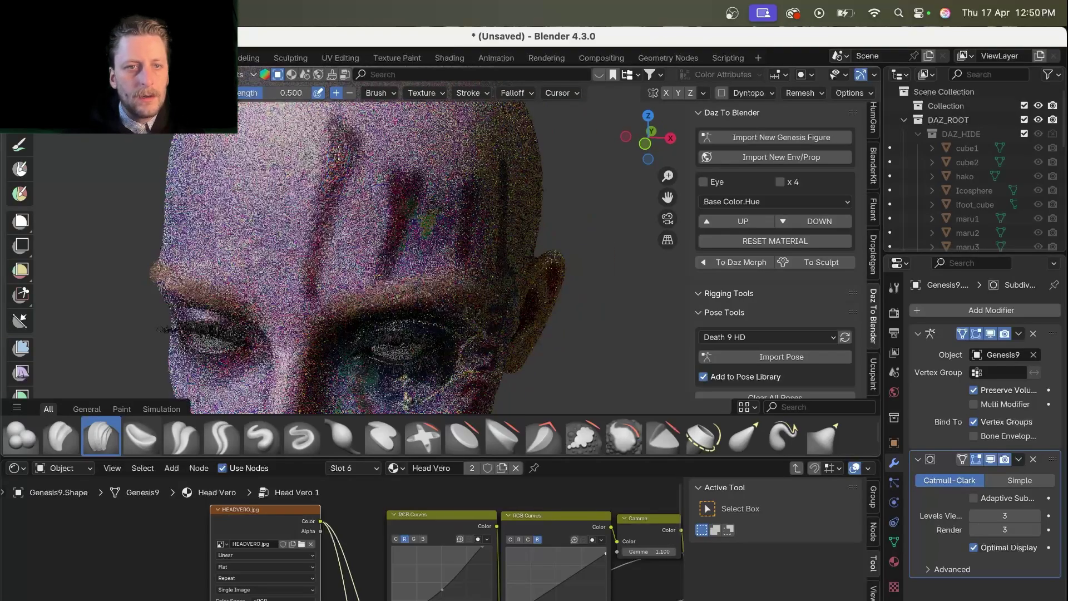
left_click_drag(340, 159, 338, 134)
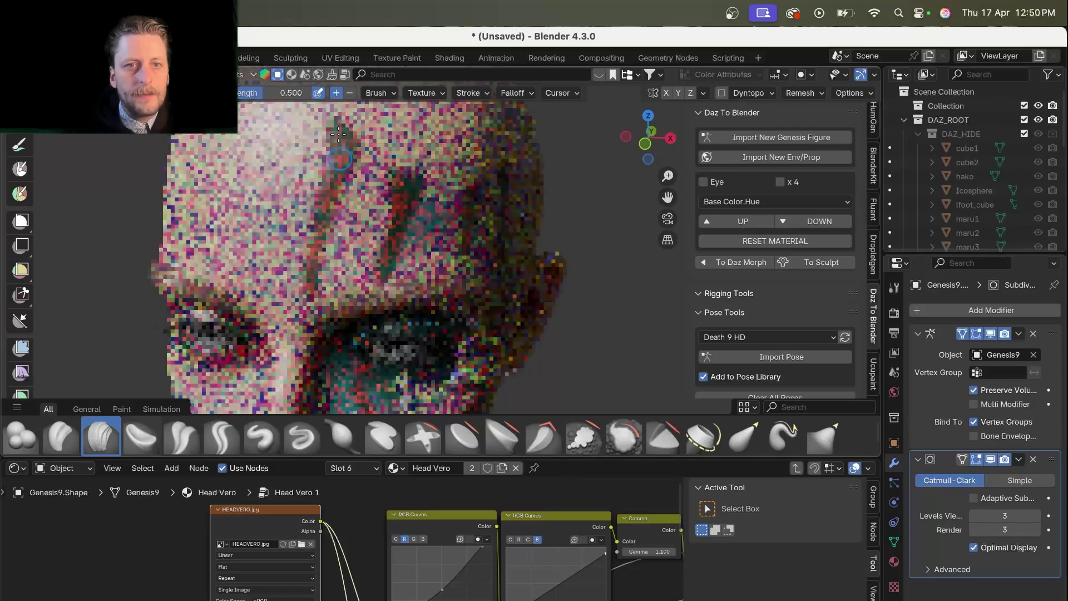
Set the brush to subtract with strength 0.683 and carve along the first and second red forehead scars
left_click(349, 93)
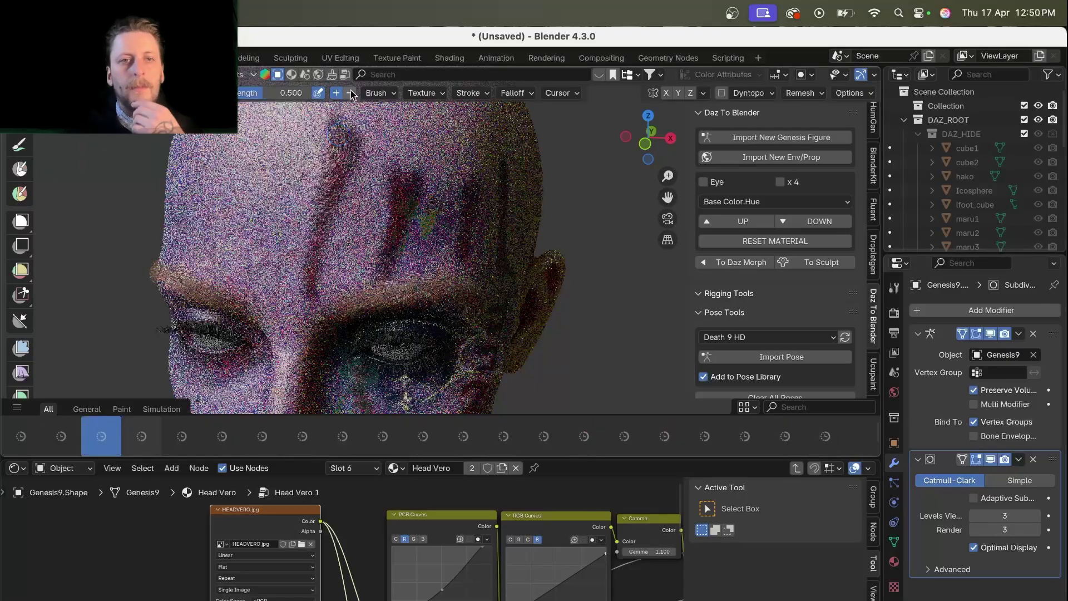
left_click_drag(297, 93, 298, 93)
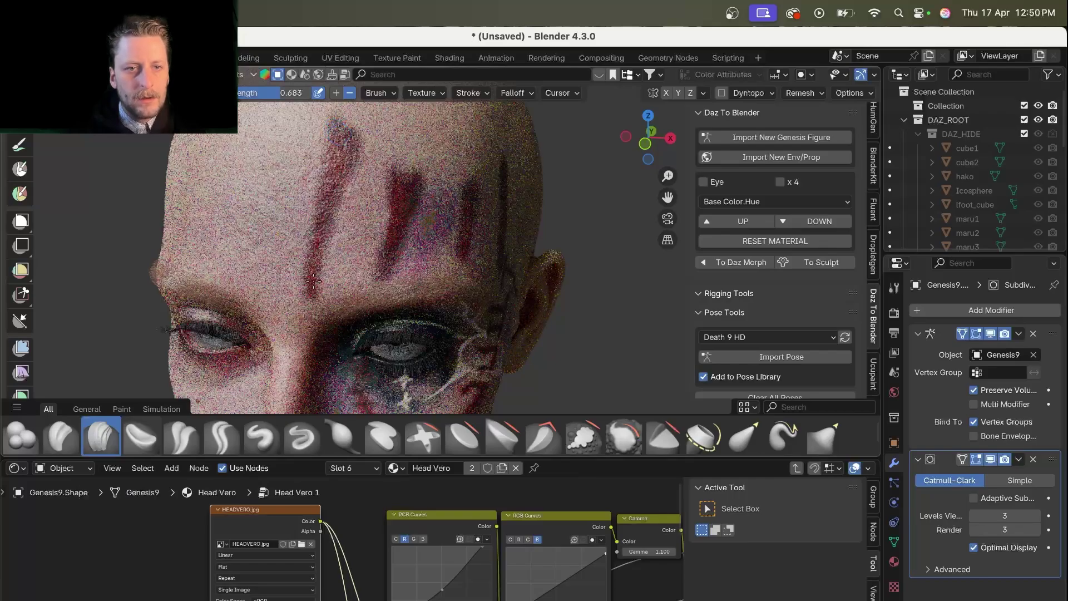
left_click_drag(341, 135, 331, 183)
left_click_drag(321, 222, 316, 261)
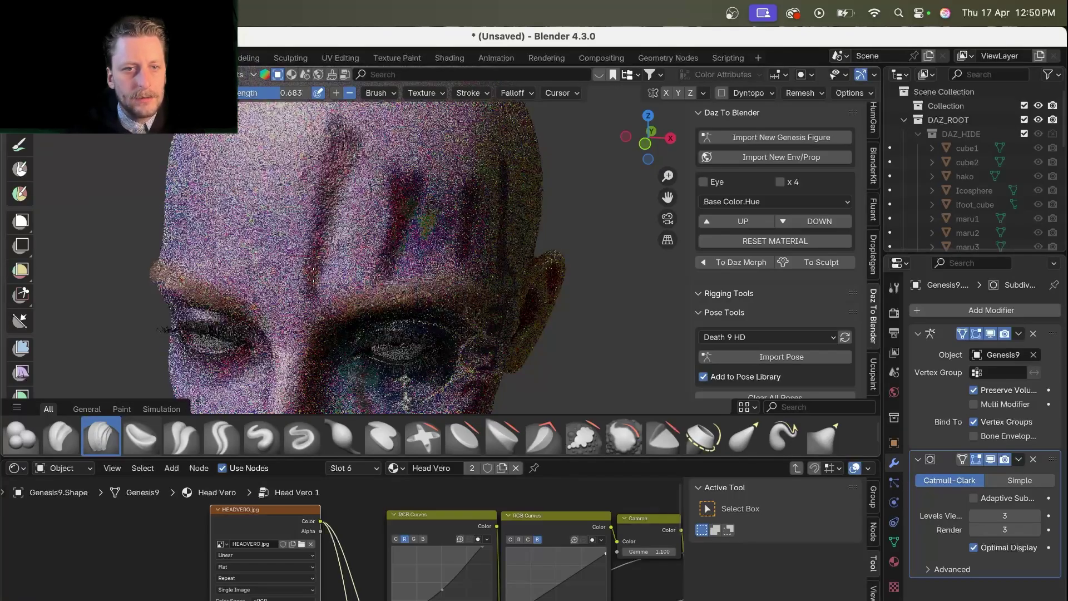
left_click_drag(413, 192, 406, 246)
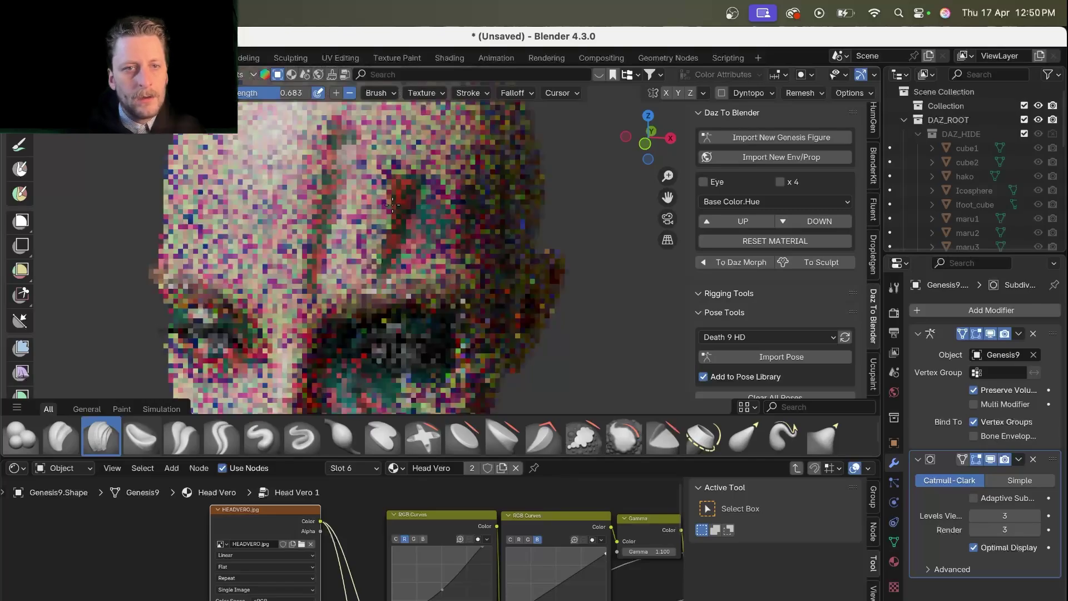
Carve grooves along the remaining painted forehead scars, working across to the dark one near the temple
scroll(392, 212, "left", 5)
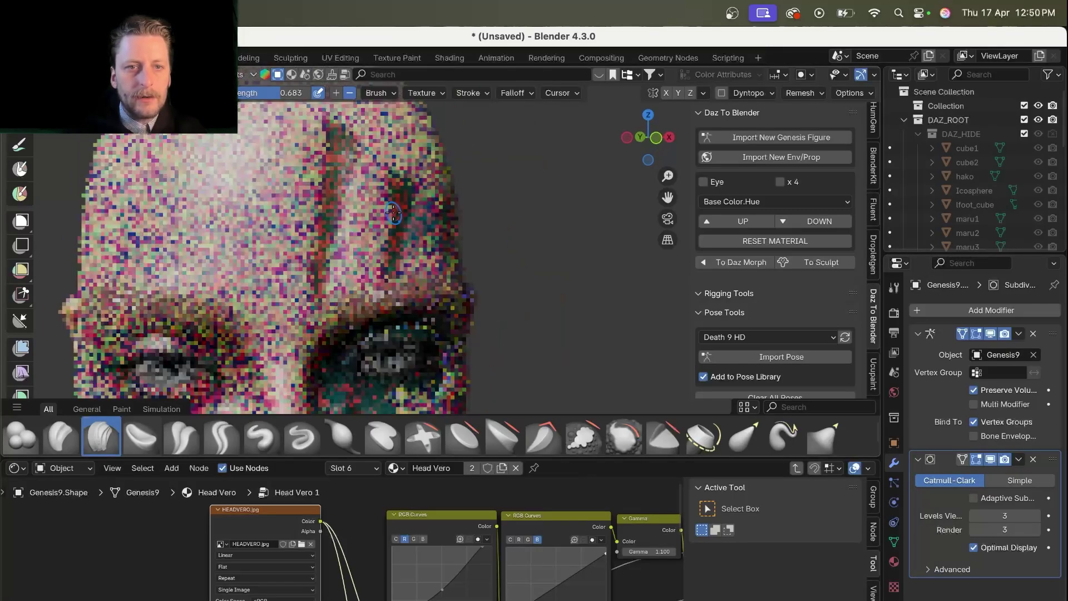
scroll(393, 212, "left", 3)
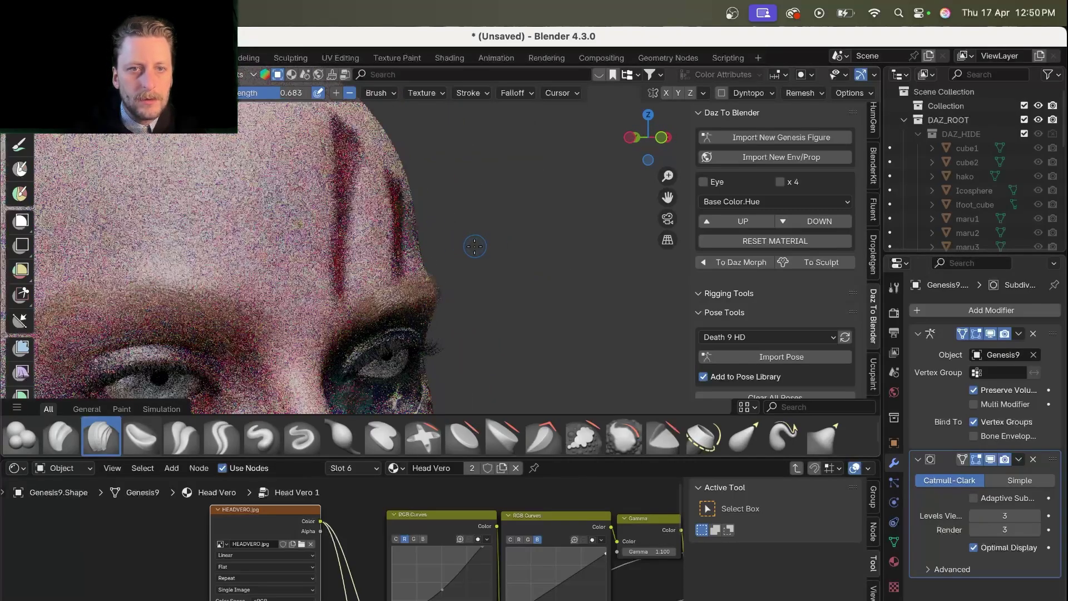
scroll(381, 239, "left", 3)
scroll(381, 239, "left", 5)
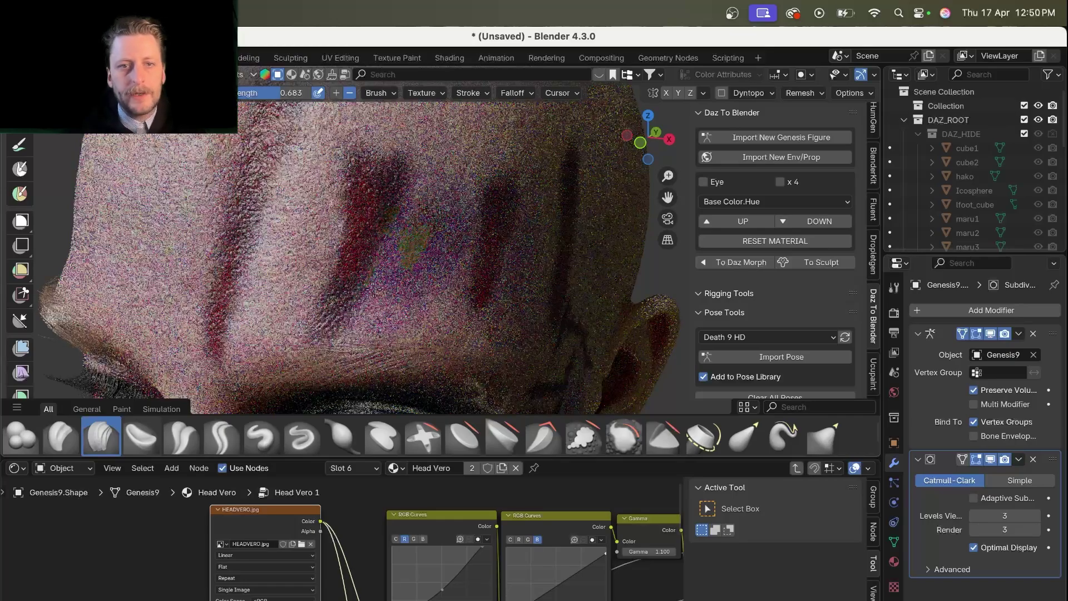
left_click_drag(374, 289, 486, 251)
scroll(486, 251, "right", 5)
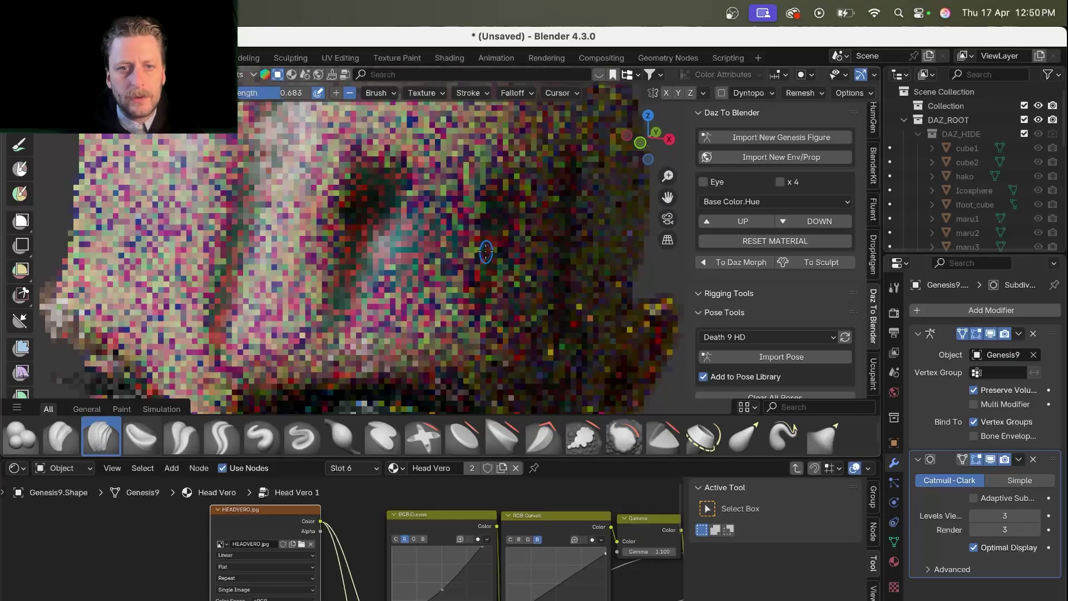
scroll(424, 219, "left", 3)
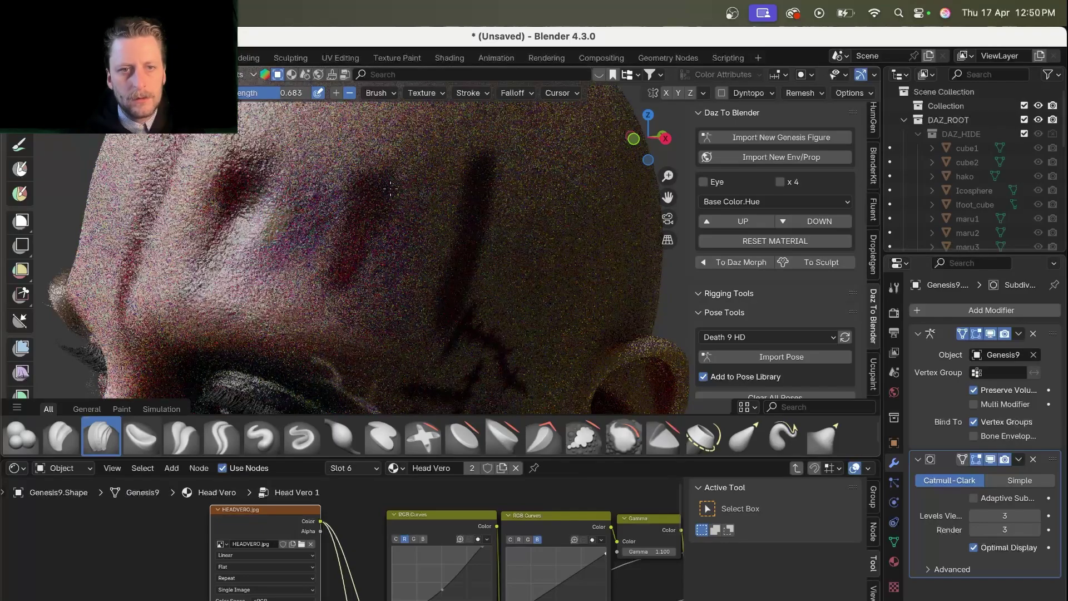
left_click_drag(345, 269, 489, 190)
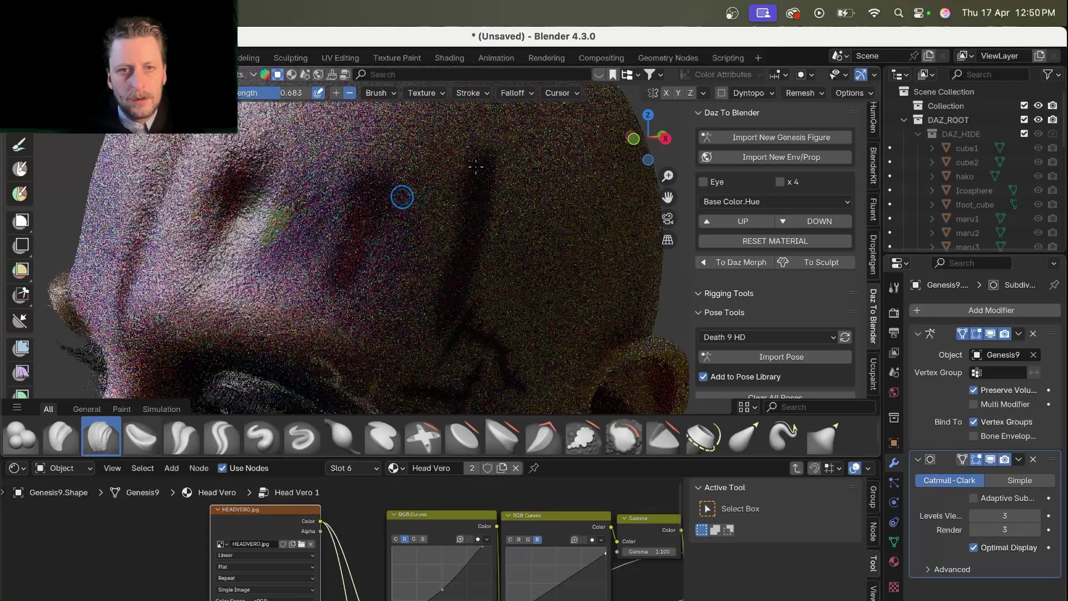
left_click_drag(402, 196, 476, 199)
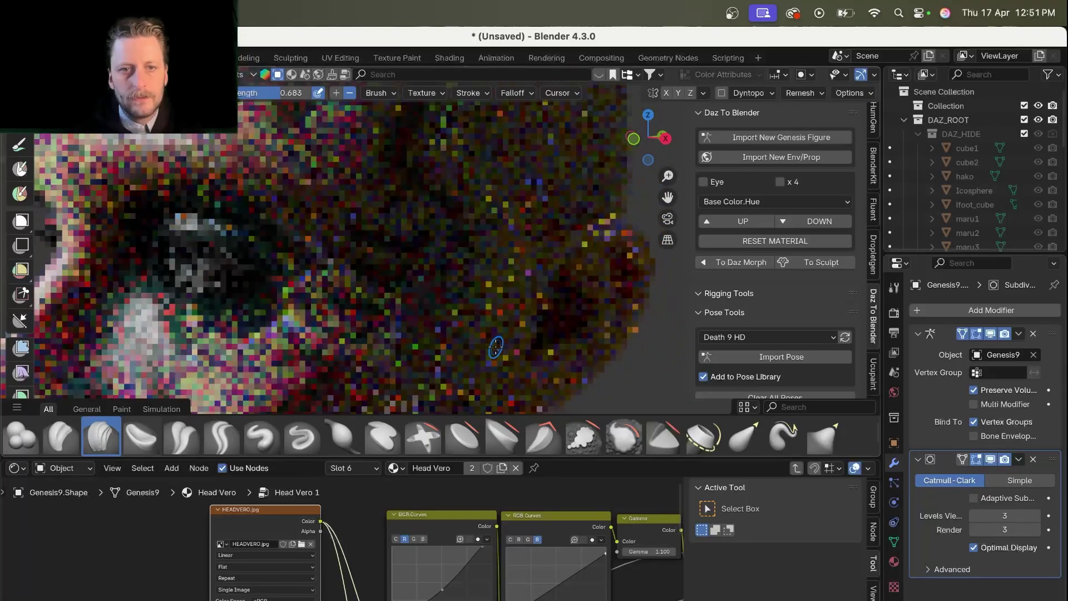
Adjust the brush radius and carve into the thin stitched marks between the eye and the ear
key("f")
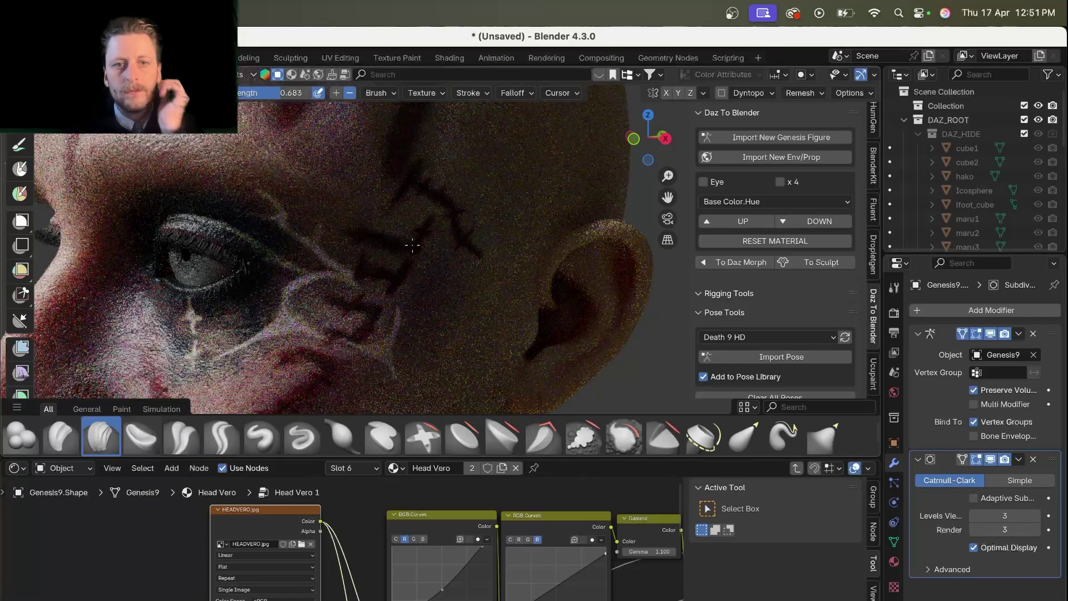
mouse_move(429, 219)
left_mouse_down()
mouse_move(409, 249)
mouse_move(418, 229)
left_mouse_up()
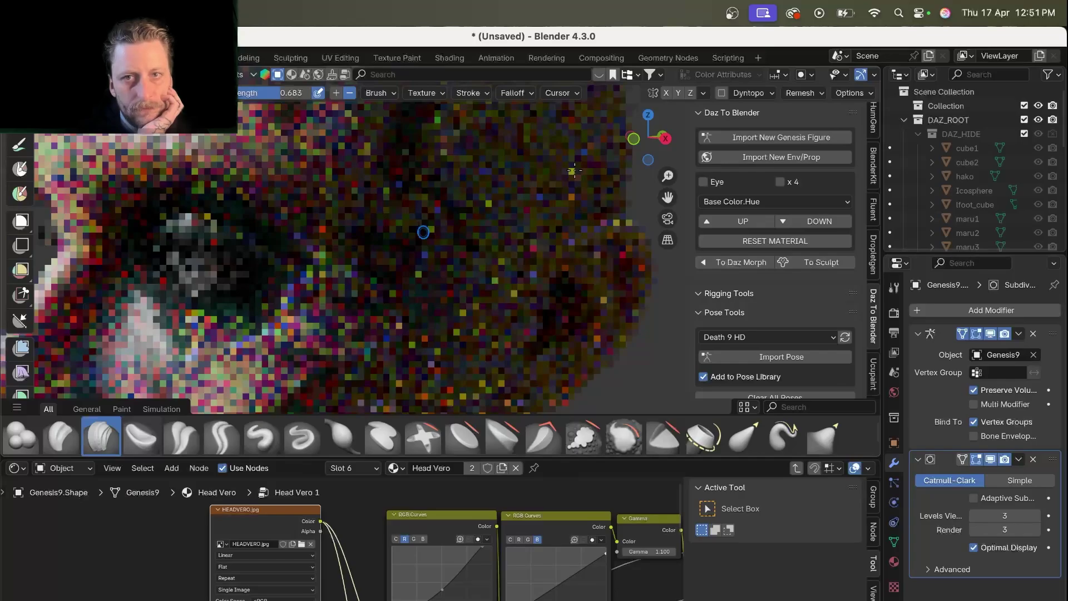
left_click_drag(468, 161, 460, 176)
mouse_move(401, 146)
left_mouse_down()
mouse_move(425, 192)
mouse_move(457, 212)
mouse_move(433, 196)
left_mouse_up()
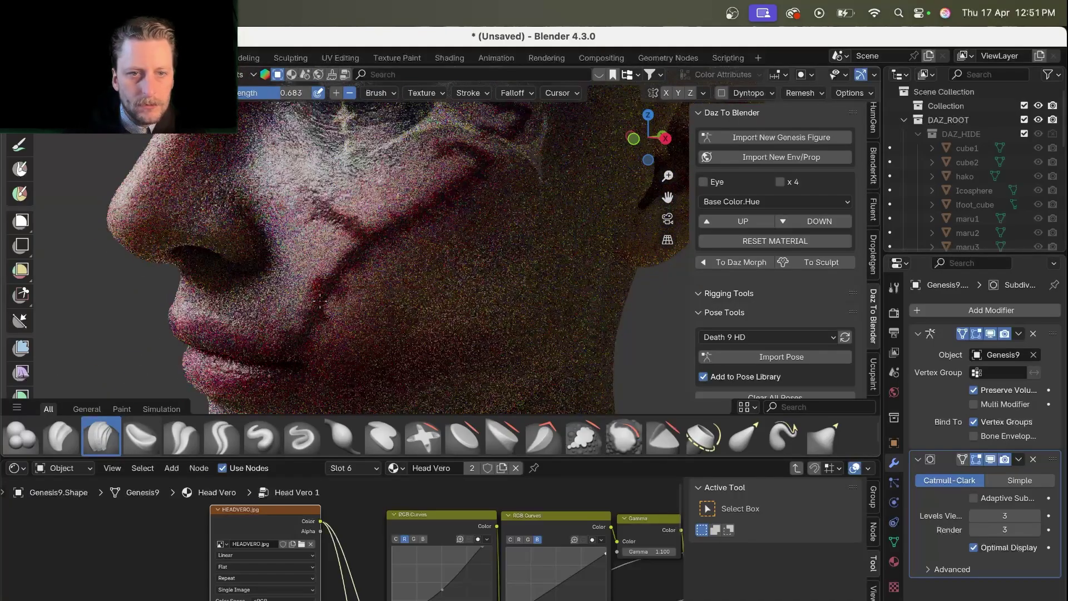
Carve along the cheek scar from near the mouth corner towards the eye, including its branch towards the nose
mouse_move(342, 269)
left_mouse_down()
mouse_move(449, 192)
mouse_move(478, 153)
left_mouse_up()
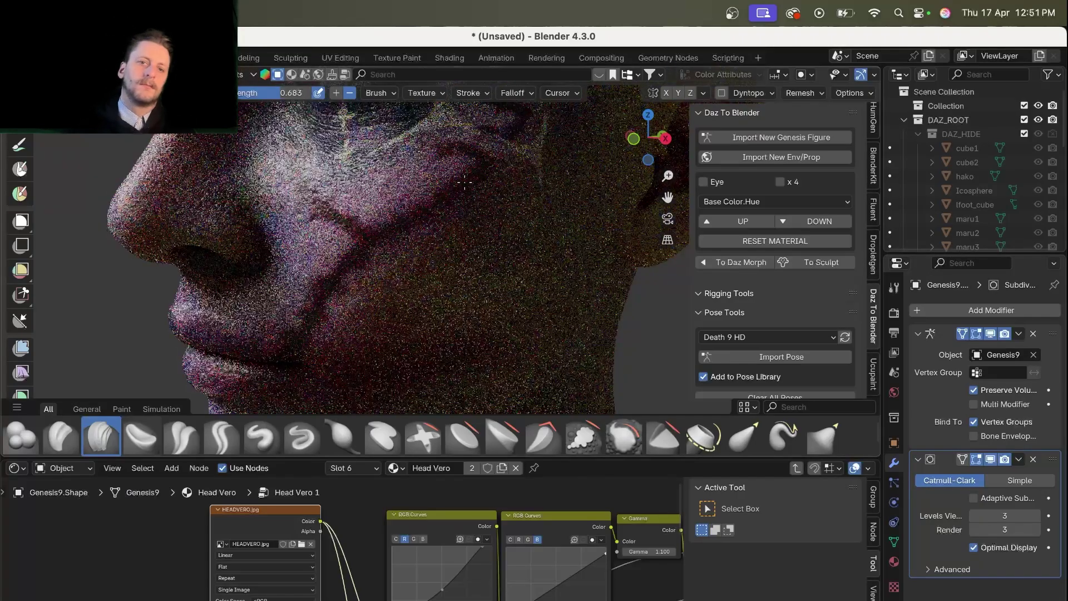
left_click_drag(421, 213, 431, 204)
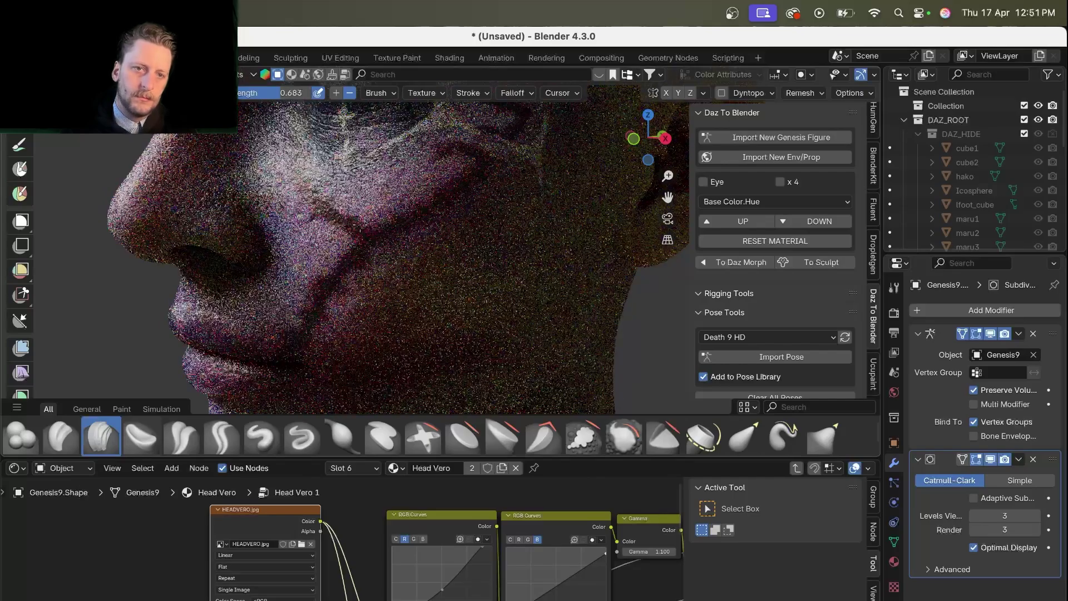
left_click_drag(351, 225, 323, 214)
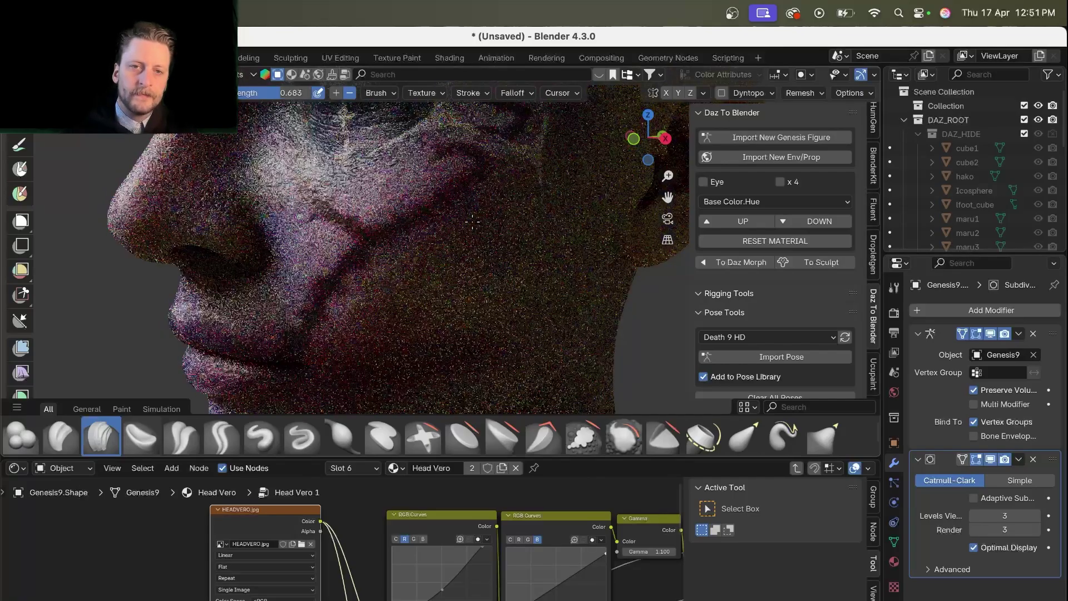
Check the temple scars from the side and undo the last sculpt stroke
scroll(472, 222, "up", 5)
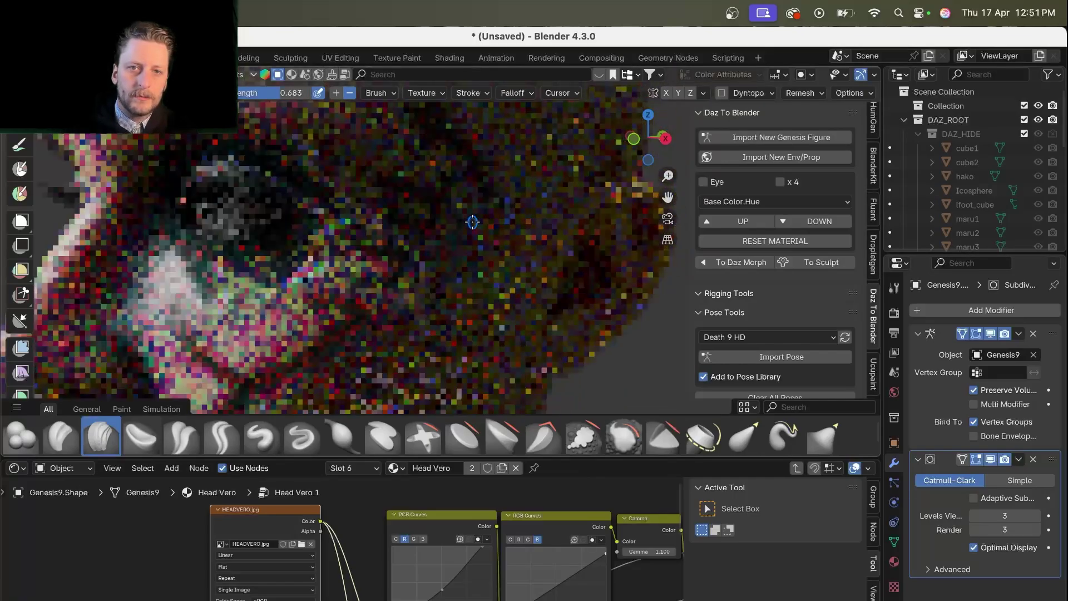
scroll(359, 292, "up", 4)
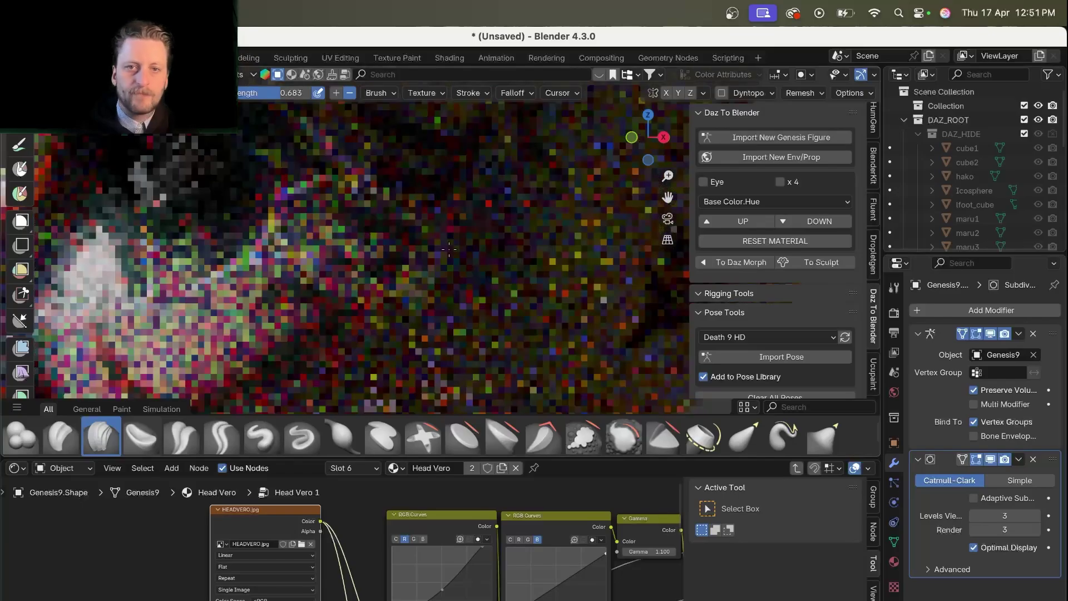
scroll(448, 248, "up", 2)
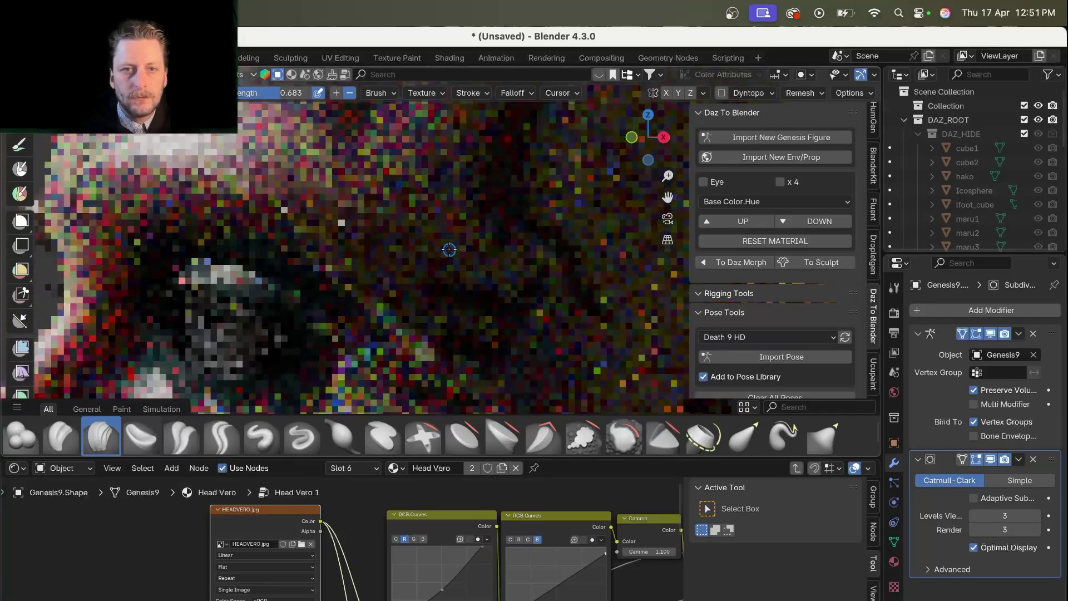
scroll(449, 249, "up", 3)
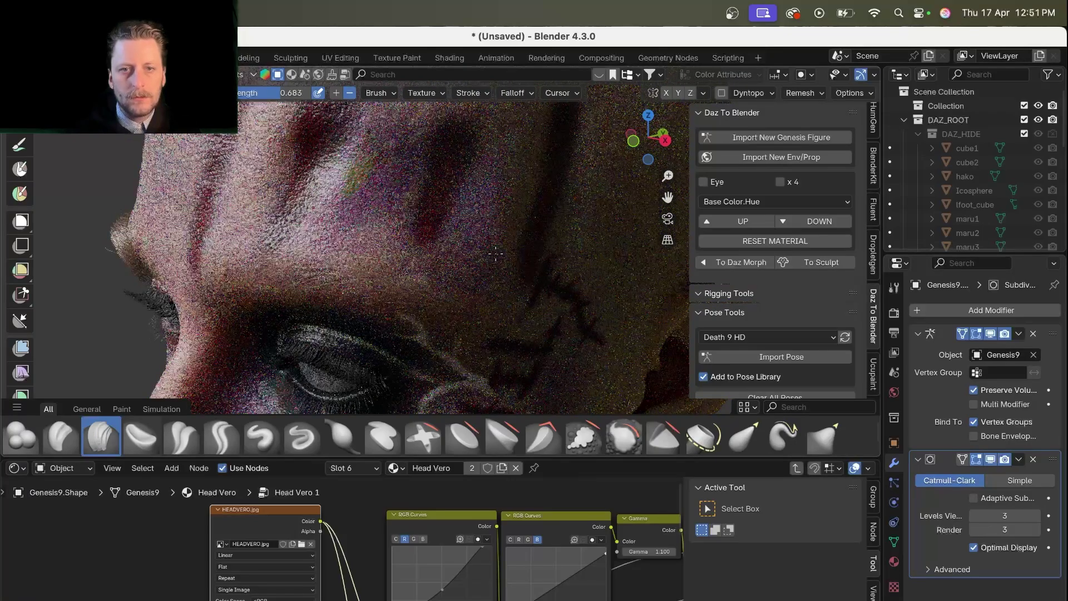
scroll(496, 253, "right", 10)
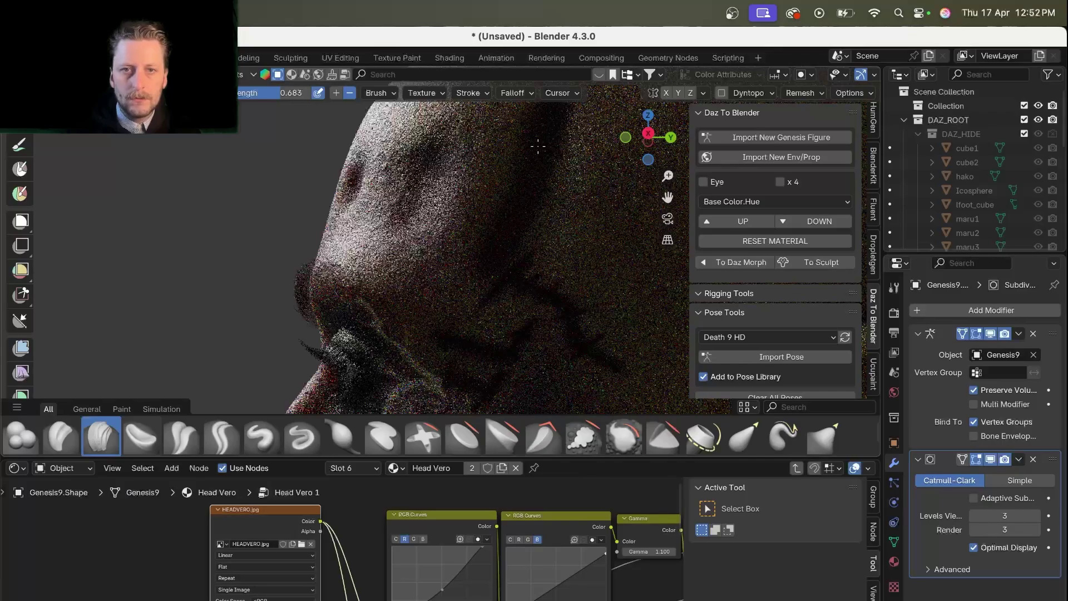
key("super+z")
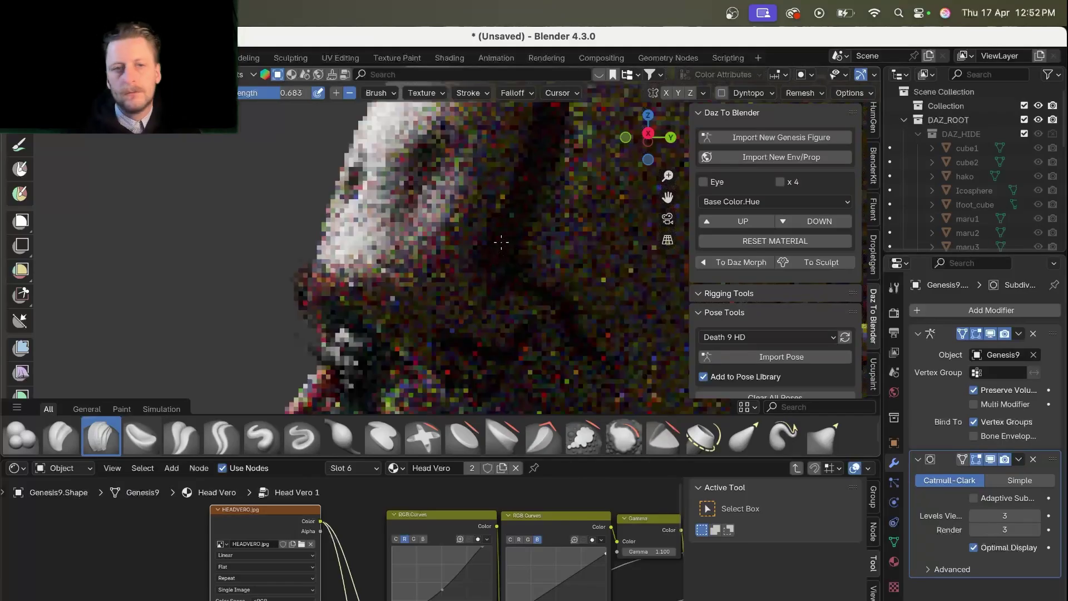
In front view, work along the cheek scar and its branch between the mouth corner and the eye
key("KP_1")
scroll(502, 242, "down", 6)
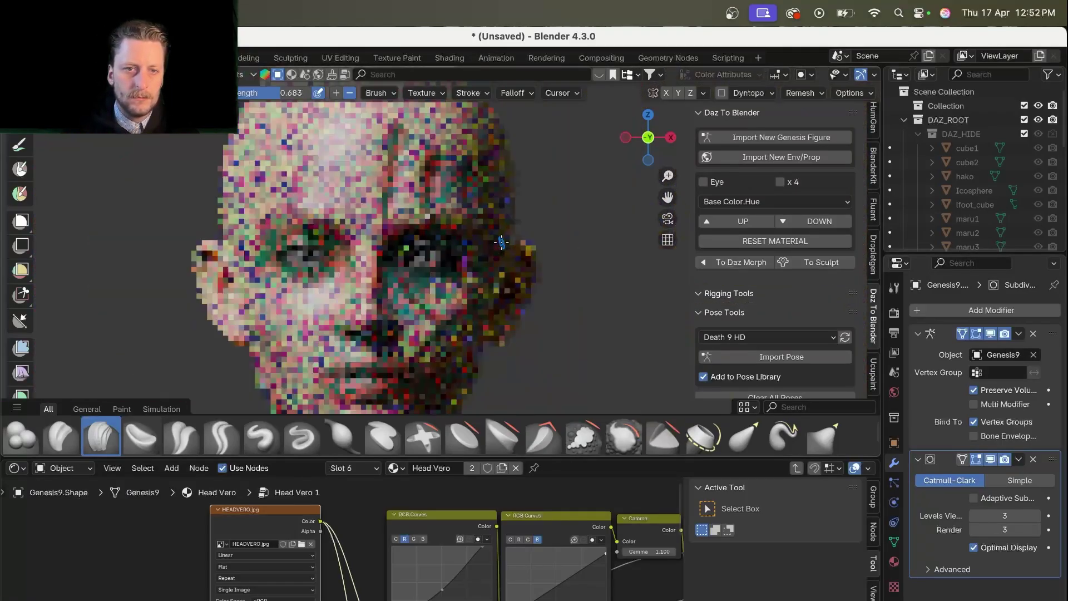
scroll(501, 243, "up", 6)
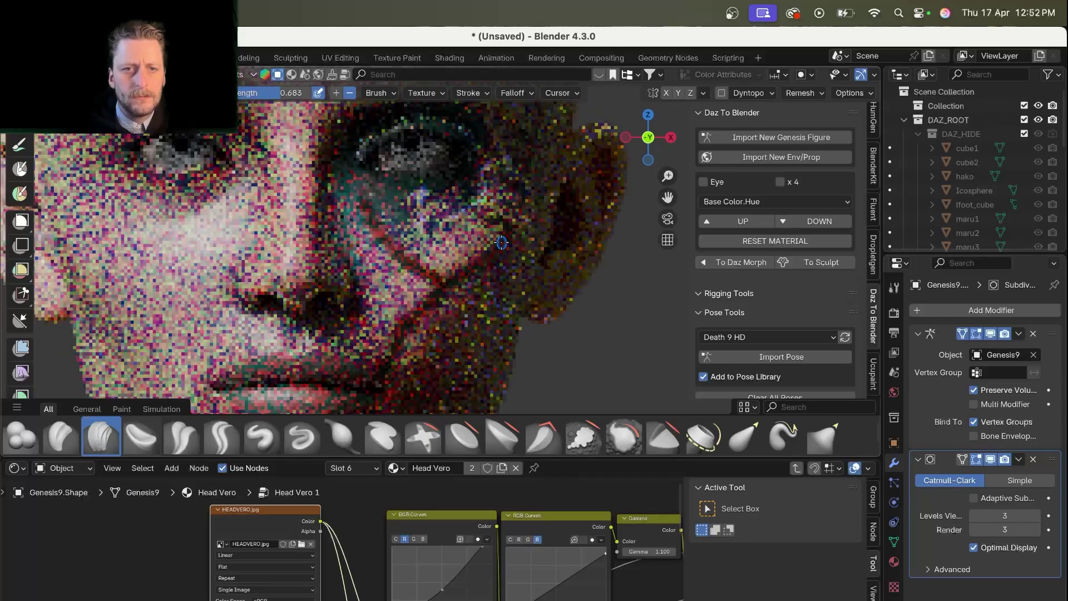
scroll(501, 243, "down", 3, "shift")
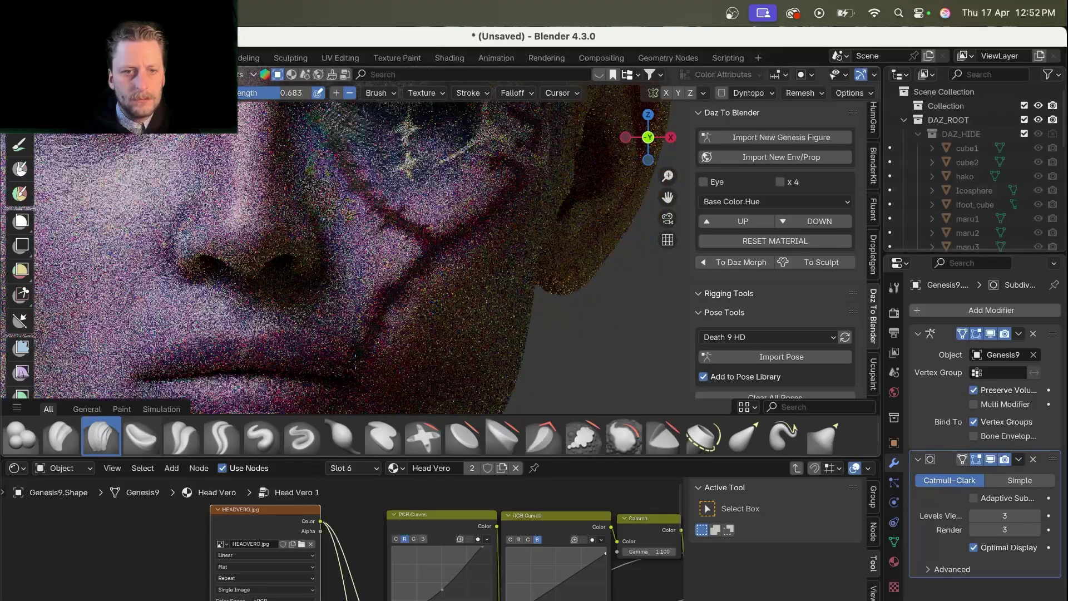
scroll(426, 239, "down", 3)
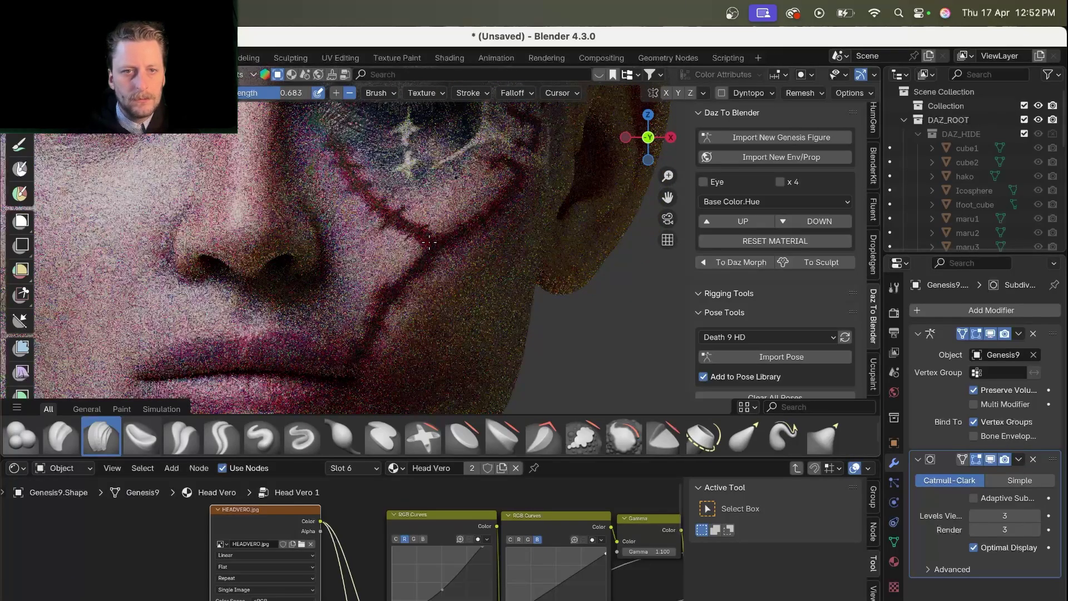
scroll(400, 221, "up", 3)
scroll(372, 202, "down", 3)
scroll(335, 142, "up", 3)
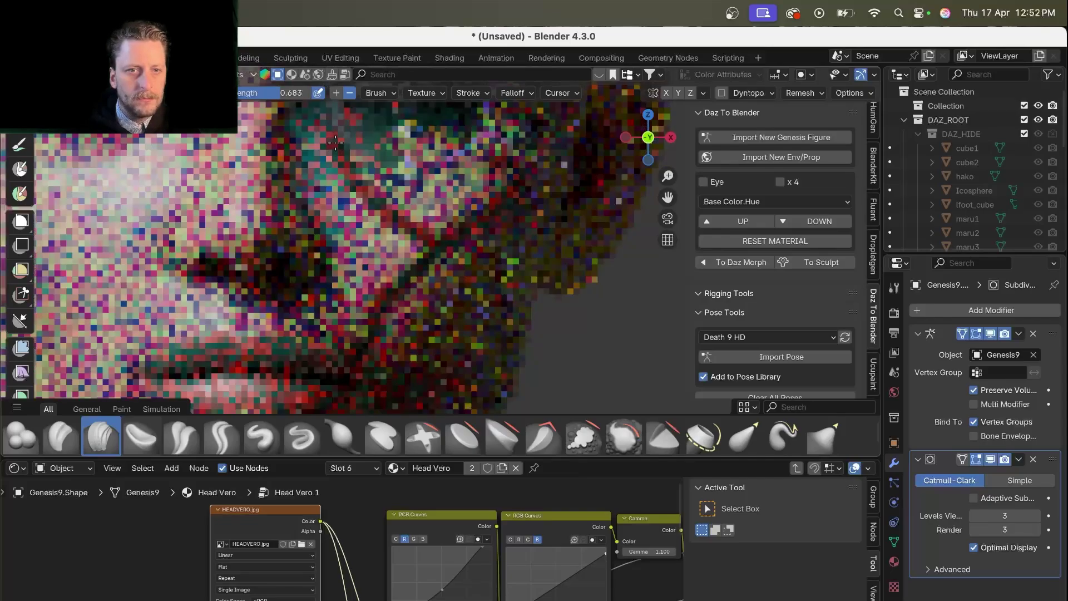
scroll(369, 197, "down", 3)
scroll(426, 244, "up", 3)
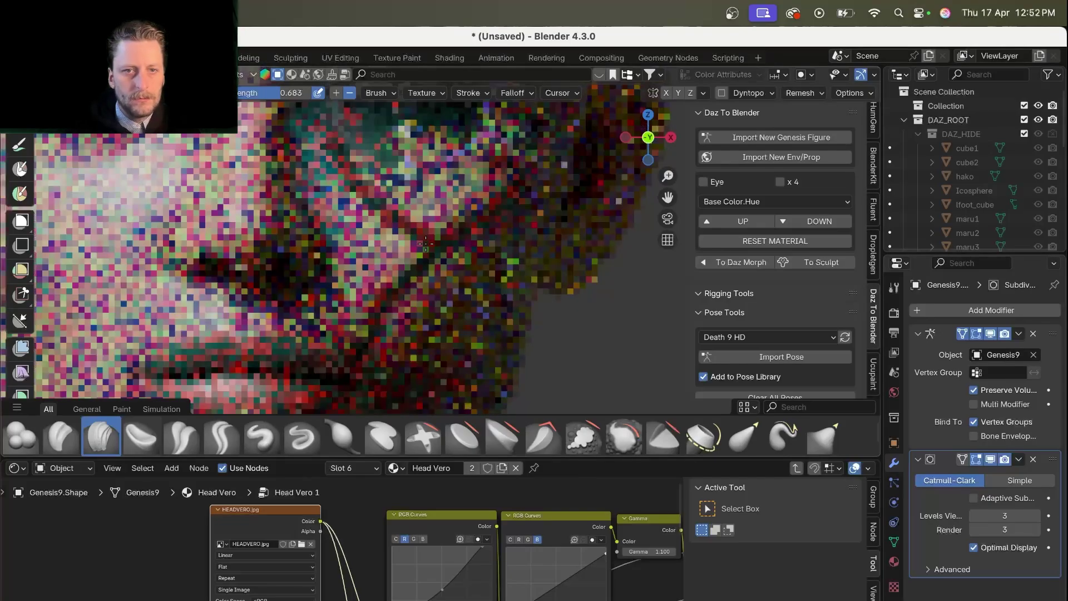
Return to Object Mode and add a camera to the scene
key("ctrl+Tab")
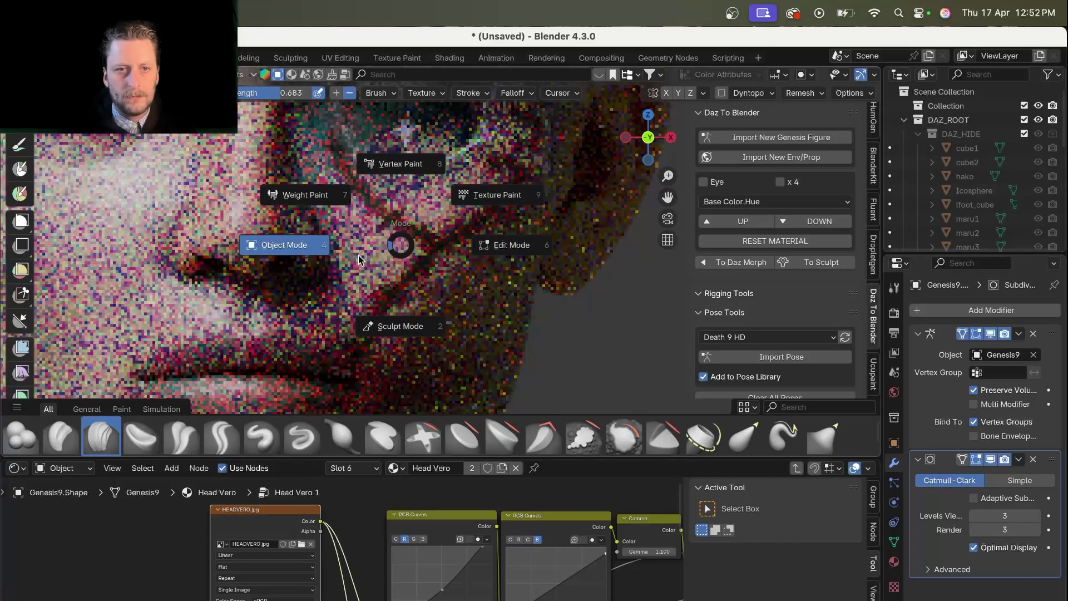
left_click(359, 255)
key("shift+a")
type("cam")
key("Return")
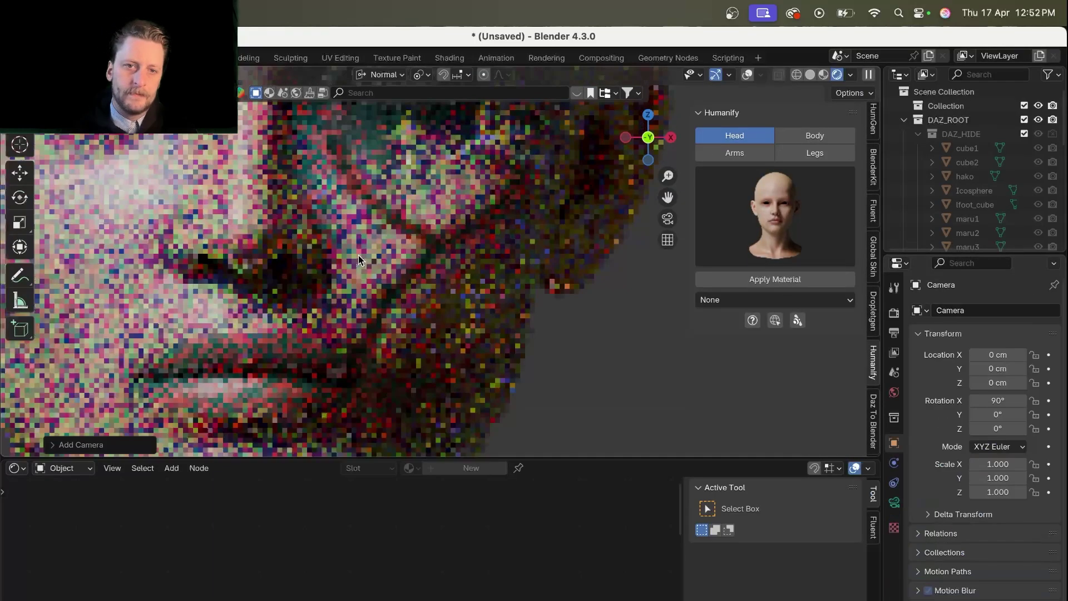
Align the new camera to the current view, lock it to the view and frame the face at a slight angle
key("ctrl+alt+KP_0")
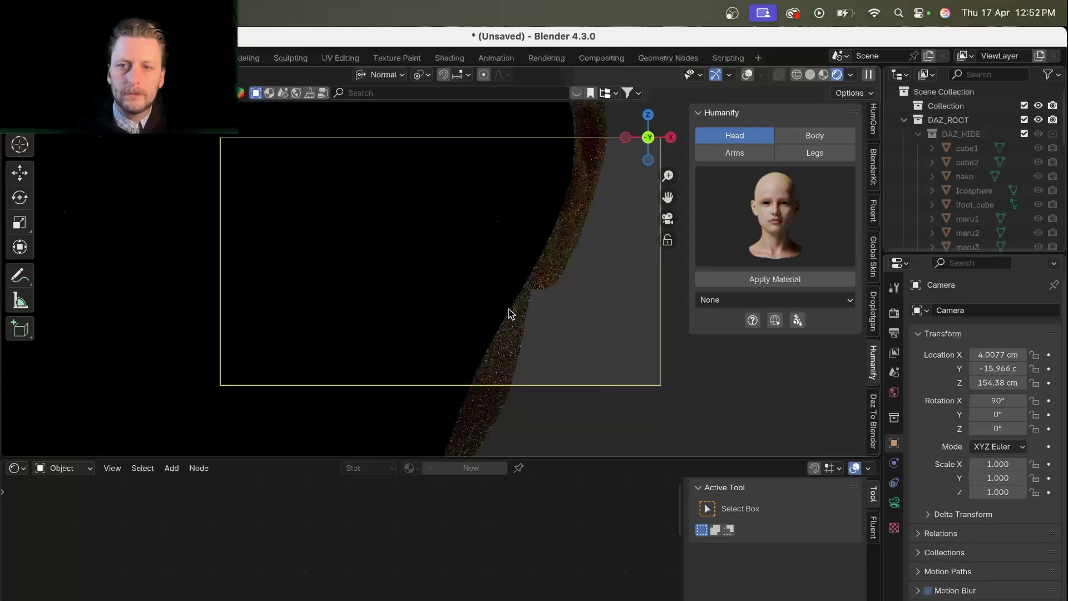
scroll(875, 164, "up", 3)
left_click(874, 176)
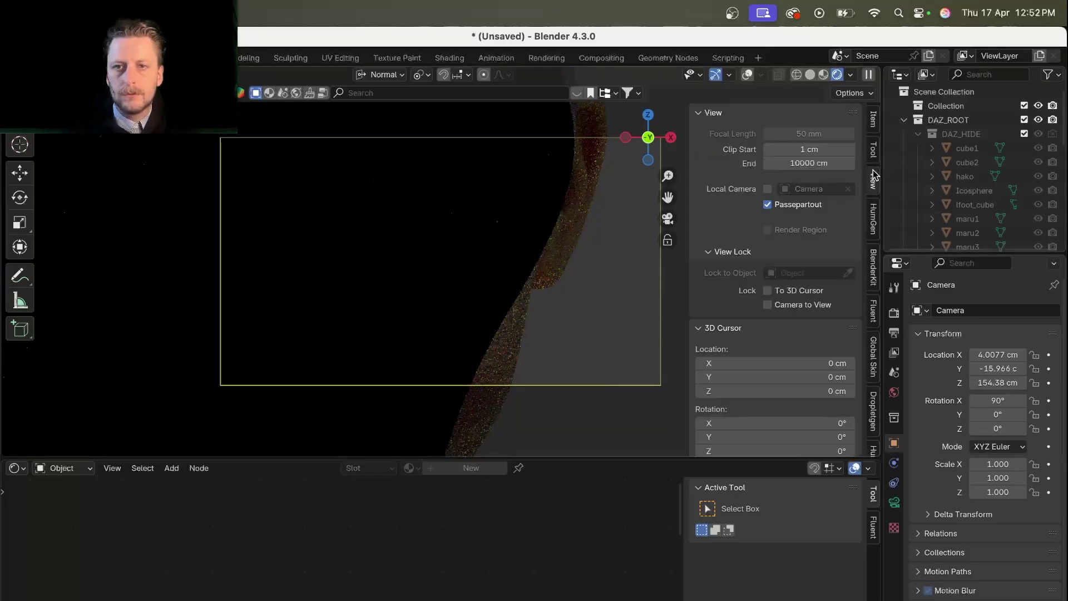
left_click(768, 305)
scroll(480, 302, "down", 5)
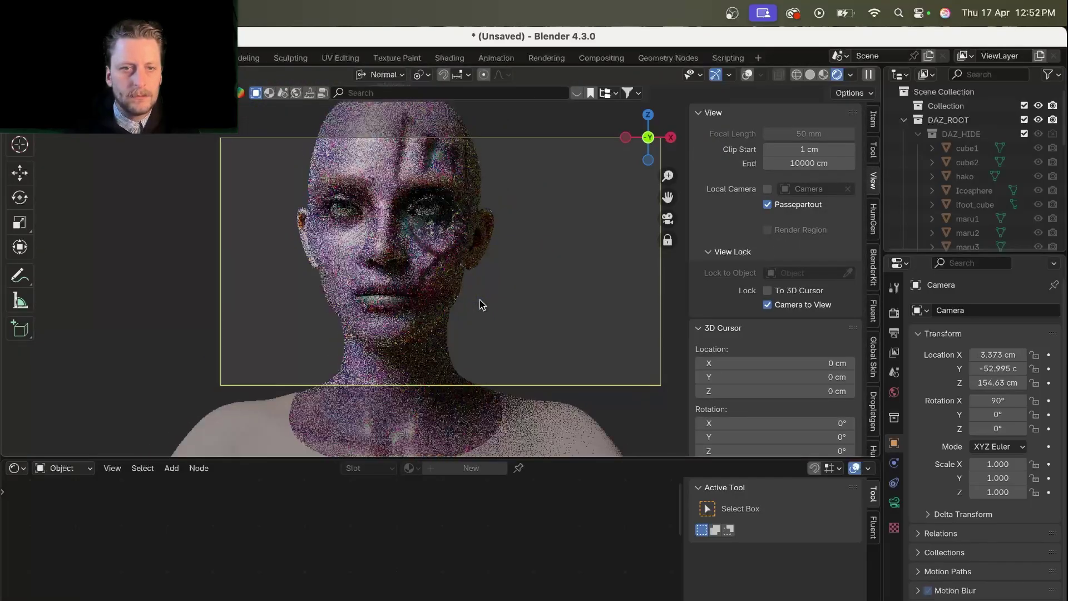
scroll(480, 305, "up", 4)
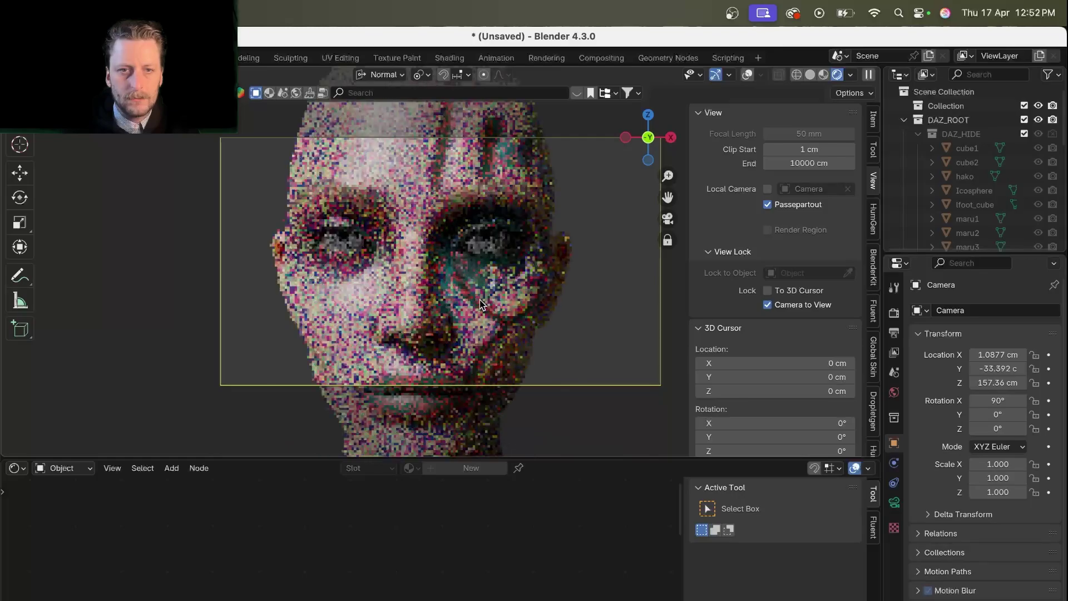
middle_click_drag(687, 341, 681, 345)
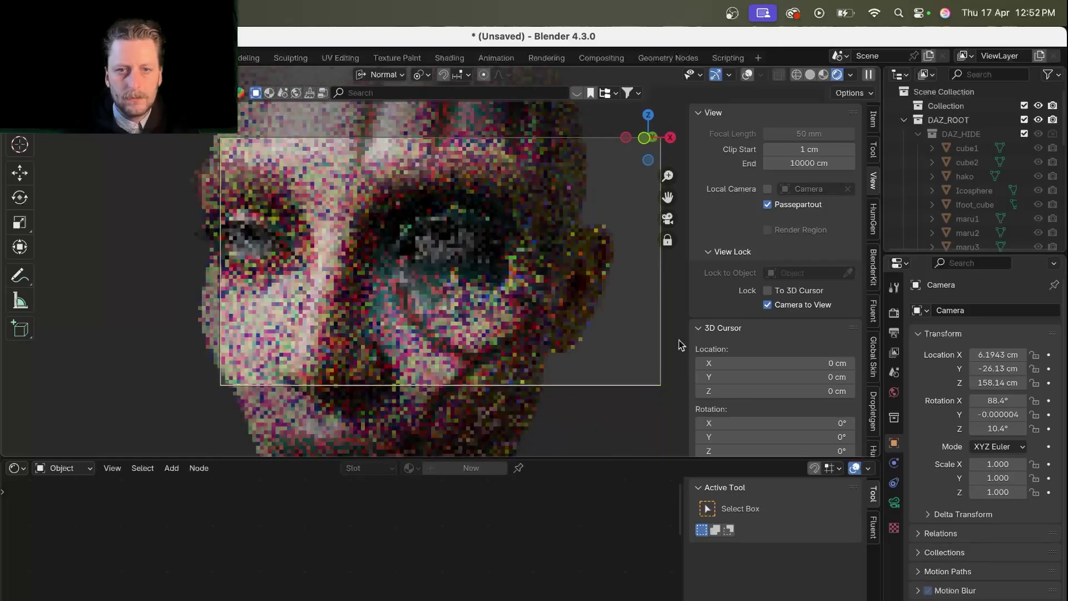
Set the camera's focal length to 180 mm and pull the camera back to reframe the face
left_click(894, 502)
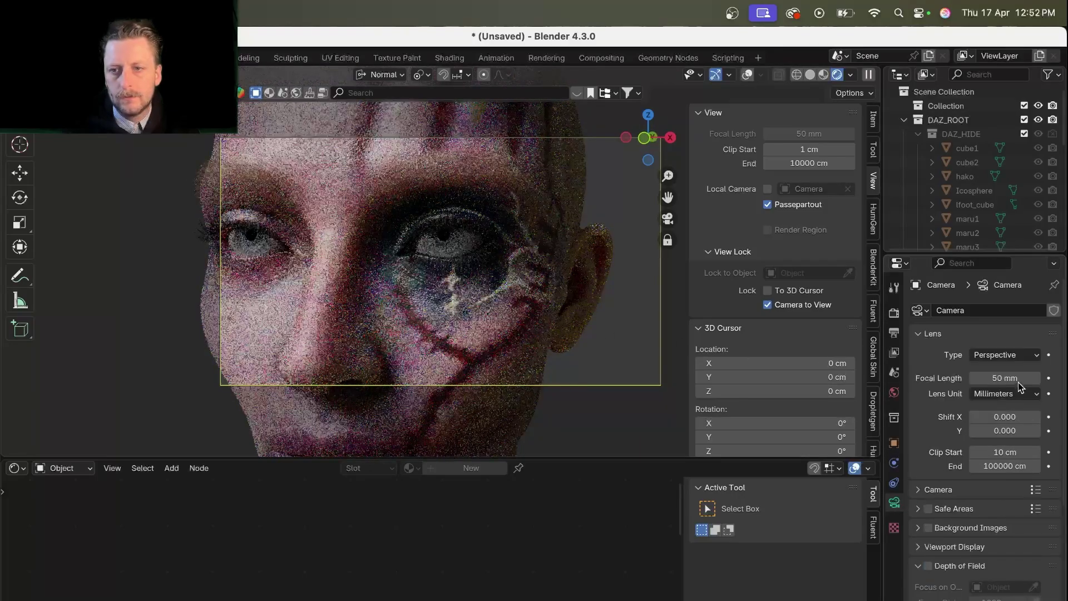
left_click(1005, 378)
type("180")
key("Return")
scroll(569, 340, "down", 4)
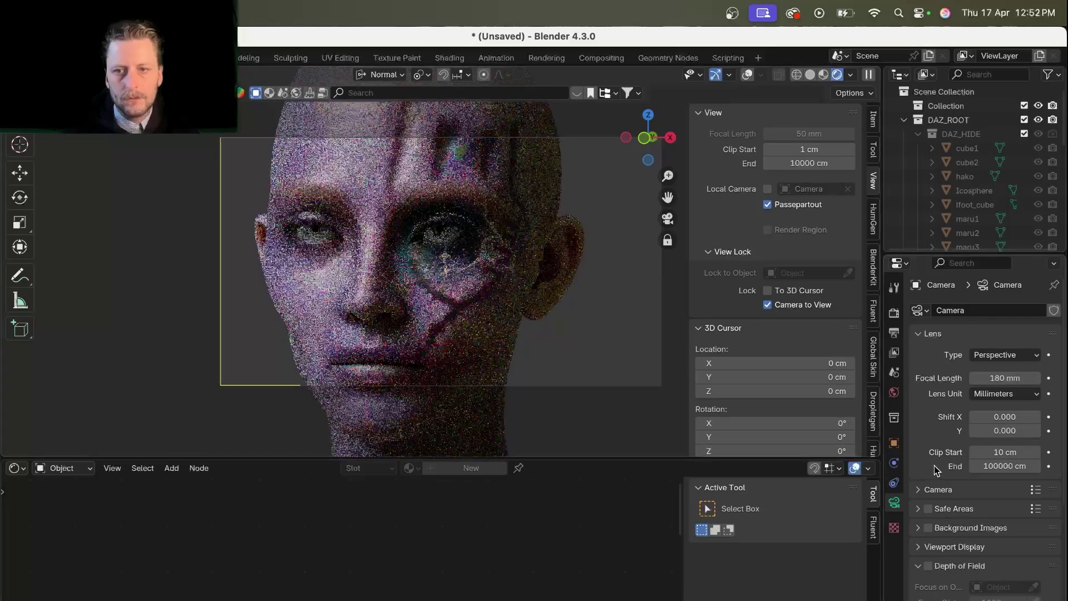
Adjust the camera framing around the head and unlock the camera from the view
left_click(894, 392)
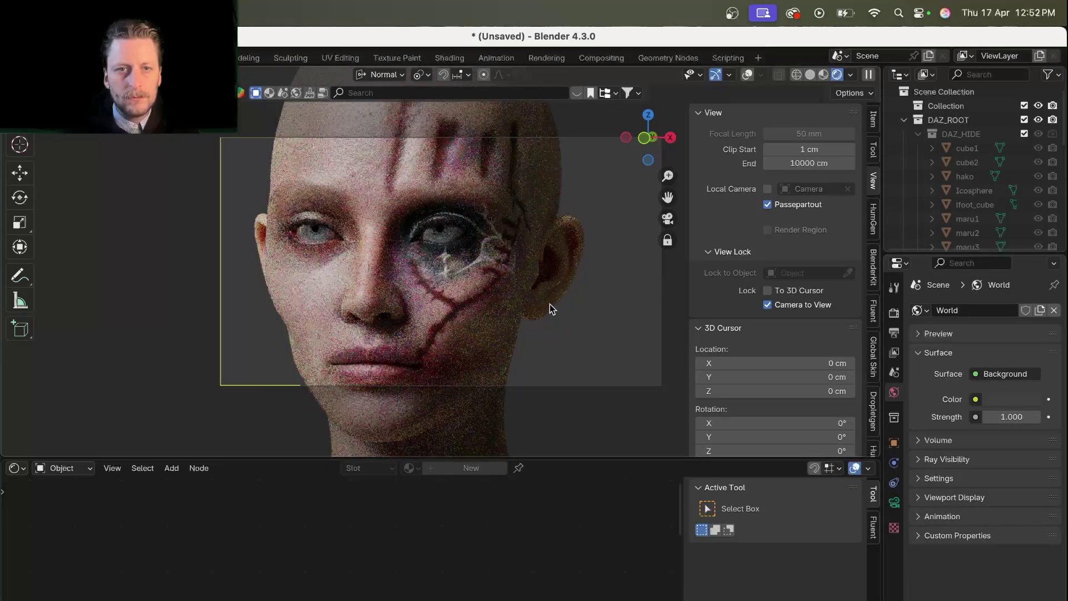
scroll(550, 305, "down", 1)
scroll(550, 305, "up", 2, "shift")
left_click(768, 304)
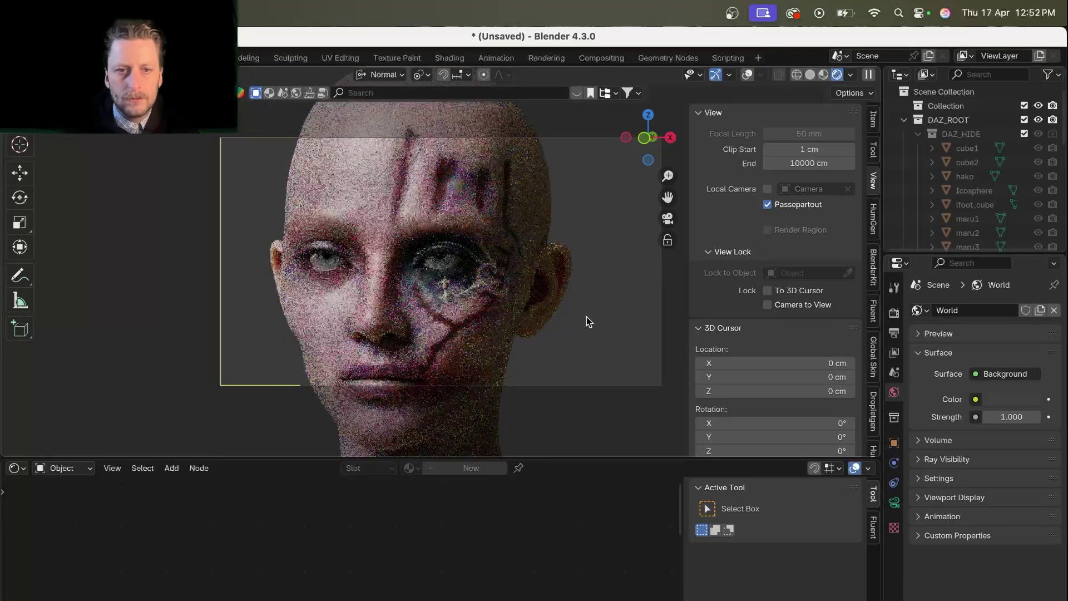
Start a test render, inspect the cheek, eye and forehead scars up close, and cancel the render
scroll(584, 319, "up", 4)
key("F12")
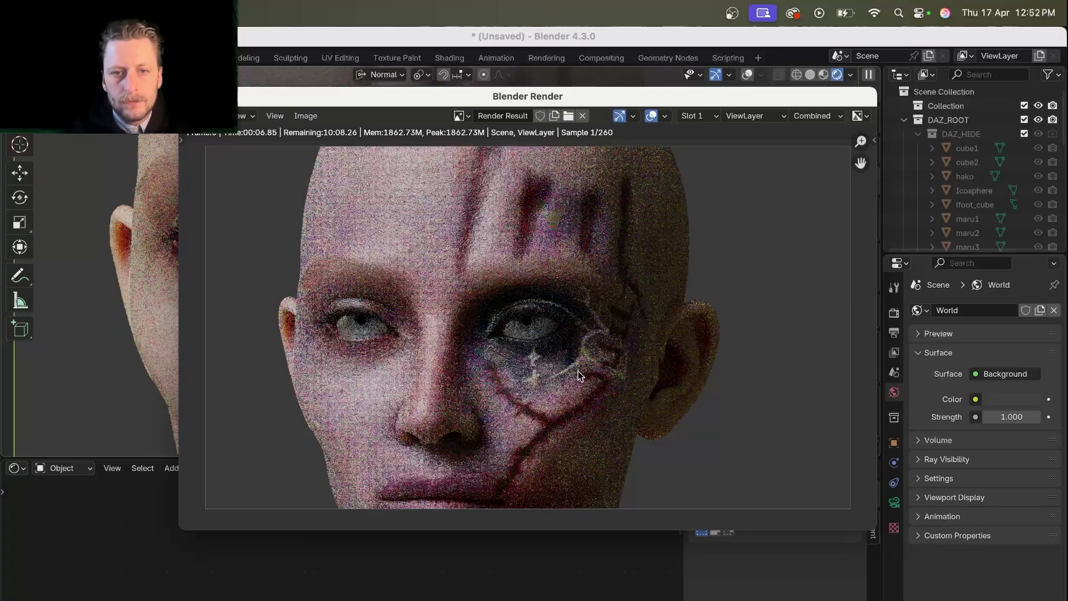
scroll(579, 376, "down", 2)
scroll(579, 377, "up", 8)
scroll(579, 378, "down", 5)
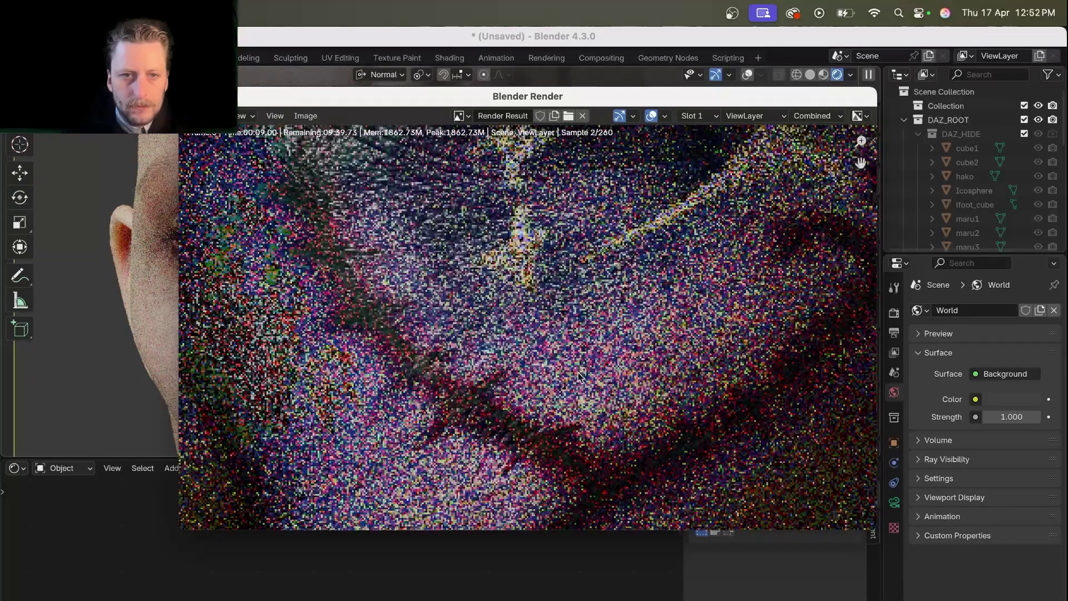
scroll(578, 375, "down", 4)
scroll(578, 376, "up", 1)
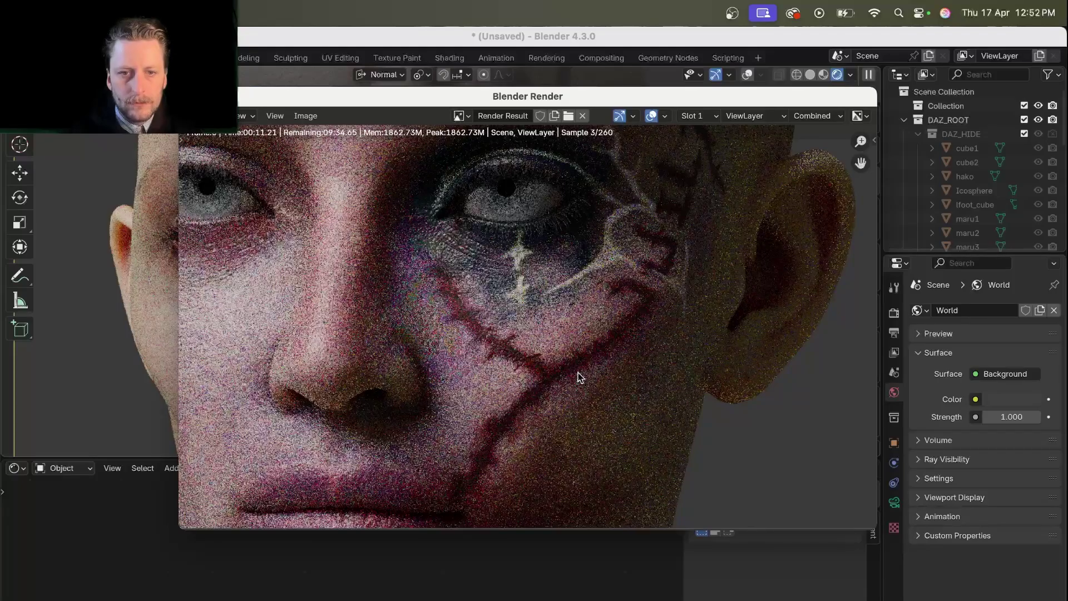
scroll(578, 377, "down", 3)
scroll(578, 376, "up", 4)
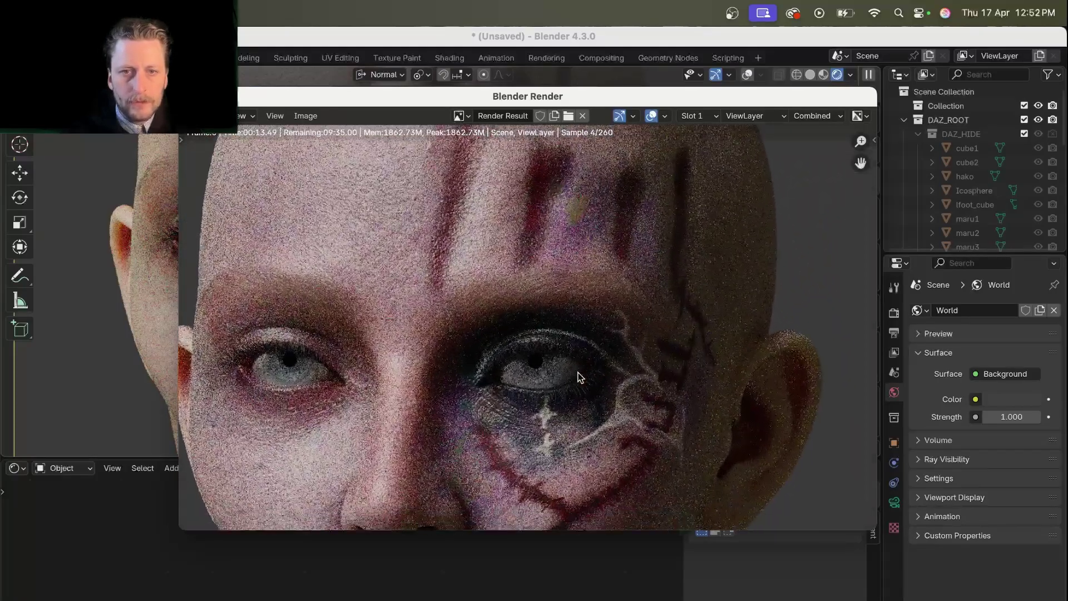
key("Escape")
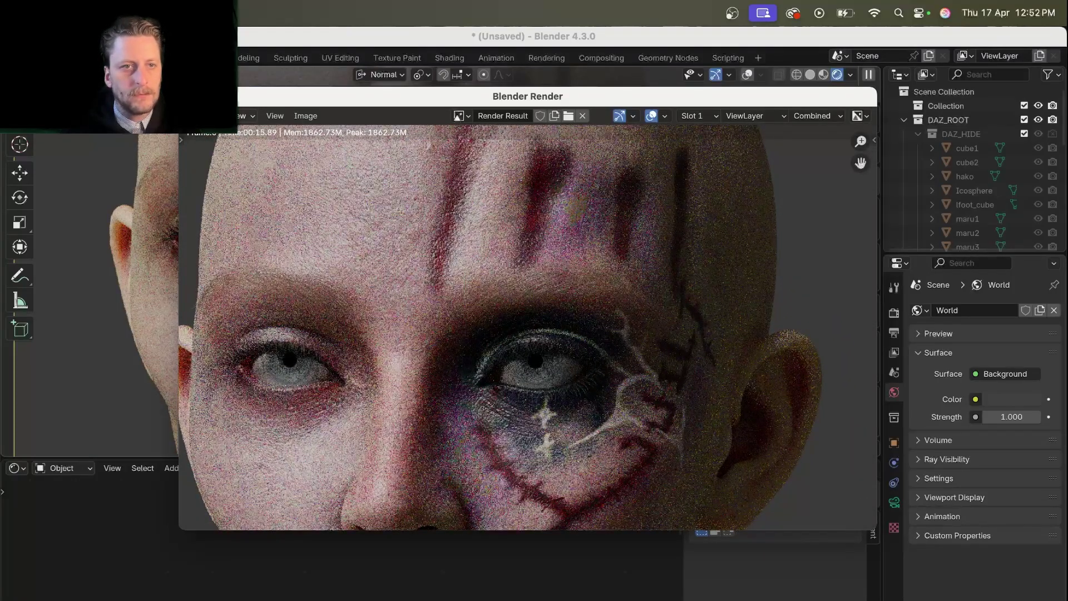
key("Escape")
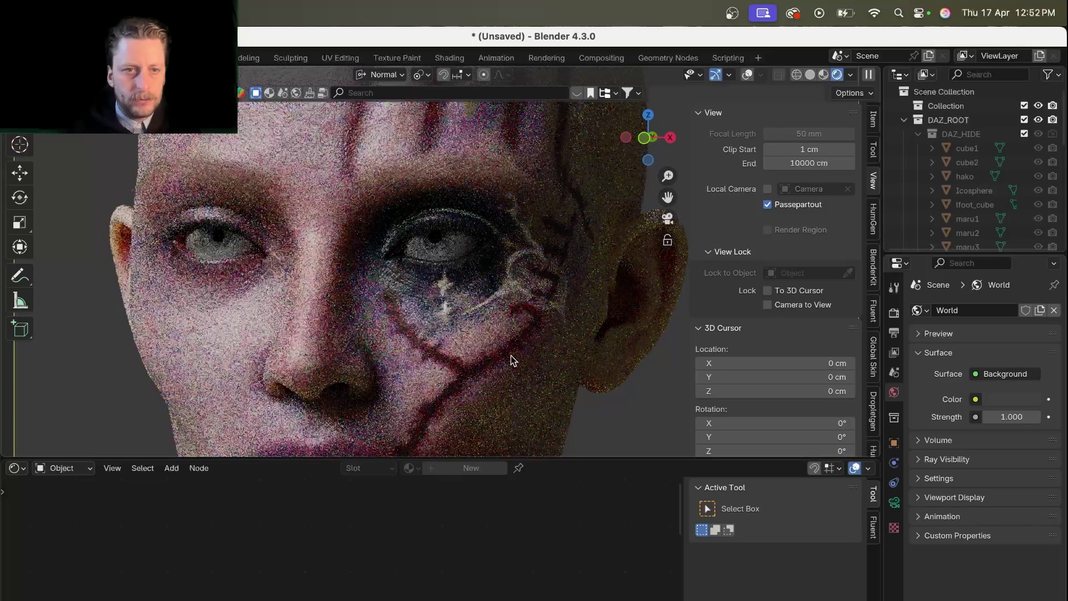
Delete the camera and show the forehead scars up close in front view
scroll(511, 356, "down", 3)
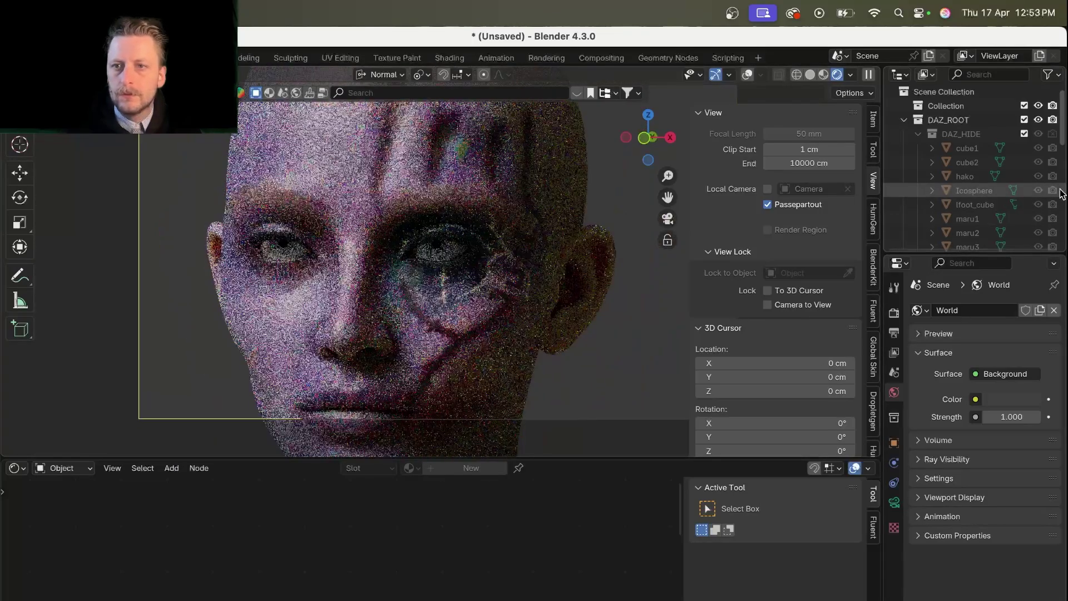
scroll(1061, 192, "down", 8)
key("x")
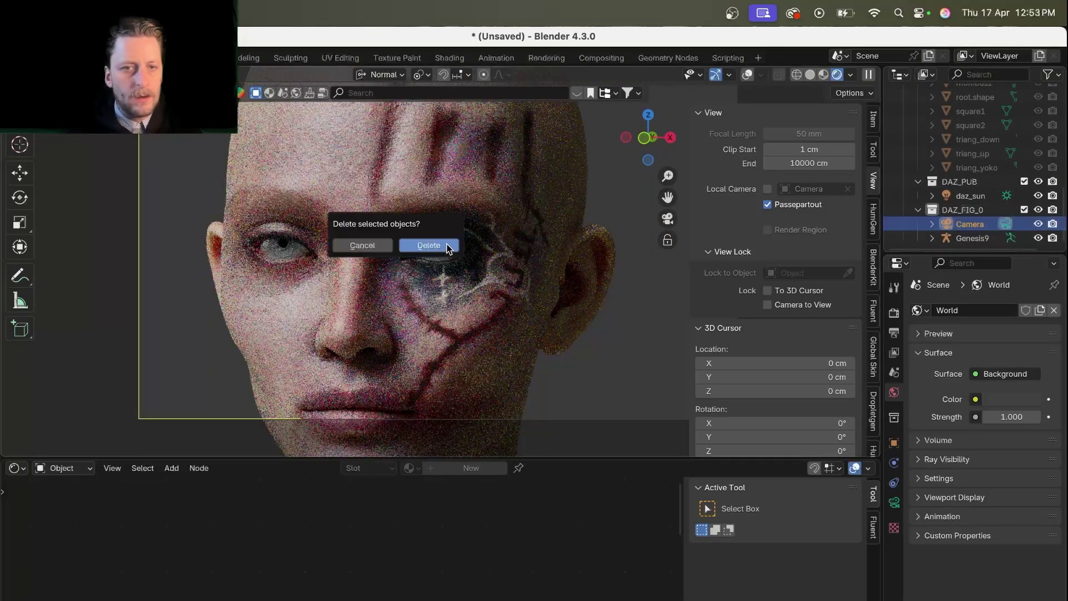
left_click(431, 245)
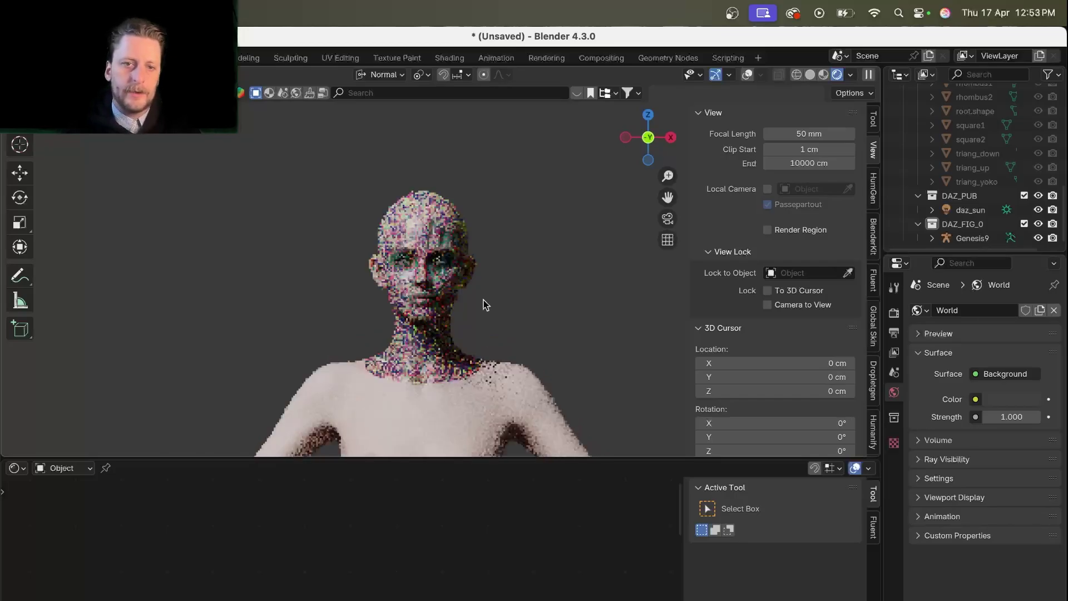
key("KP_1")
scroll(482, 304, "up", 2)
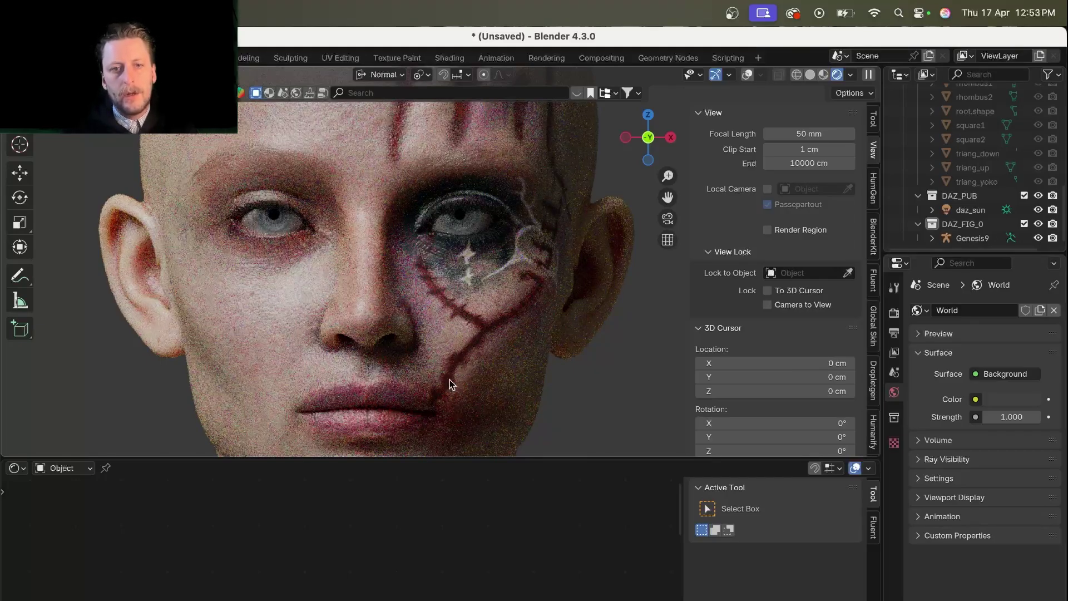
scroll(500, 264, "up", 10)
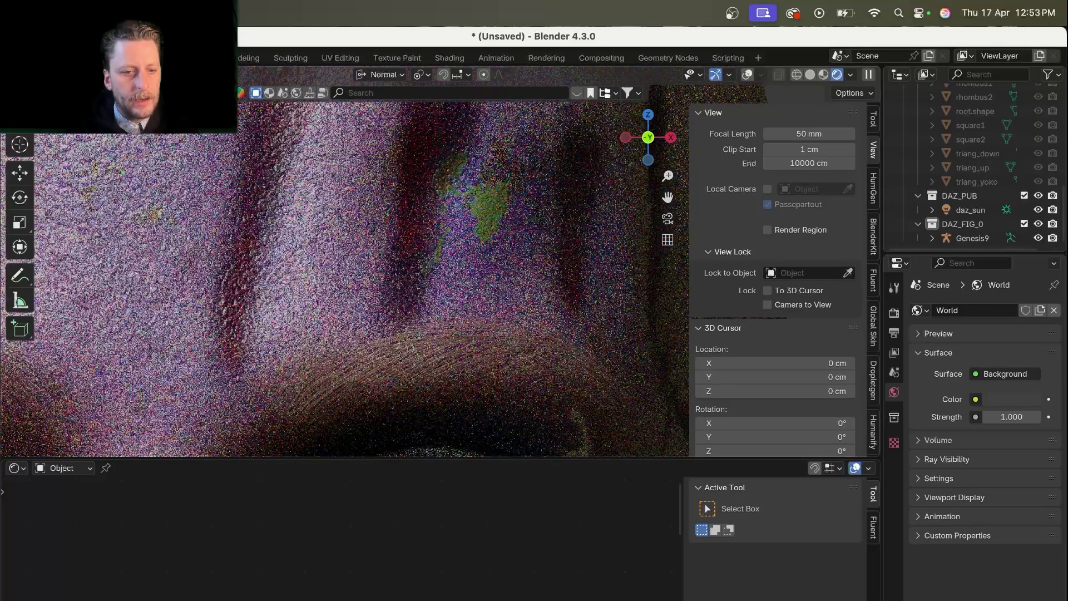
Switch to Finder, open HEADVERO.jpg and examine the painted scars, bruises and makeup on the face texture
key("super+Tab")
double_click(387, 282)
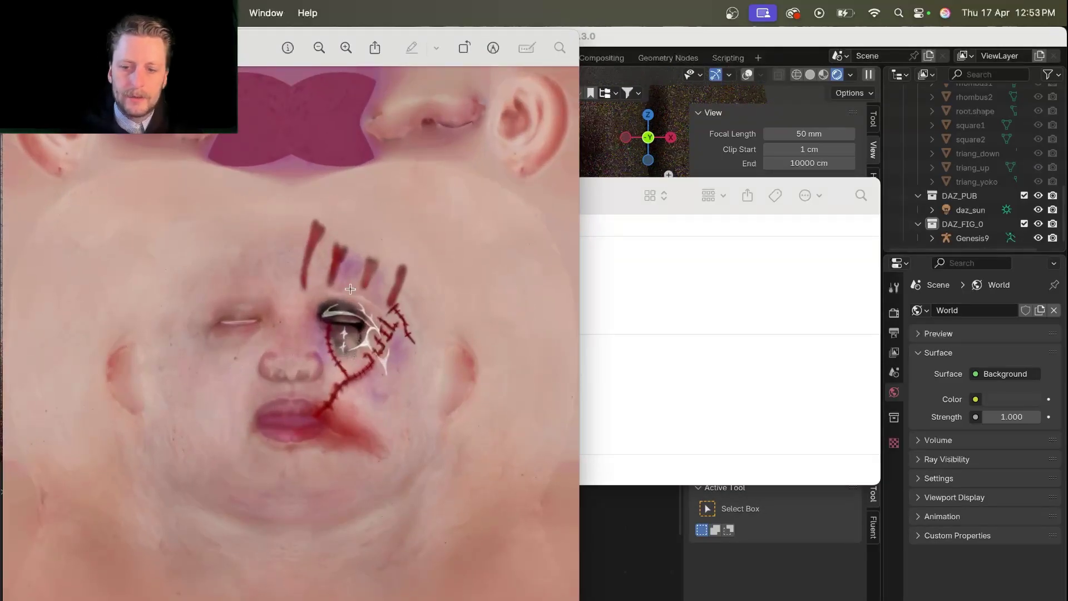
scroll(350, 289, "up", 5)
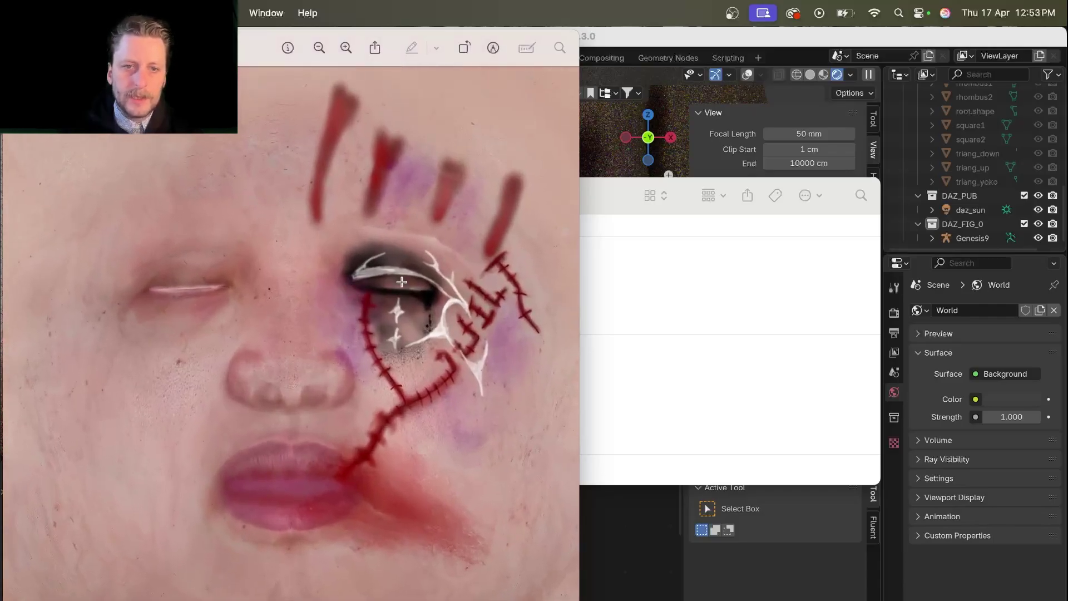
scroll(364, 267, "right", 5)
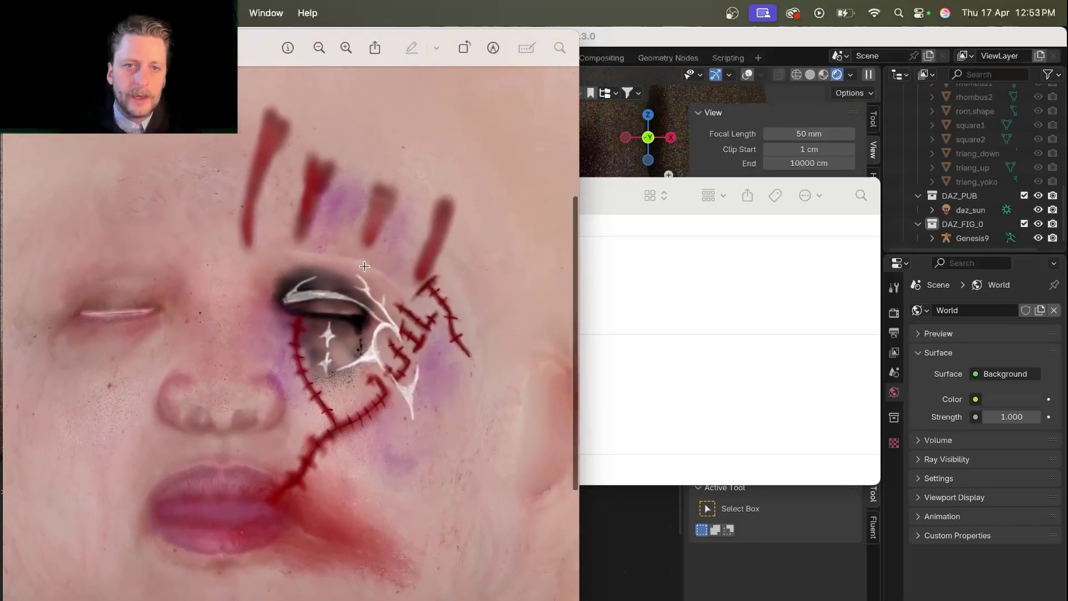
scroll(364, 267, "up", 1)
scroll(364, 266, "left", 2)
scroll(364, 267, "down", 2)
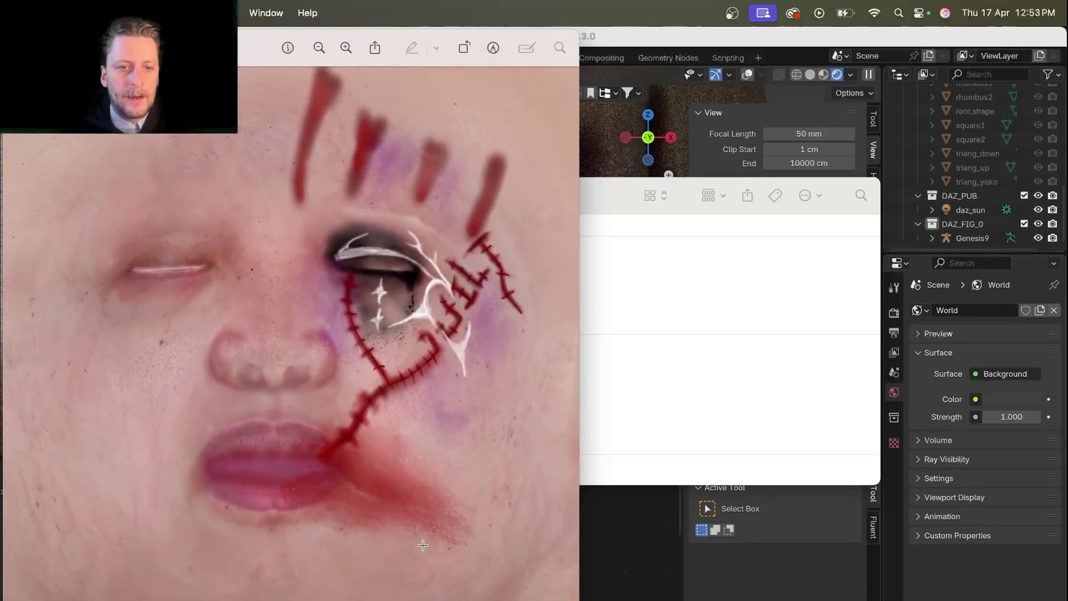
scroll(422, 545, "right", 3)
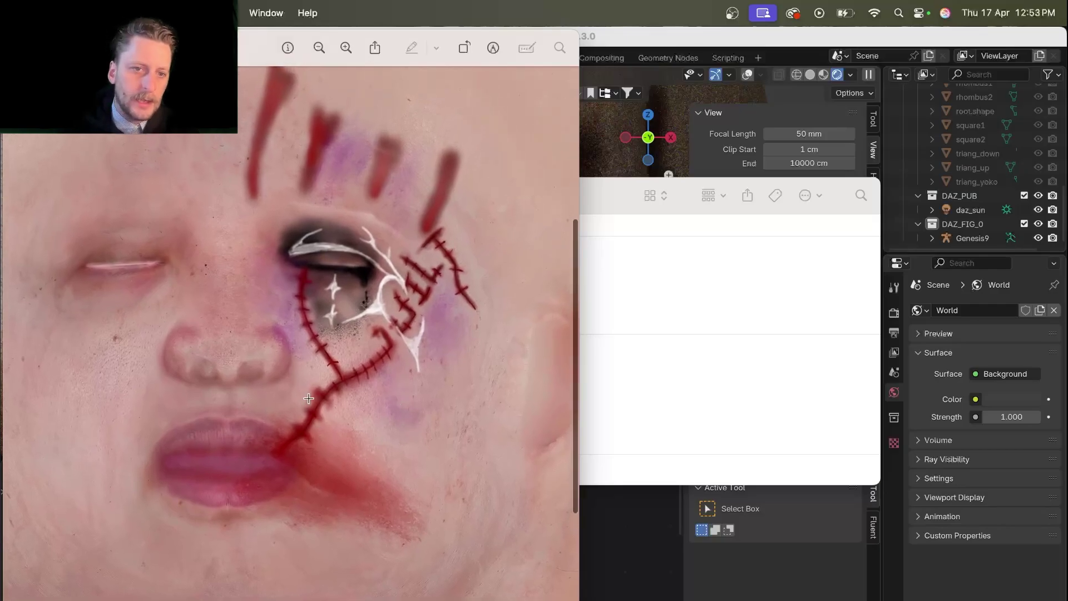
Examine the painted stitches on the cheek, eye area and temple up close, and close the image and the Downloads window
scroll(321, 394, "up", 5, "ctrl")
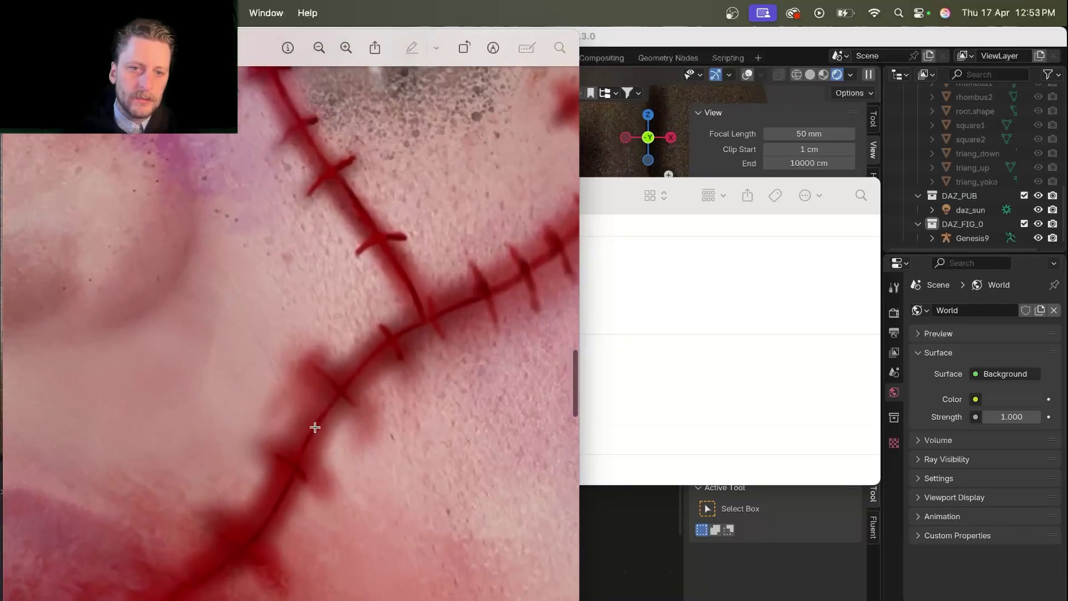
scroll(315, 427, "up", 5)
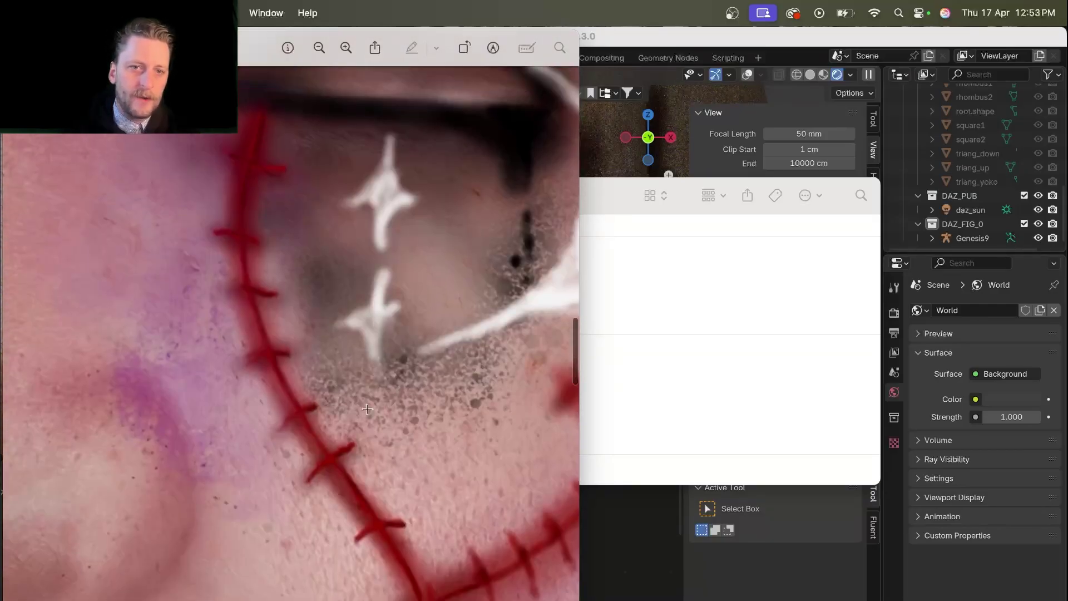
scroll(367, 408, "right", 10)
scroll(367, 409, "up", 2)
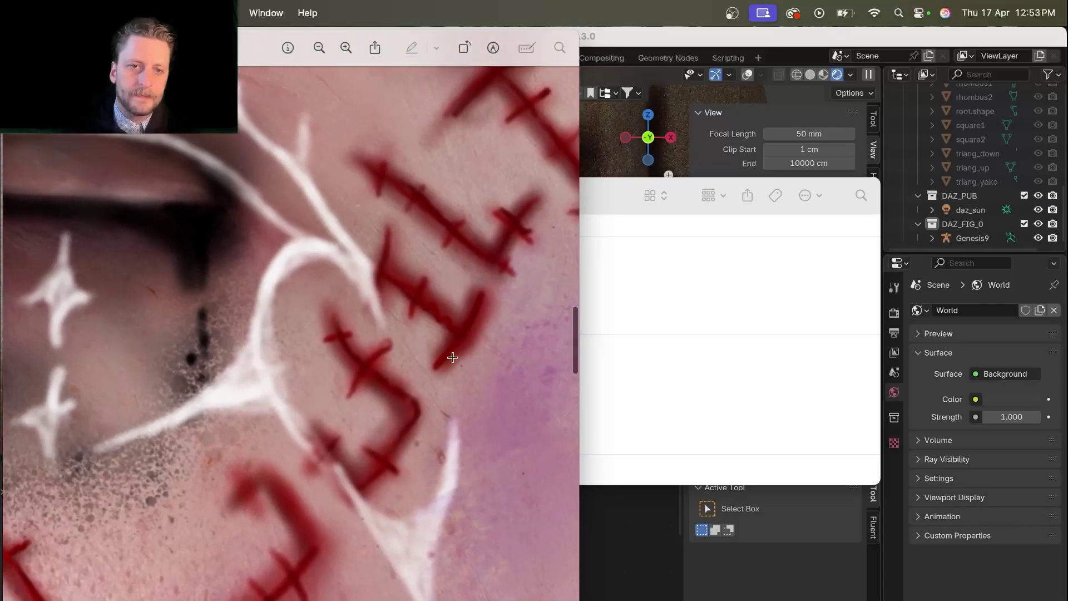
scroll(494, 263, "up", 5)
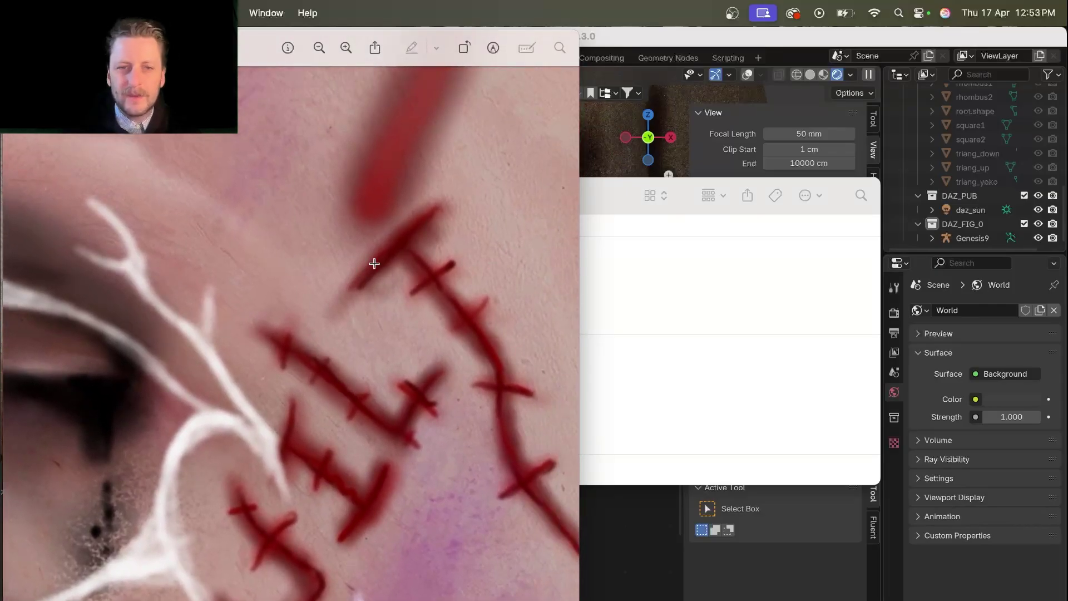
scroll(512, 436, "down", 3)
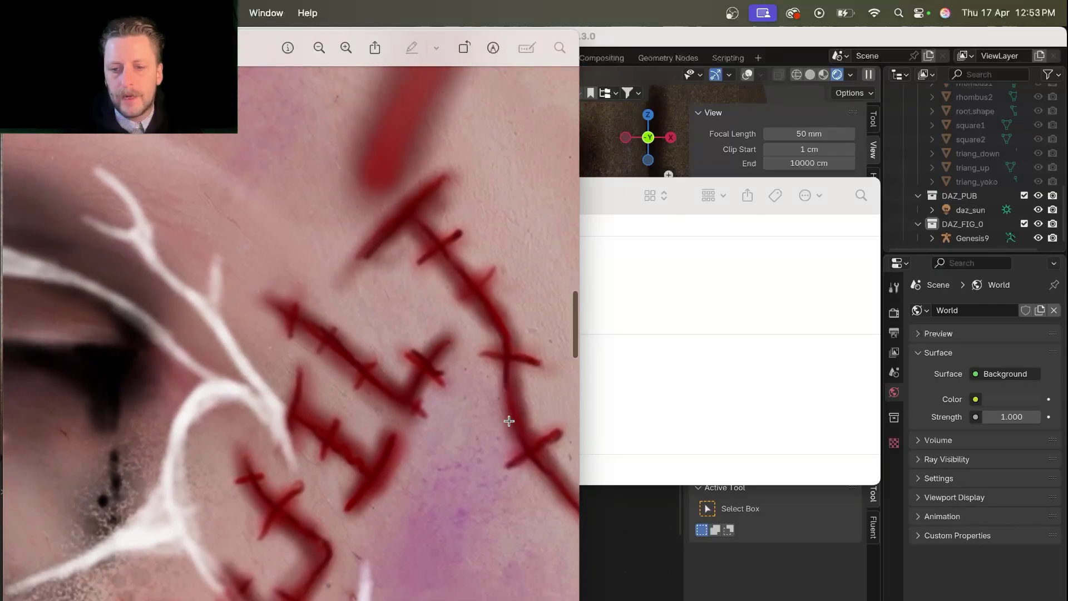
scroll(509, 422, "down", 10)
scroll(509, 419, "up", 4)
scroll(508, 419, "left", 2)
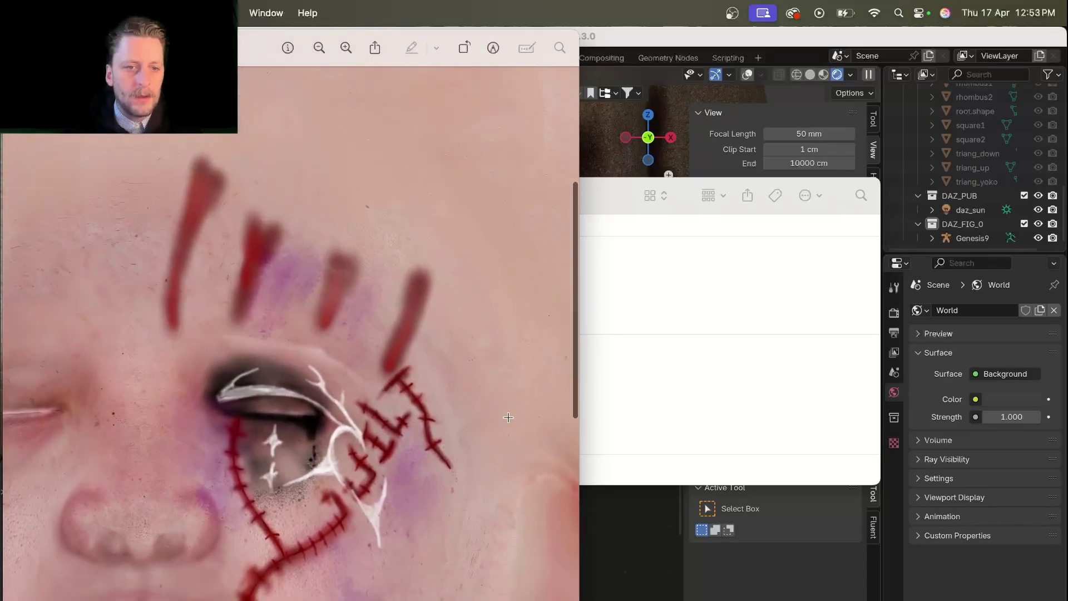
scroll(508, 417, "down", 2)
scroll(508, 417, "left", 2)
key("super+w")
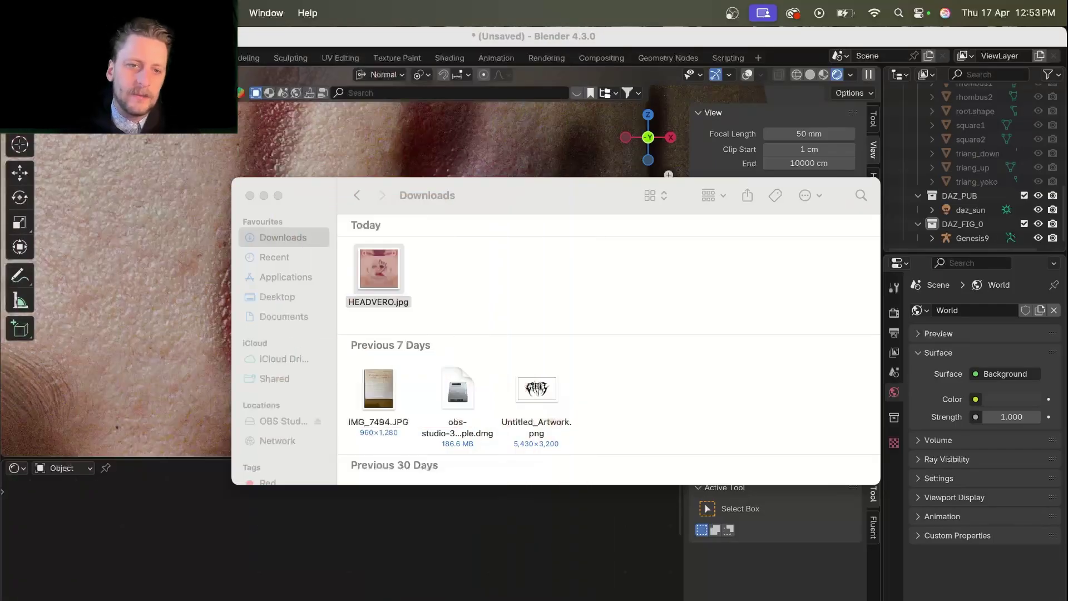
left_click(251, 196)
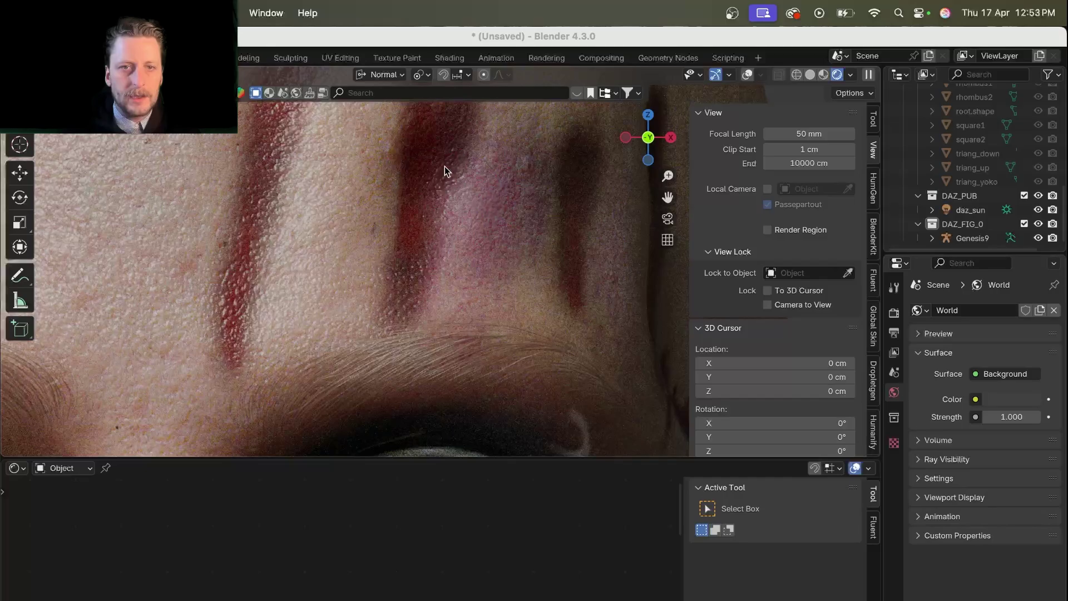
Return to Blender, frame the whole head and display the viewport in Solid shading
left_click(471, 259)
scroll(458, 332, "down", 6)
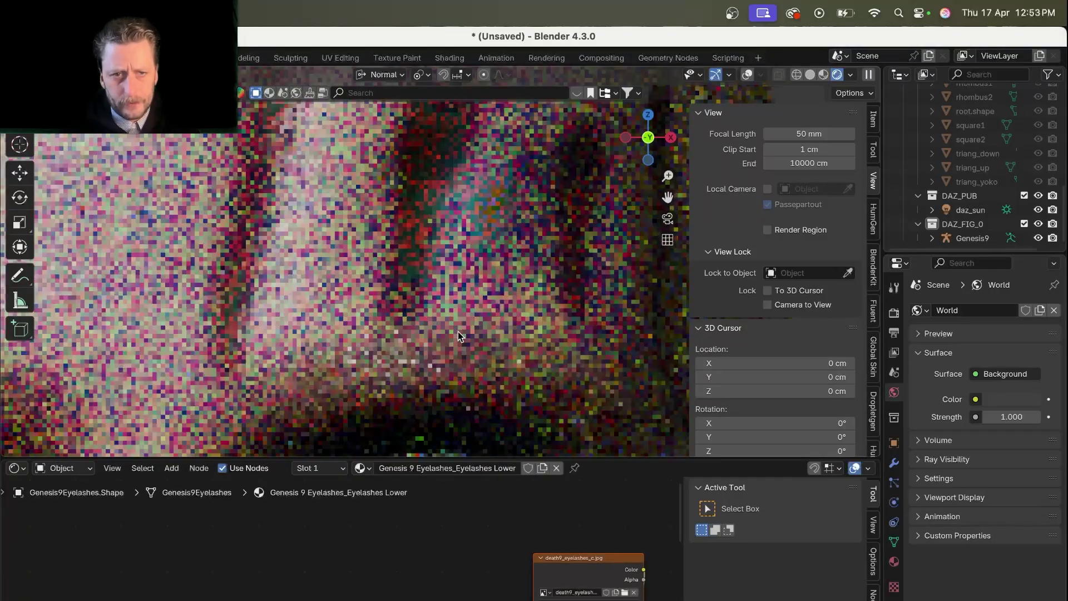
left_click(809, 76)
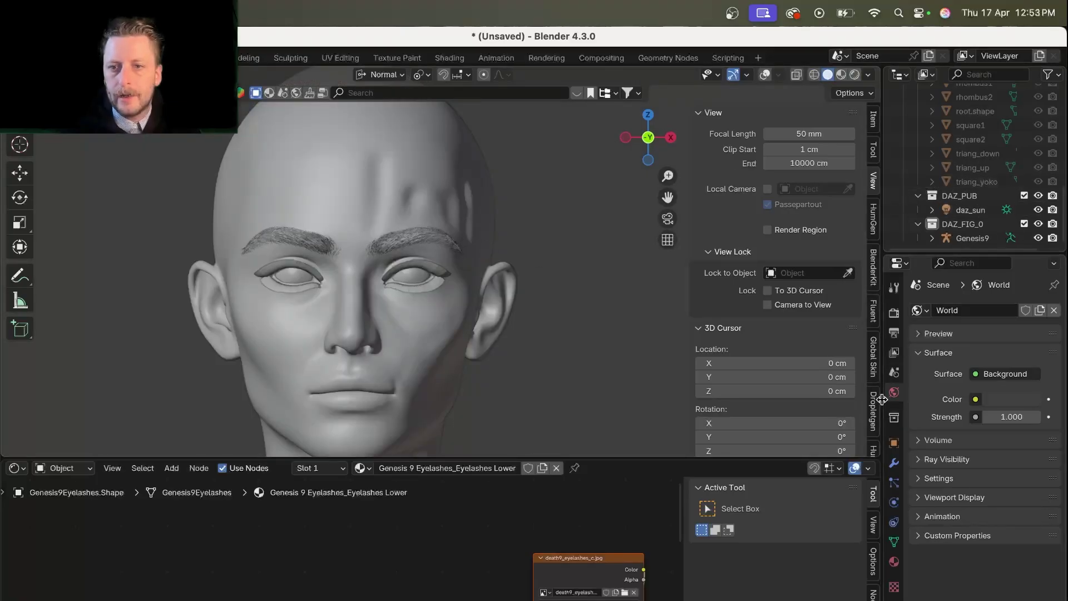
Import the Genesis figure again with Daz To Blender as a second figure in the scene
scroll(874, 409, "down", 5)
left_click(874, 434)
left_click(874, 384)
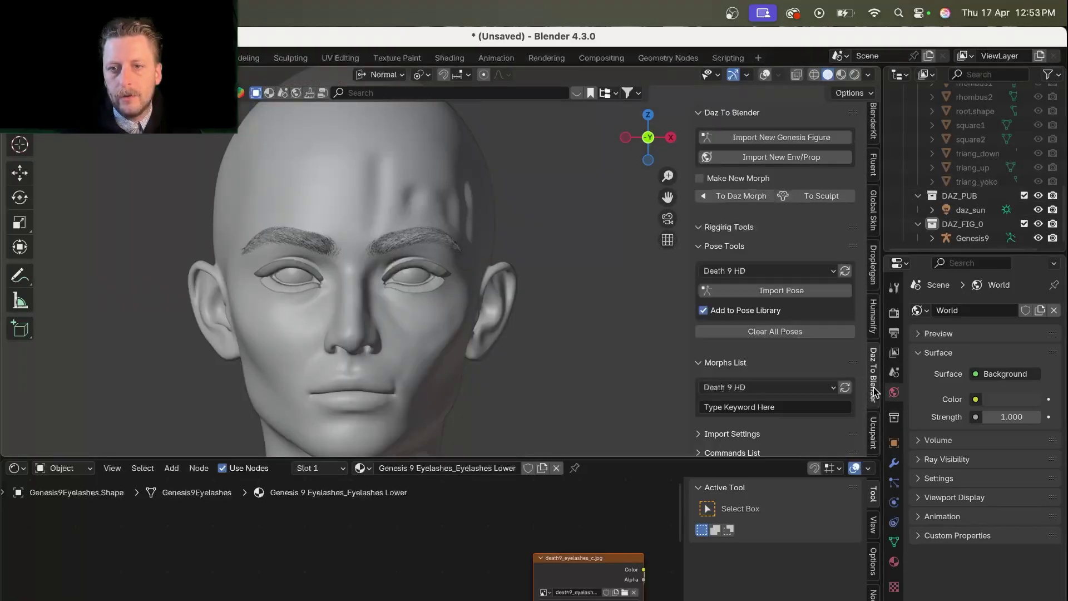
left_click(785, 138)
left_click(734, 137)
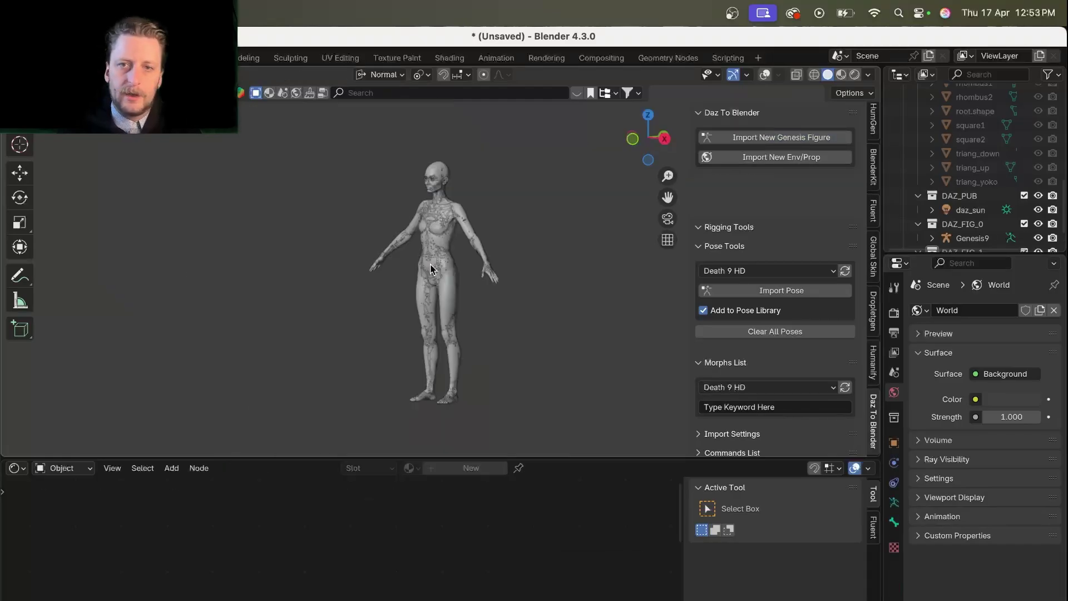
Show the viewport overlays in side view and put the second figure's armature into Pose Mode
key("KP_3")
scroll(455, 223, "up", 10)
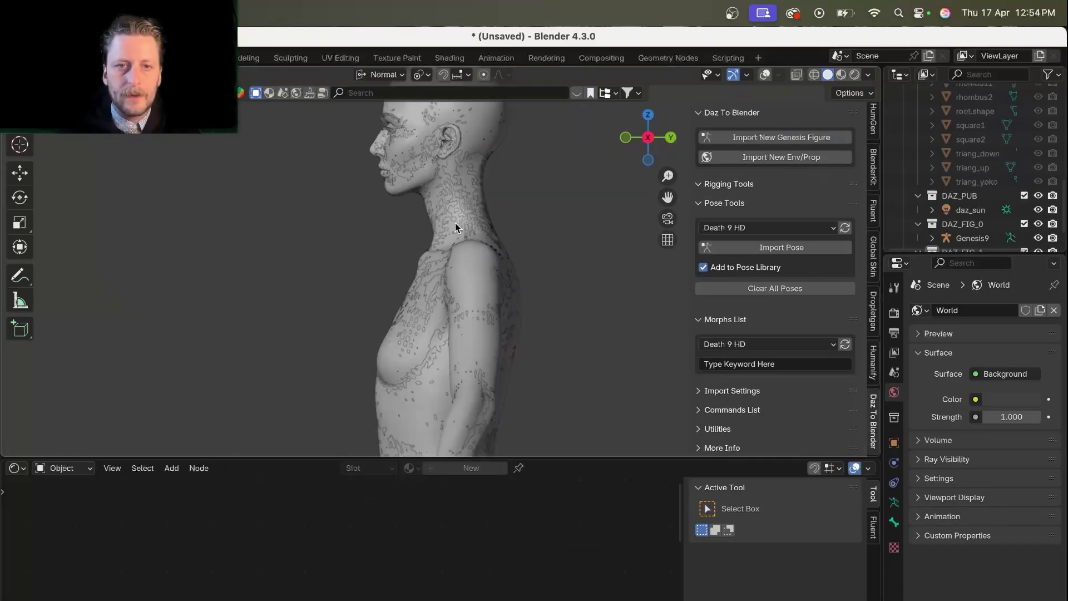
left_click(765, 74)
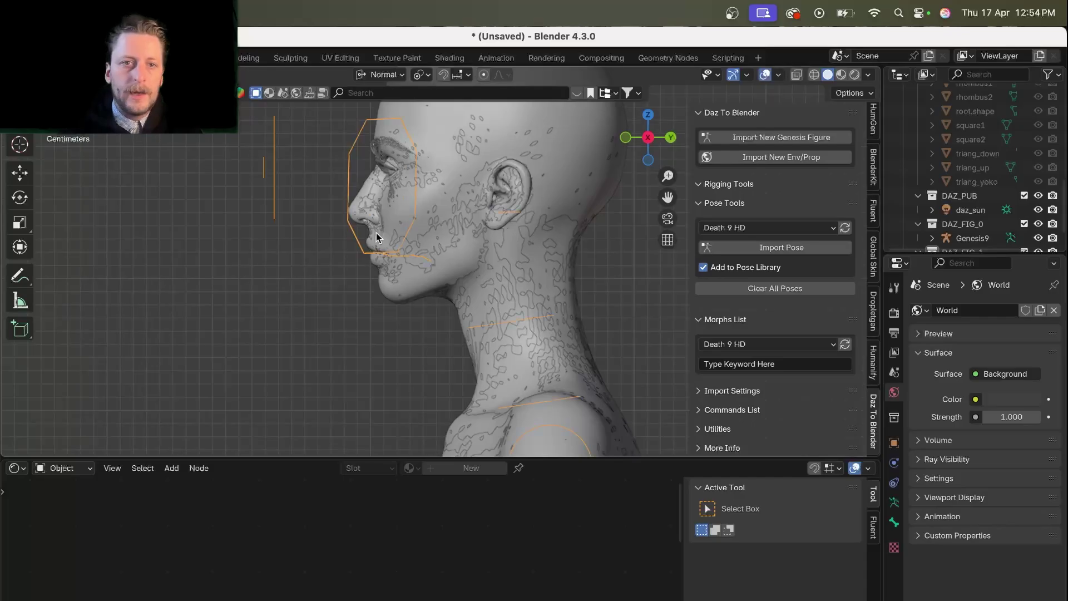
left_click(369, 244)
key("ctrl+Tab")
left_click(339, 259)
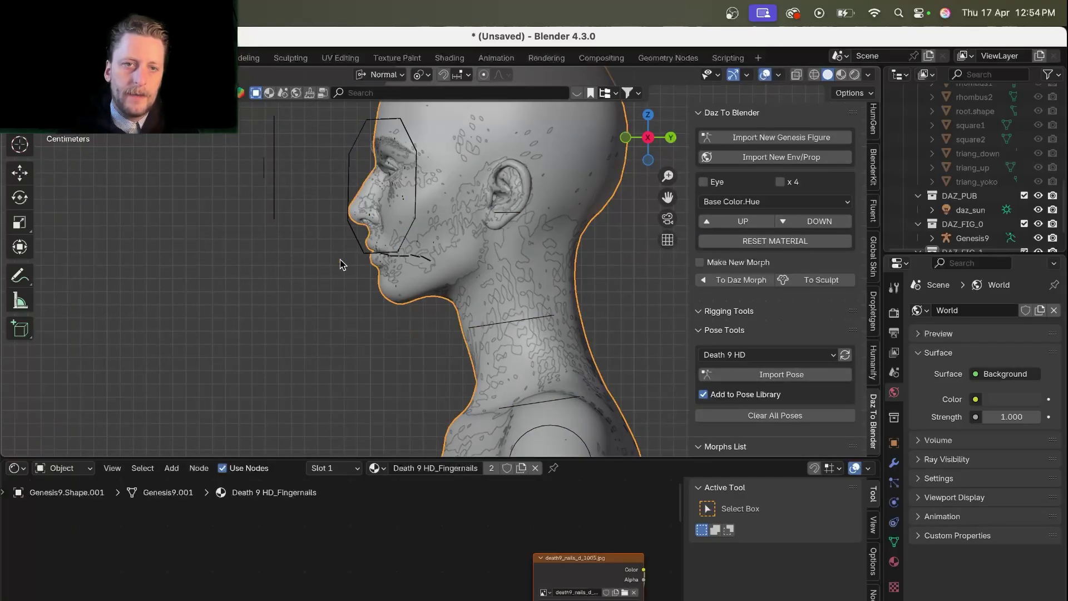
left_click(352, 250)
key("ctrl+Tab")
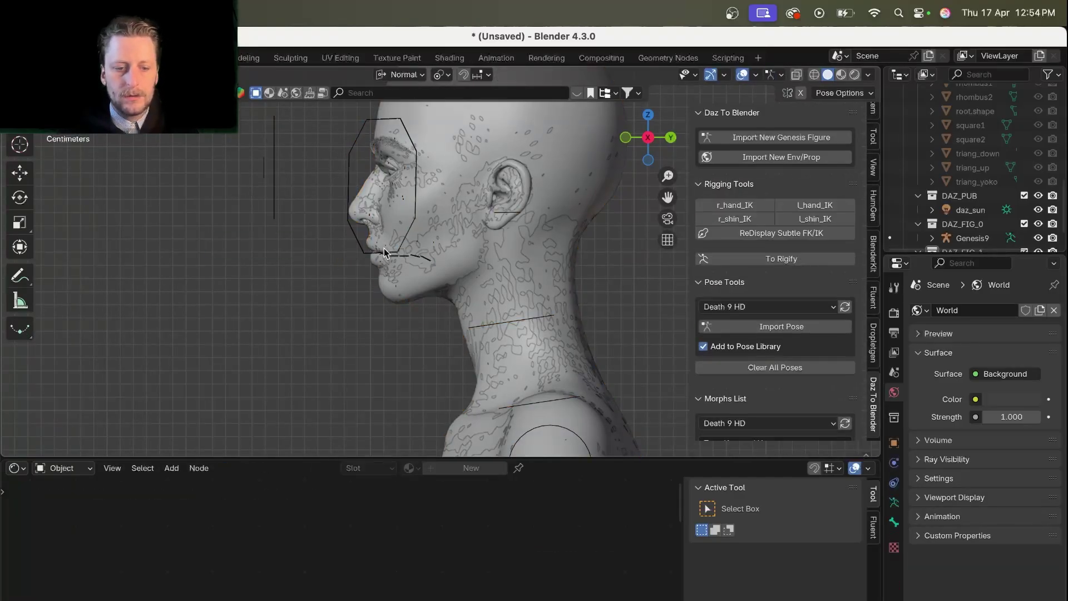
Select all bones of the second figure and move it up behind the scarred figure so a hand nears head height
key("a")
key("g")
left_click(592, 201)
scroll(591, 200, "up", 5, "shift")
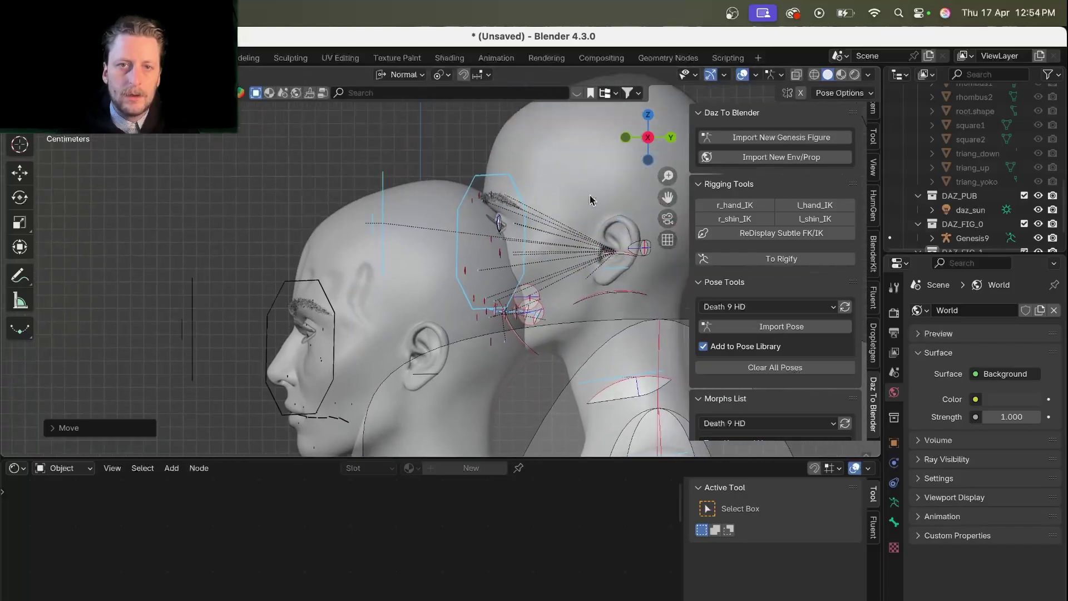
scroll(591, 200, "down", 6)
scroll(591, 200, "down", 3, "shift")
key("g")
left_click(470, 198)
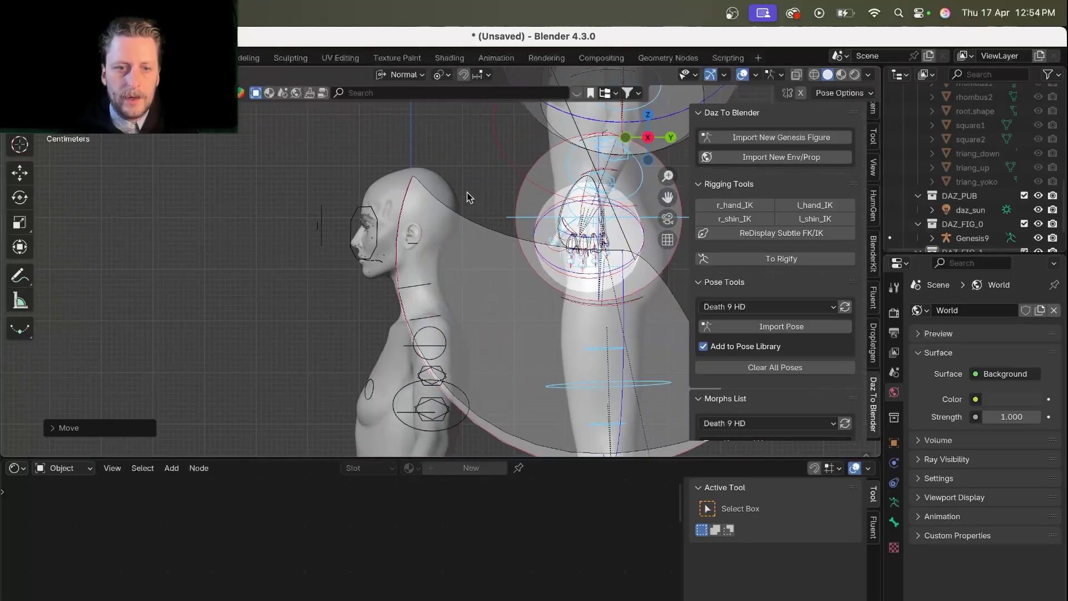
Rotate the raised figure in top view and move it so one hand reaches over the scarred head
key("KP_1")
middle_click_drag(579, 186, 369, 249)
key("r")
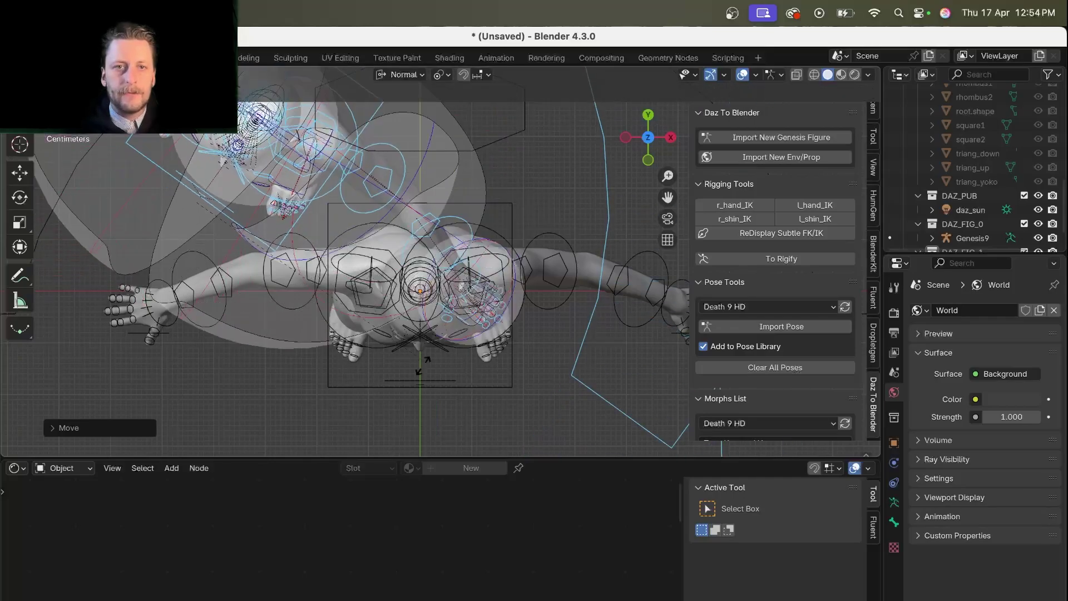
left_click(249, 416)
key("g")
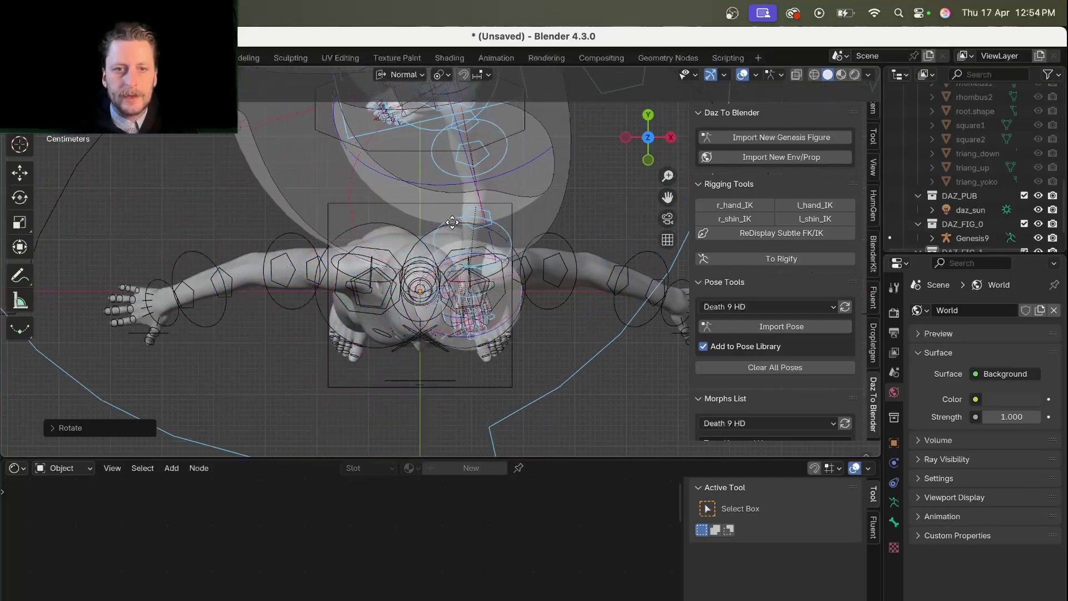
left_click(456, 223)
Move the raised figure back in side view so its fingers lie against the top of the forehead
scroll(456, 223, "down", 10)
middle_click_drag(455, 223, 409, 133)
key("KP_3")
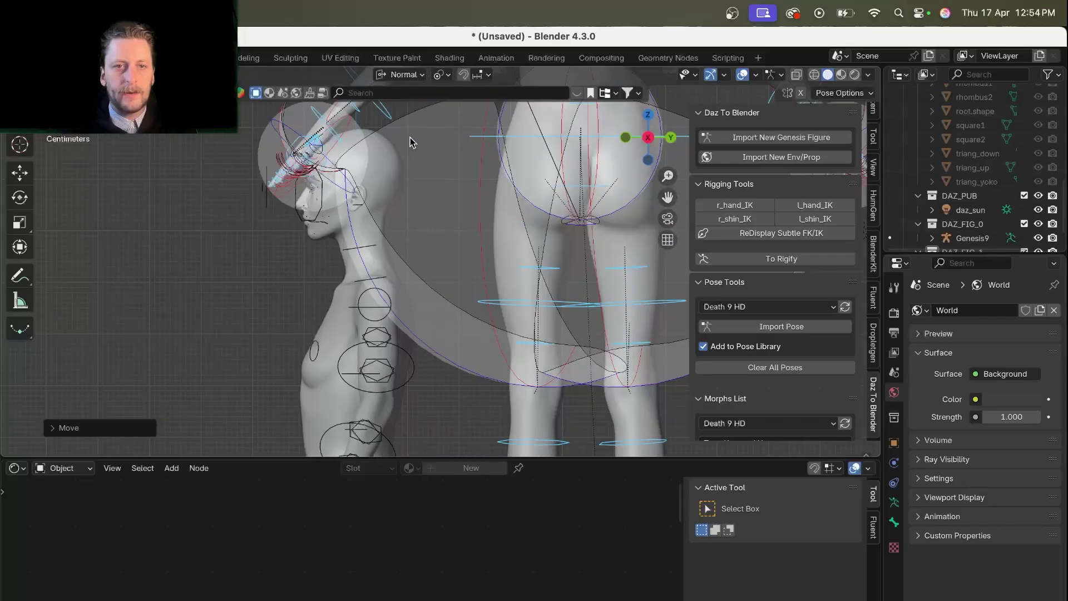
scroll(410, 138, "up", 3, "shift")
scroll(410, 137, "up", 8)
scroll(409, 138, "down", 4)
scroll(410, 138, "down", 3, "shift")
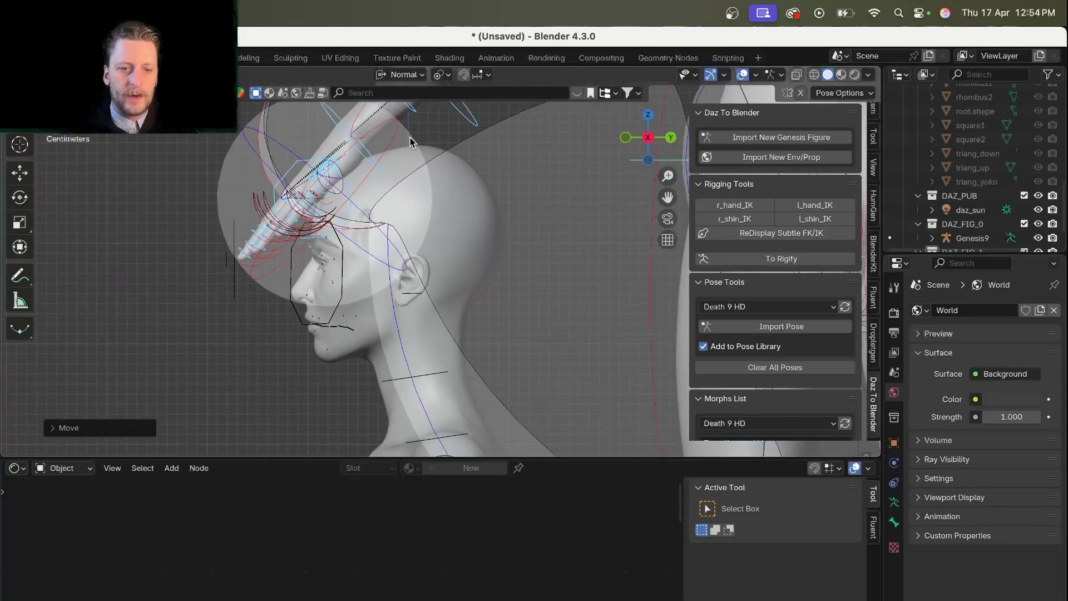
key("g")
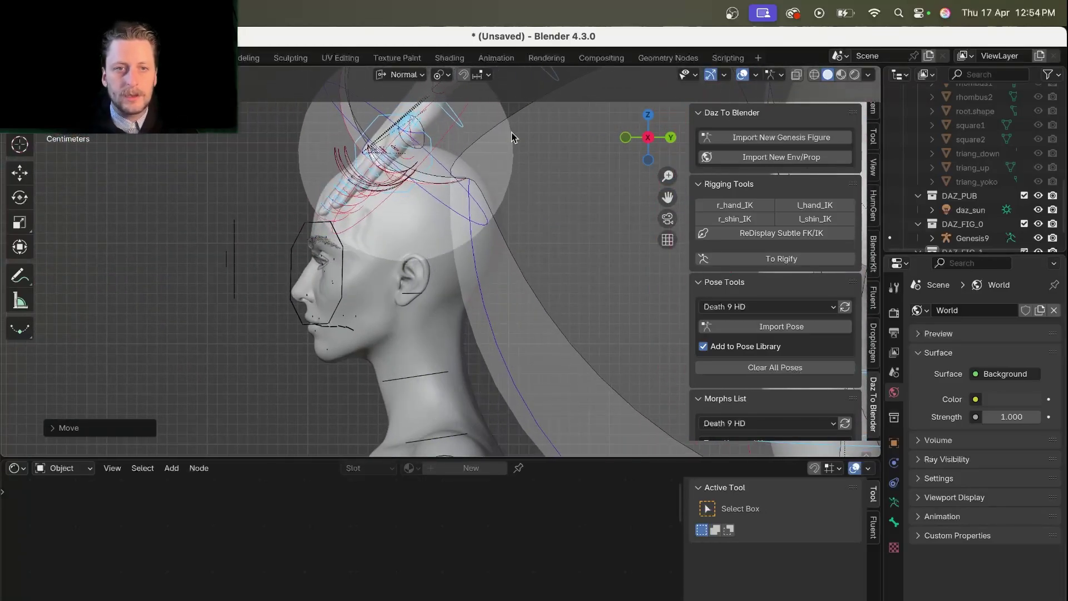
left_click(513, 136)
Bend the little finger of the hand on the head down toward the scalp
key("KP_1")
scroll(512, 137, "up", 5)
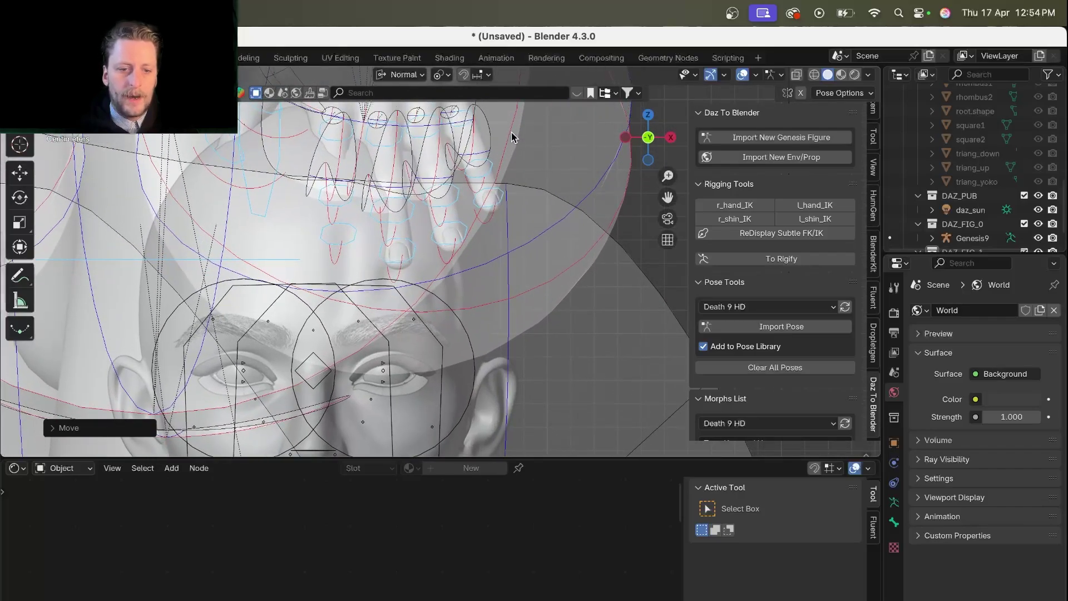
middle_click_drag(465, 175, 424, 192)
middle_click_drag(317, 197, 356, 225)
left_click(356, 225)
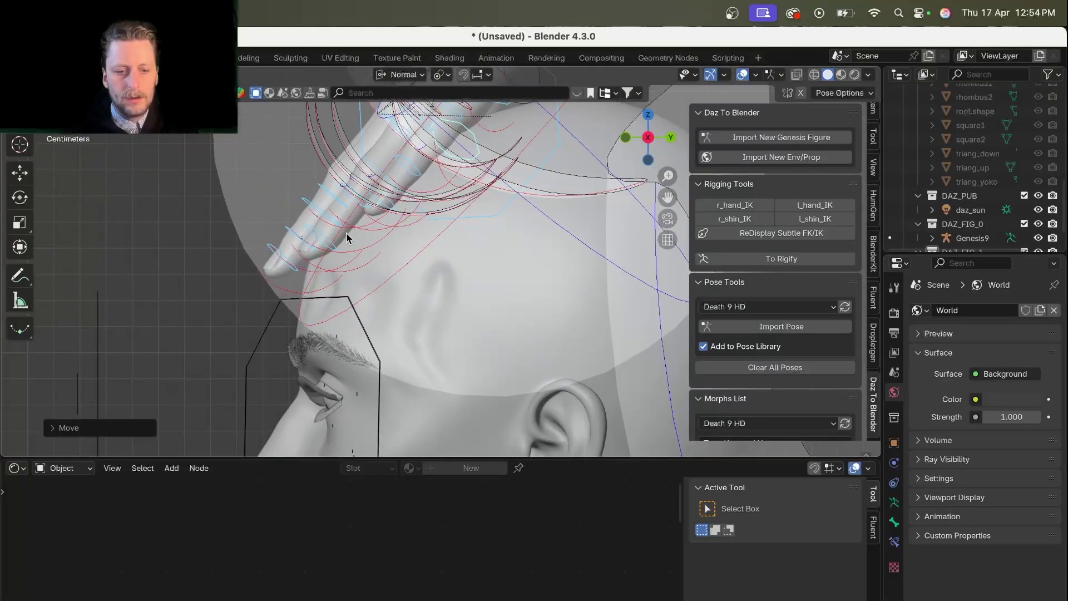
left_click(397, 164)
middle_click_drag(397, 165, 394, 169)
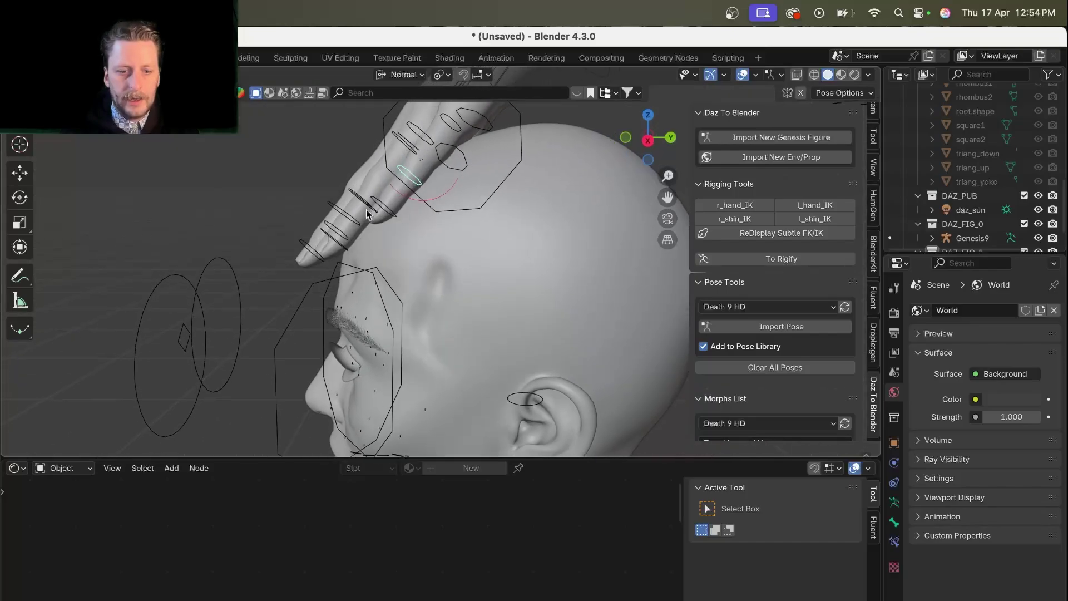
key("r")
left_click(433, 260)
Bend the ring finger down toward the forehead and adjust the angle of its tip
left_click(365, 204)
key("r")
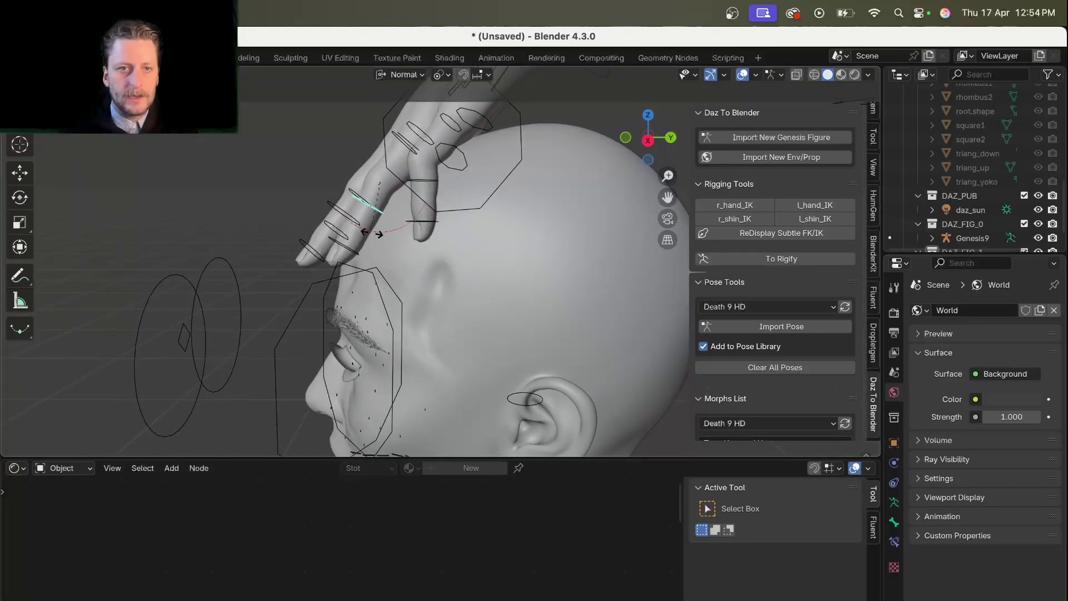
left_click(397, 238)
left_click(385, 255)
key("r")
left_click(404, 254)
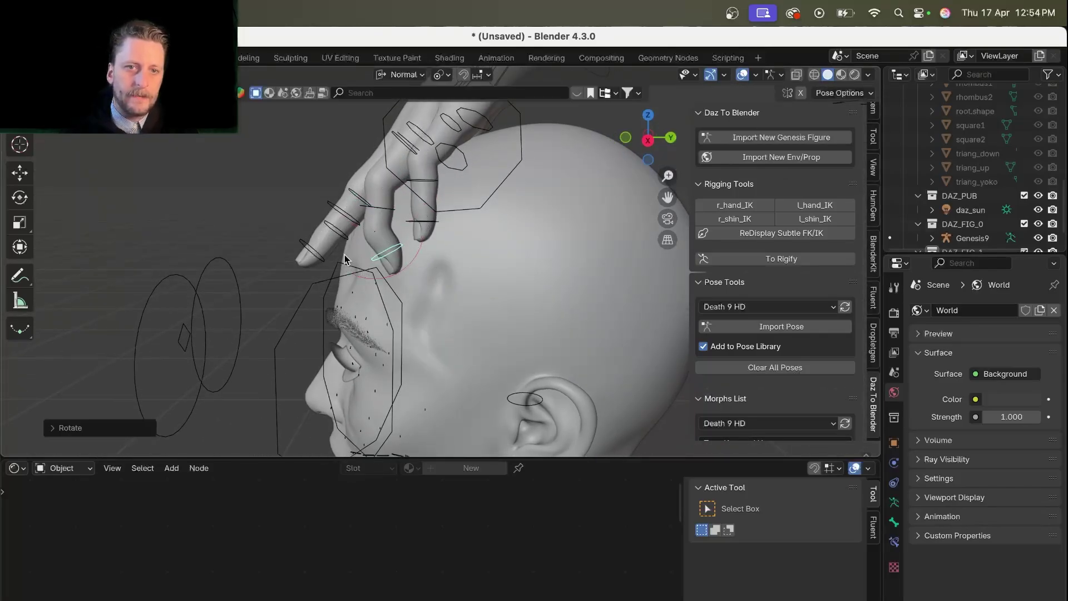
Bend the middle finger so its tip presses into the forehead above the eyebrow
middle_click_drag(345, 256, 403, 246)
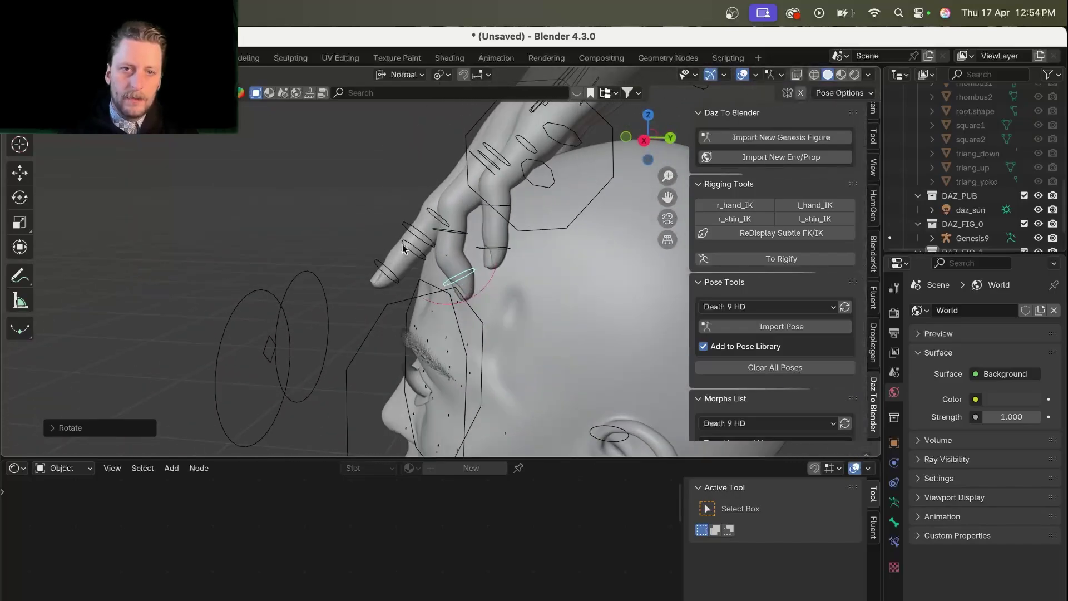
left_click(420, 228)
left_click_drag(410, 253, 443, 272)
left_click(425, 287)
key("r")
left_click(429, 286)
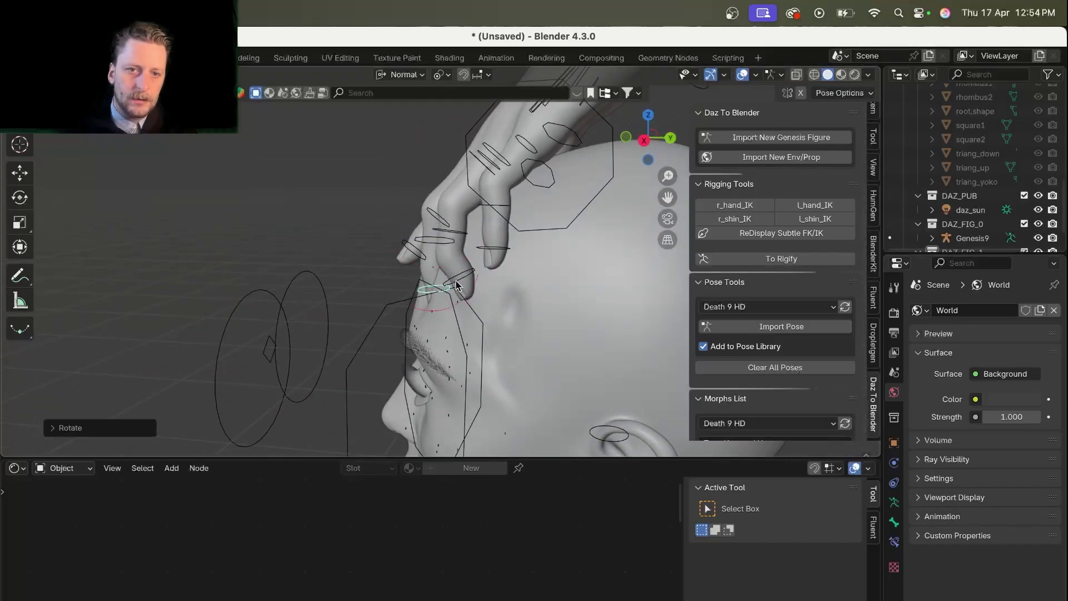
Rotate the tip joints of the ring and little fingers further toward the scalp
left_click(459, 276)
key("r")
left_click(471, 273)
left_click(502, 244)
key("r")
left_click(513, 242)
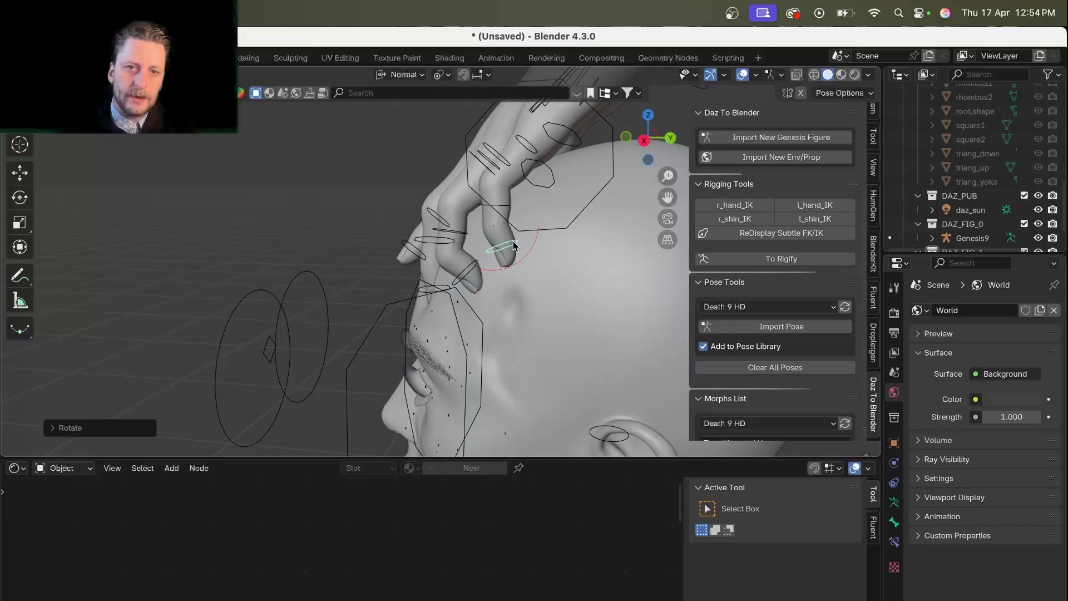
Leave Pose Mode, put the scarred head into Sculpt Mode and carve dents in the forehead around the fingertips
key("KP_1")
scroll(511, 241, "up", 3)
scroll(511, 242, "up", 2)
left_click(429, 226)
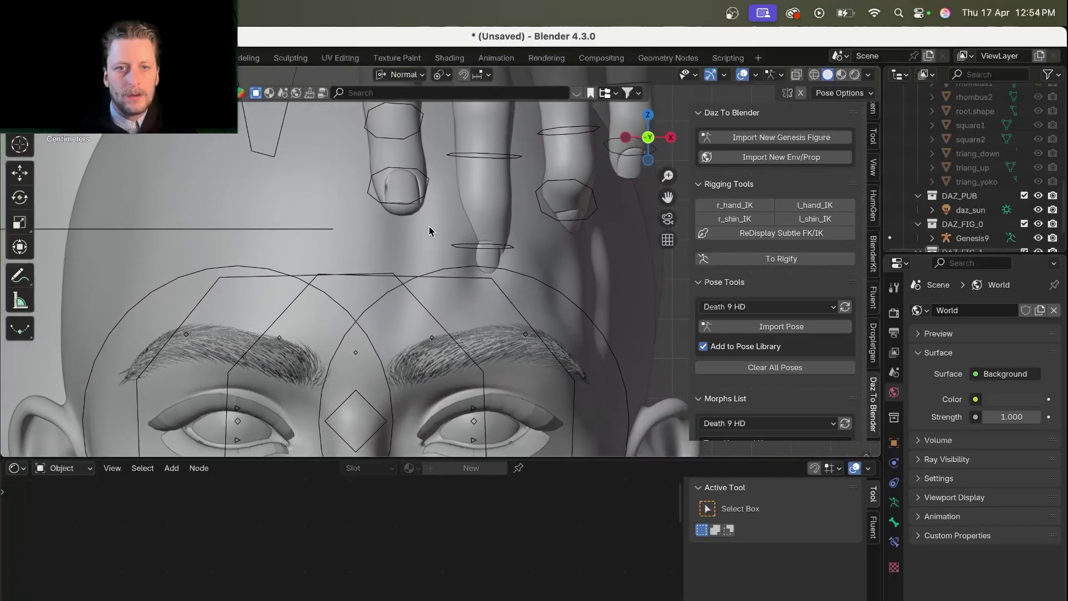
key("ctrl+Tab")
left_click(435, 241)
key("ctrl+Tab")
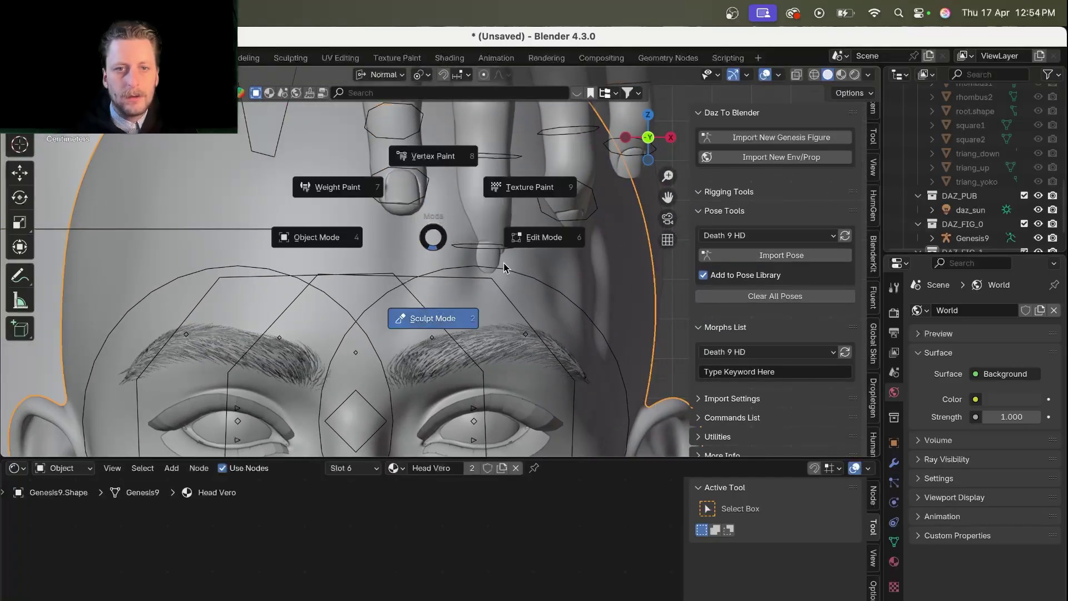
left_click(504, 267)
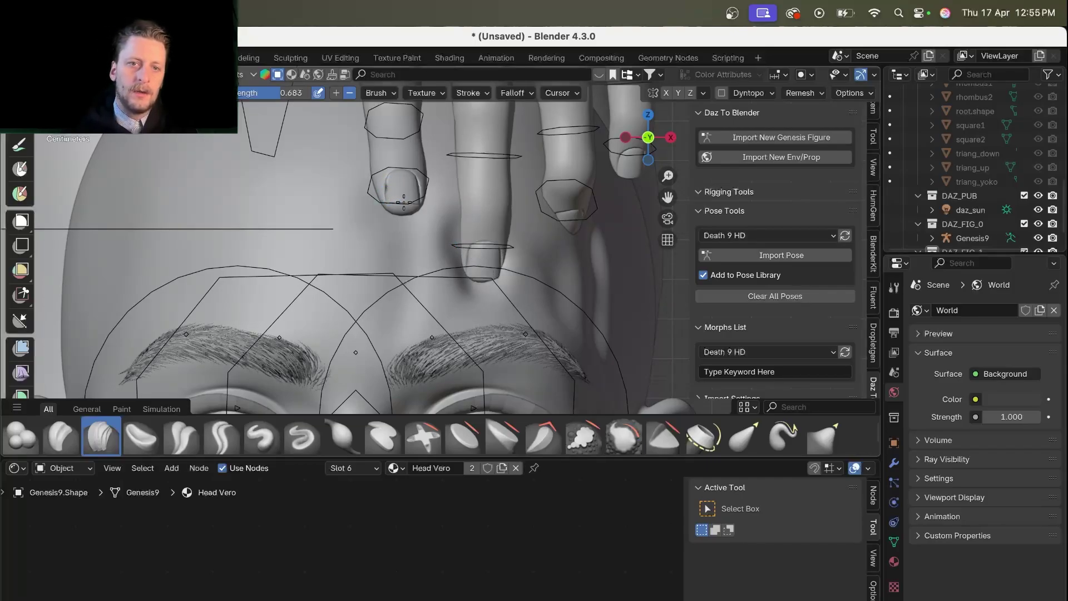
Check how the fingertips sit against the dented forehead and return to Object Mode
scroll(411, 213, "down", 5, "shift")
scroll(412, 213, "up", 3, "shift")
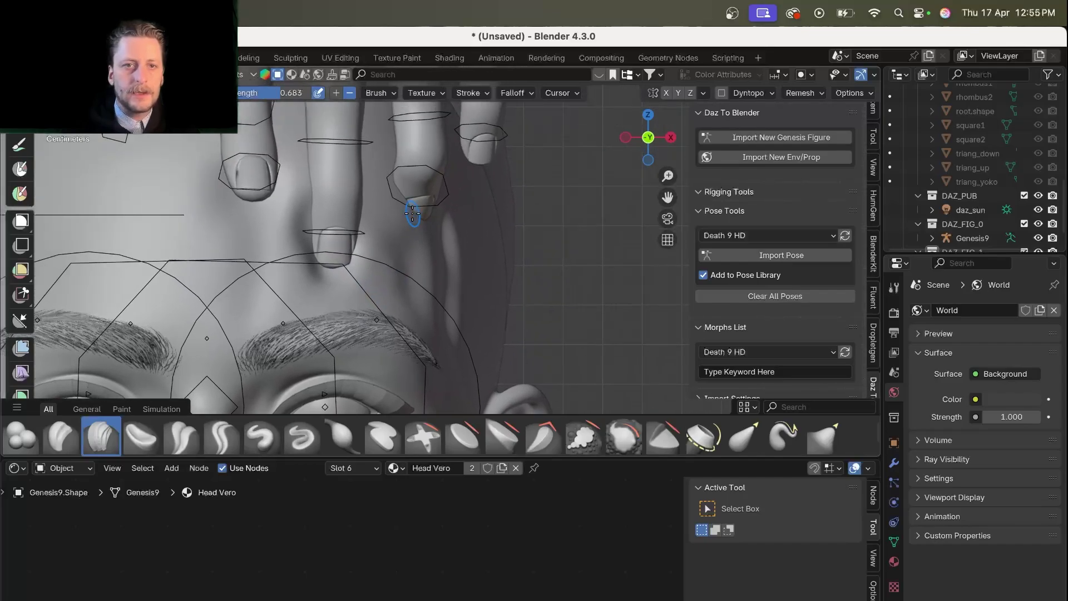
scroll(420, 205, "down", 3, "shift")
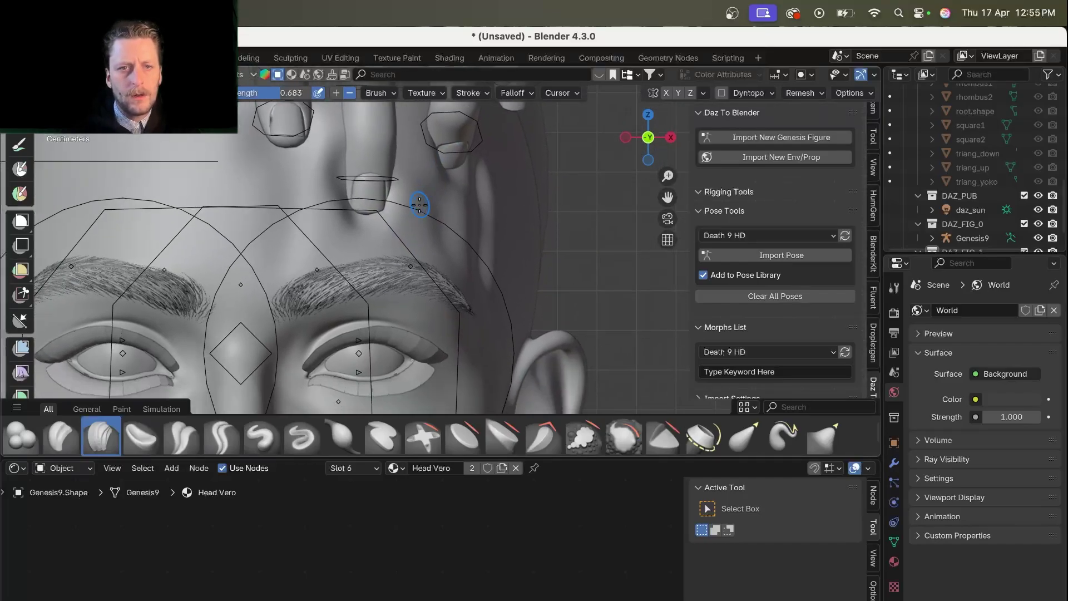
scroll(421, 203, "down", 3)
key("ctrl+Tab")
left_click(300, 258)
Delete the second figure's body vertices in Edit Mode, keeping only the arm and hand that touch the forehead
scroll(493, 305, "down", 5)
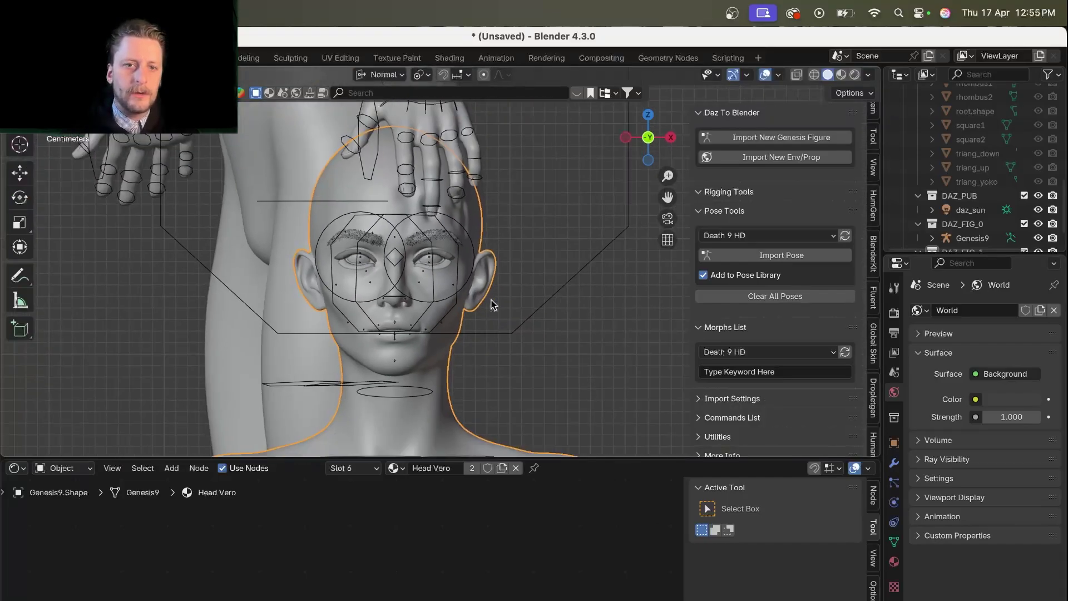
scroll(494, 305, "up", 3)
scroll(494, 305, "down", 2)
scroll(494, 305, "up", 4, "shift")
scroll(493, 305, "down", 3)
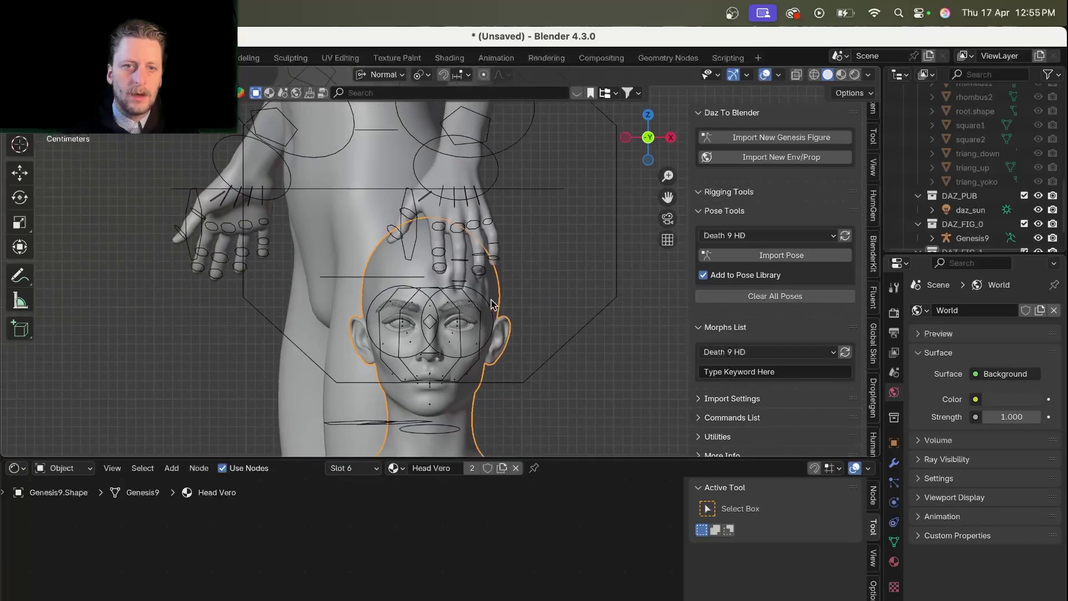
scroll(493, 305, "up", 2, "shift")
left_click(387, 216)
key("Tab")
scroll(393, 214, "up", 2, "shift")
key("KP_3")
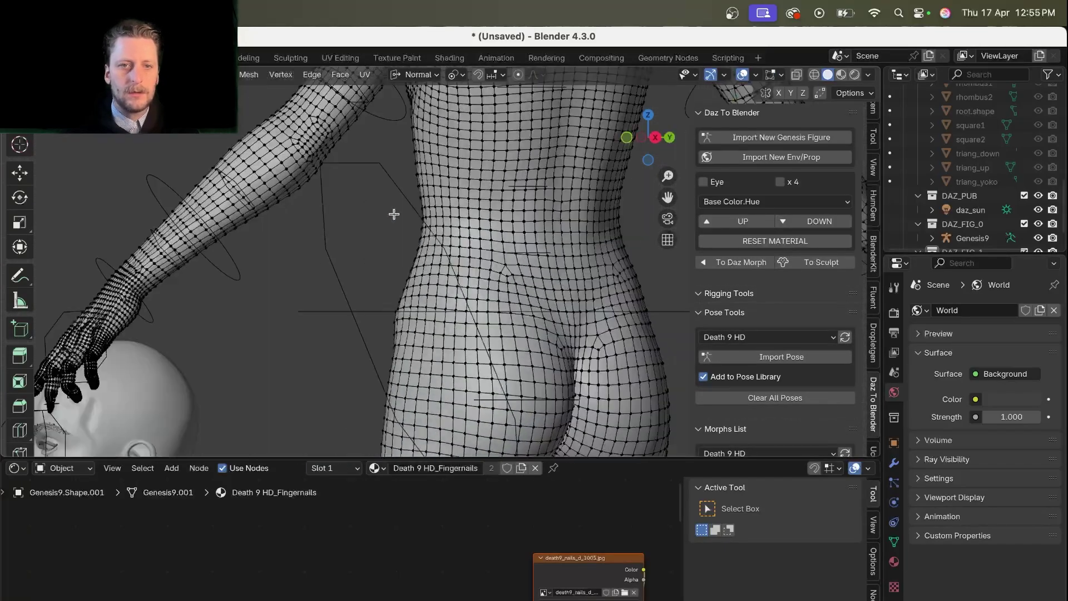
scroll(394, 214, "down", 8)
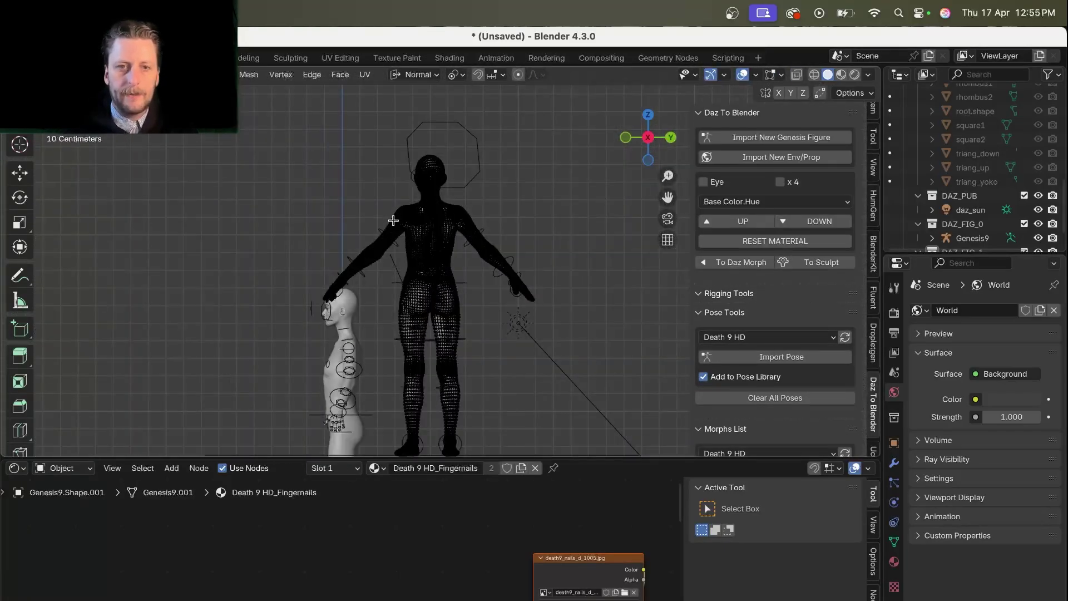
left_click_drag(383, 120, 634, 455)
key("x")
left_click(520, 339)
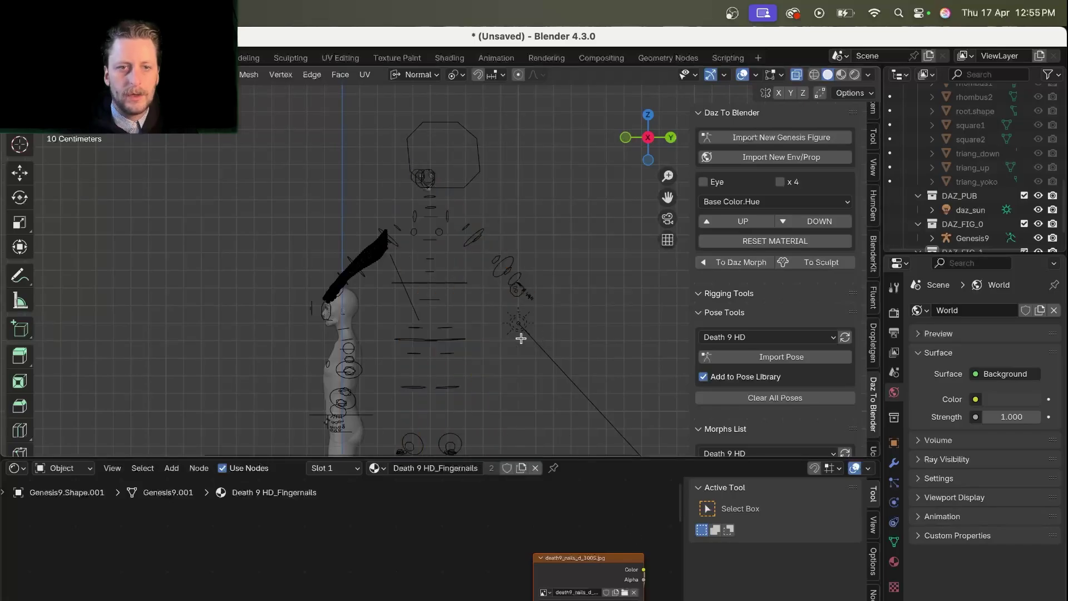
Return to Object Mode, add a camera and align it to the front view of the head and upper body
key("KP_1")
scroll(521, 338, "up", 5)
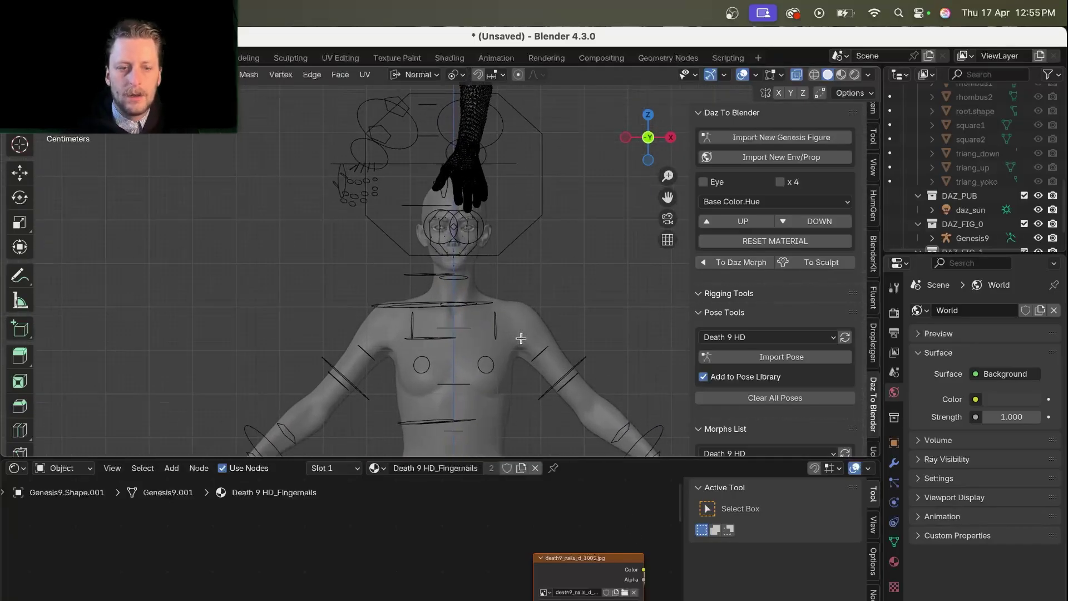
key("Tab")
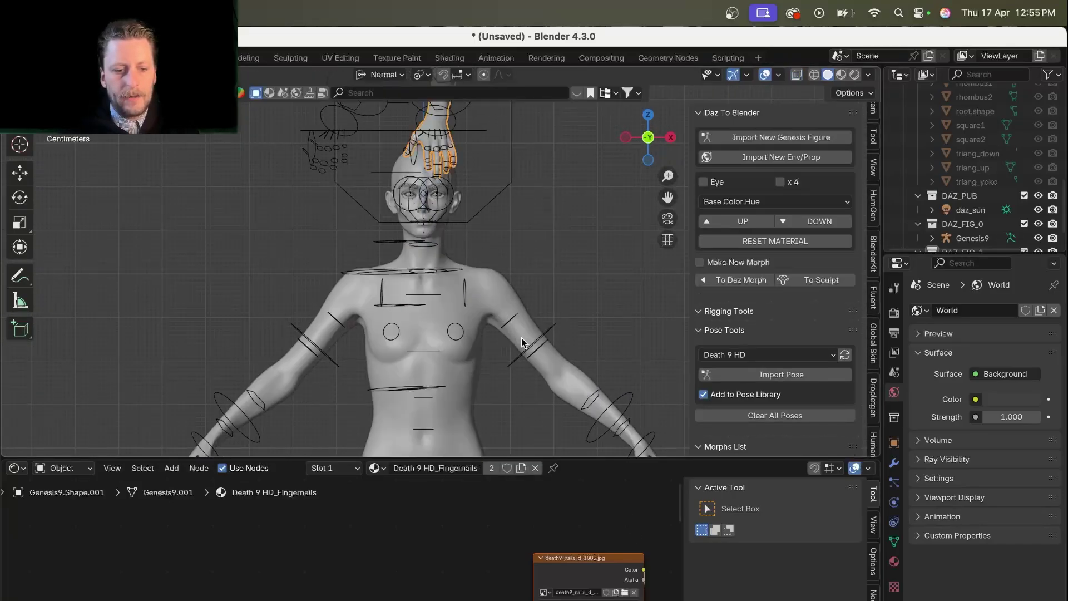
key("shift+a")
type("ca")
key("Return")
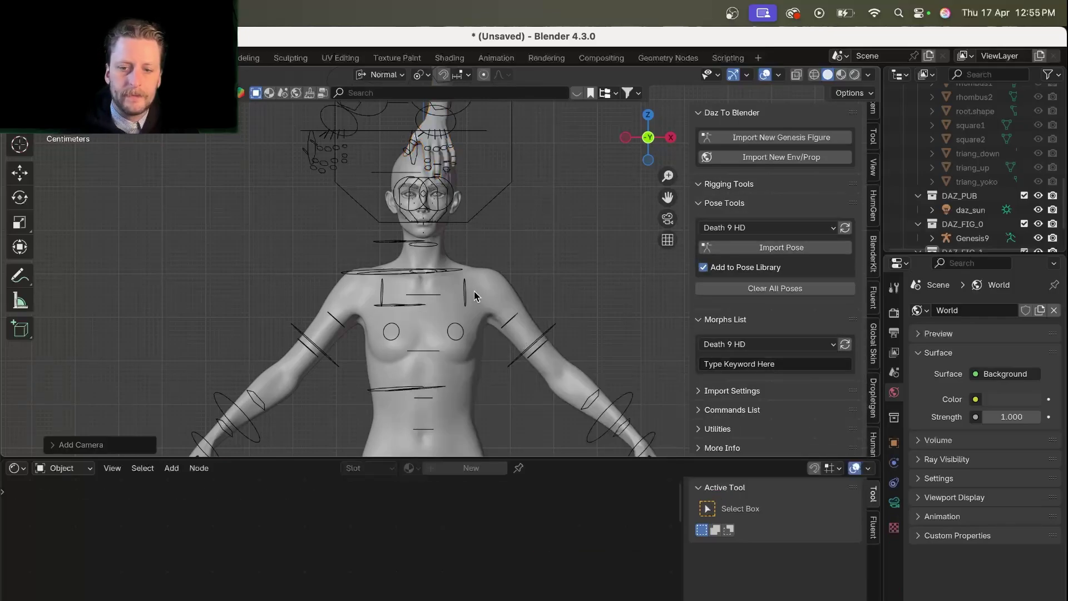
key("ctrl+alt+KP_0")
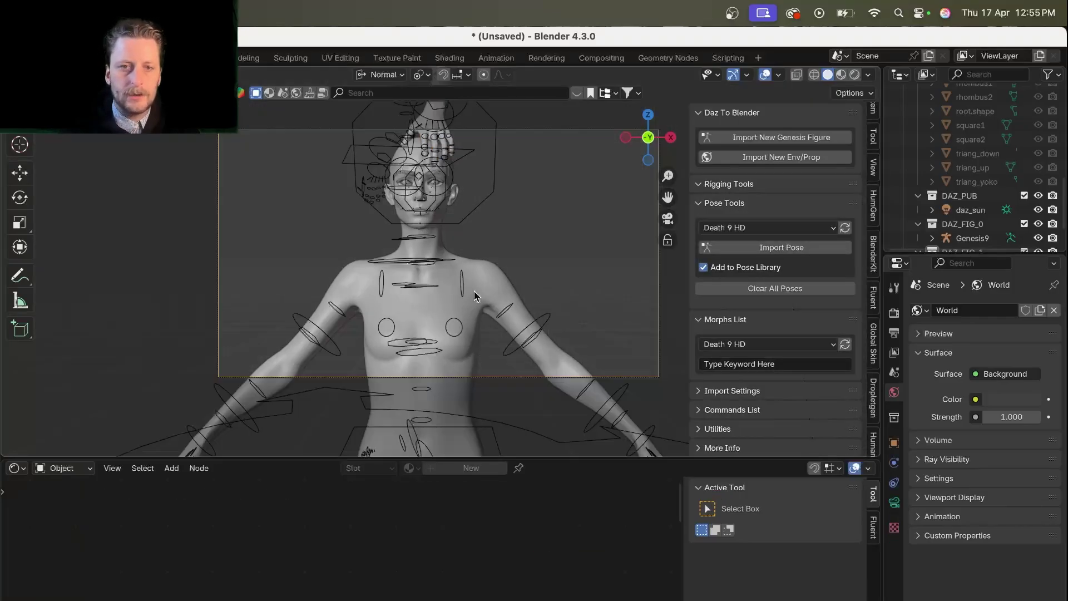
Set the new camera's focal length to 226 mm, lock the camera to the view and reframe it on the face
left_click(894, 502)
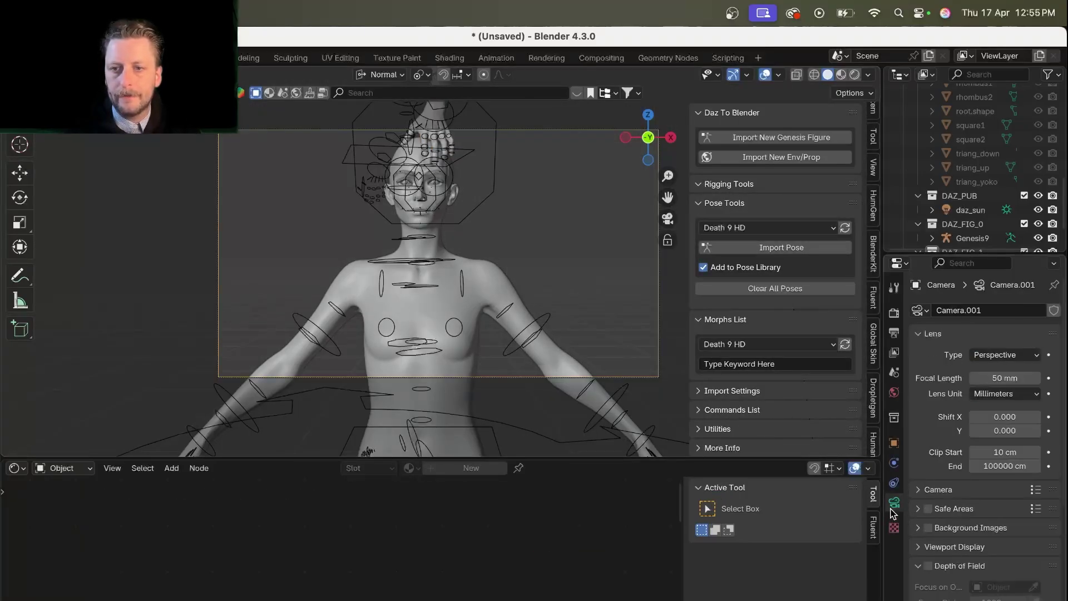
mouse_move(1005, 377)
left_mouse_down()
mouse_move(1040, 378)
mouse_move(1009, 378)
left_mouse_up()
left_click(872, 166)
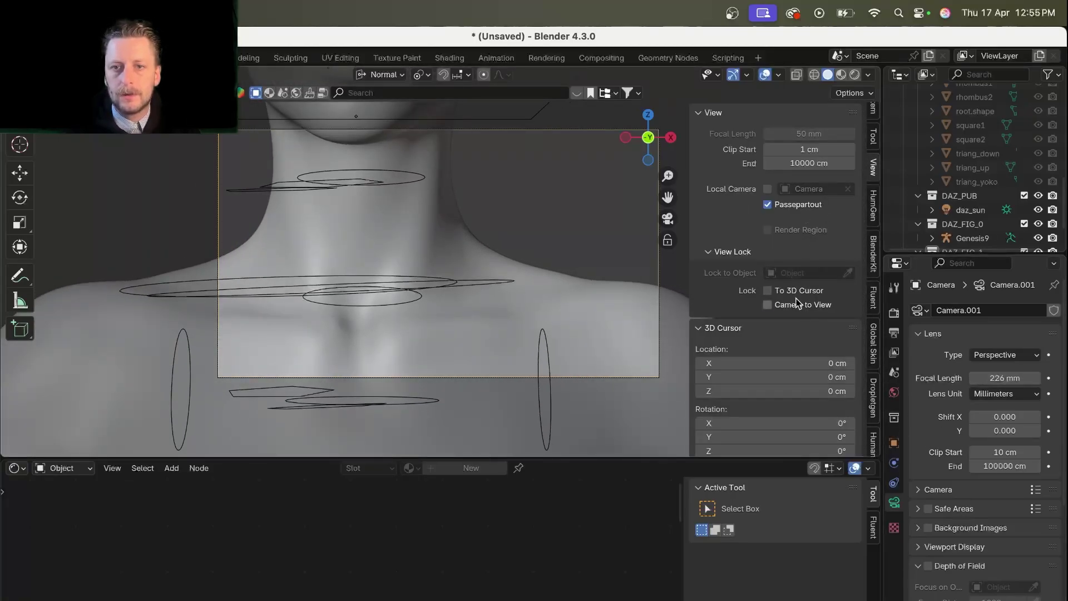
scroll(400, 241, "up", 10, "shift")
scroll(400, 241, "down", 3, "shift")
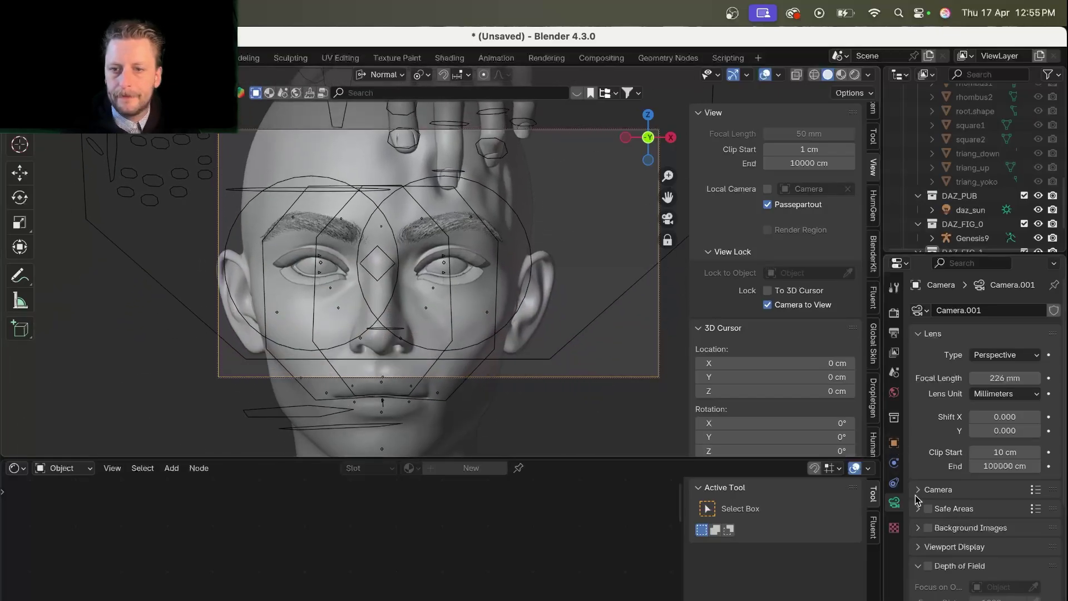
Set the render resolution to 3200 × 3200 px, frame the head and hand in the square, and unlock the camera from the view
left_click(895, 332)
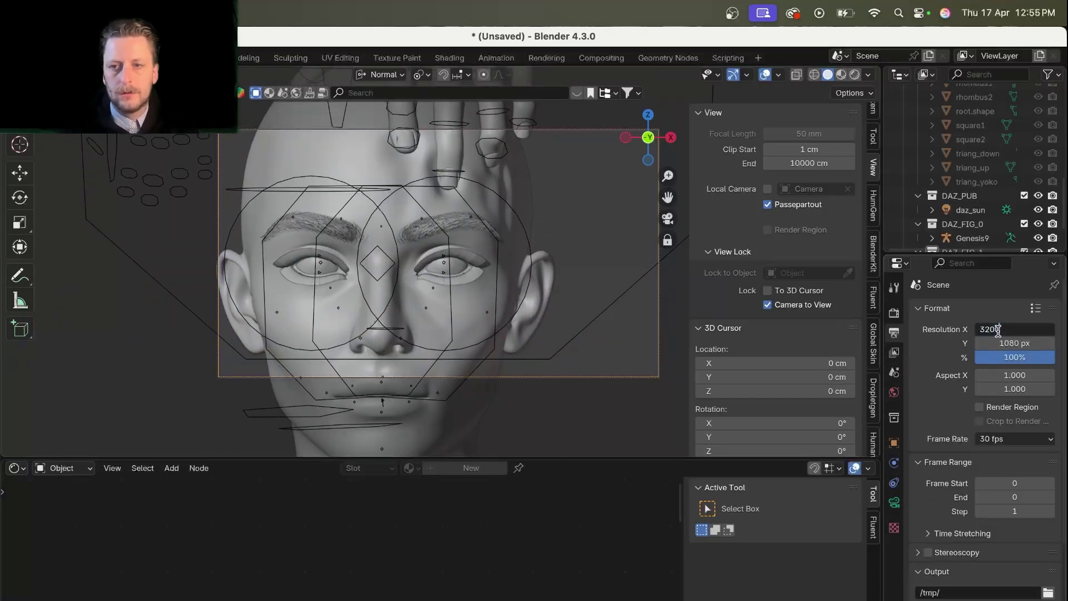
left_click(998, 331)
type("3200")
key("Tab")
type("3200")
key("Return")
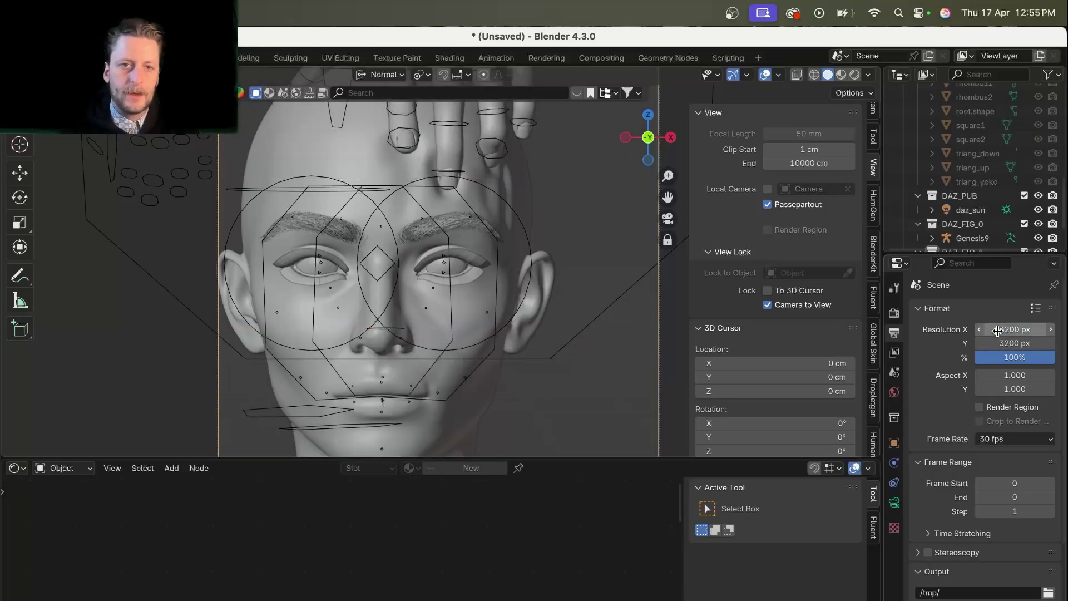
scroll(485, 315, "down", 1)
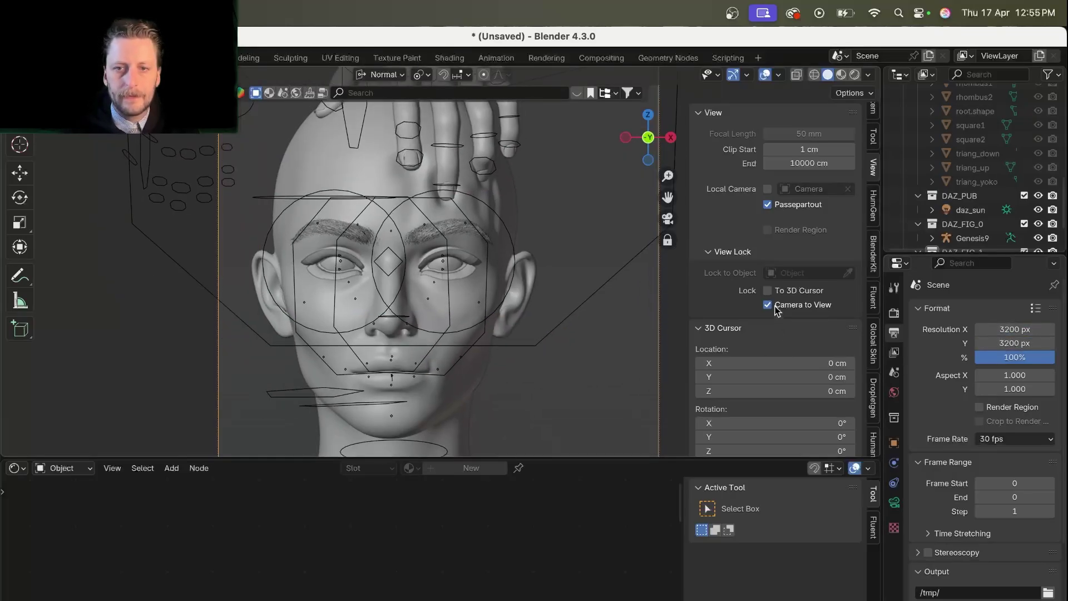
scroll(468, 291, "down", 4)
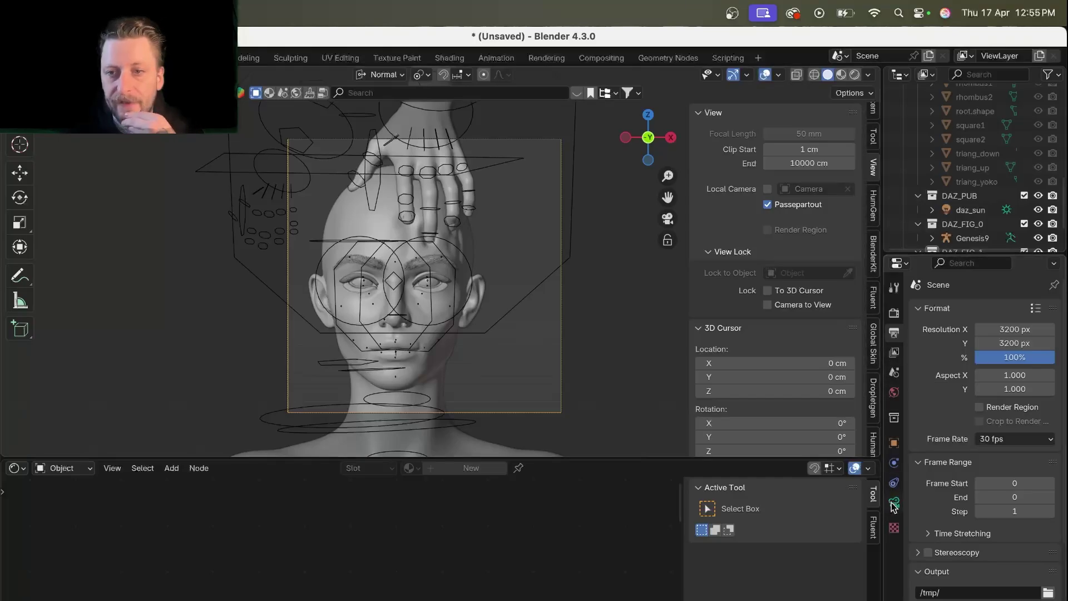
scroll(451, 311, "up", 2)
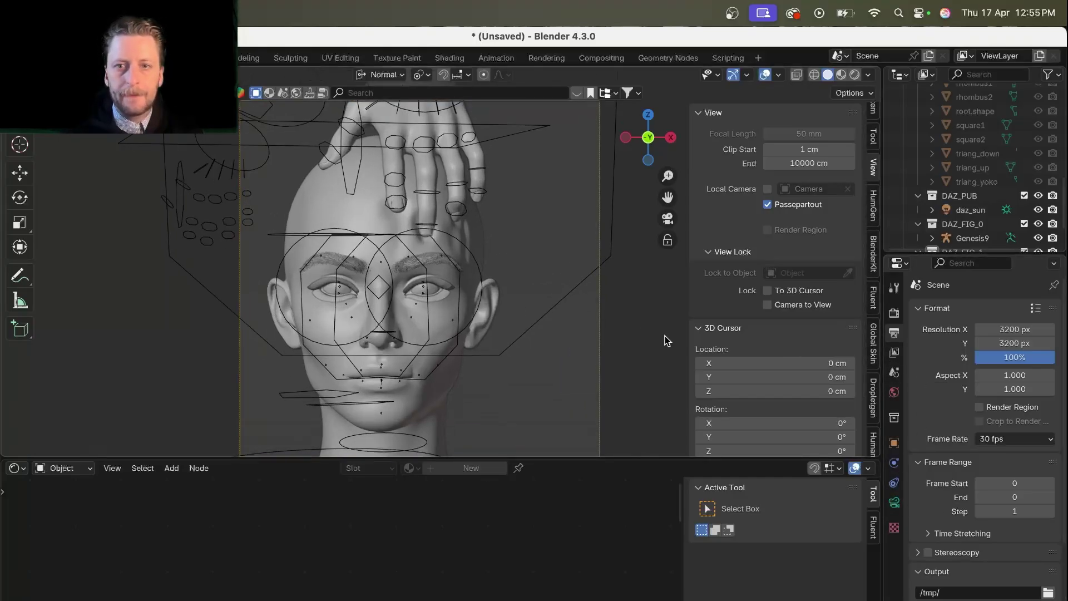
Set the world background strength to 0 and preview the head in rendered shading with the overlays hidden
left_click(894, 392)
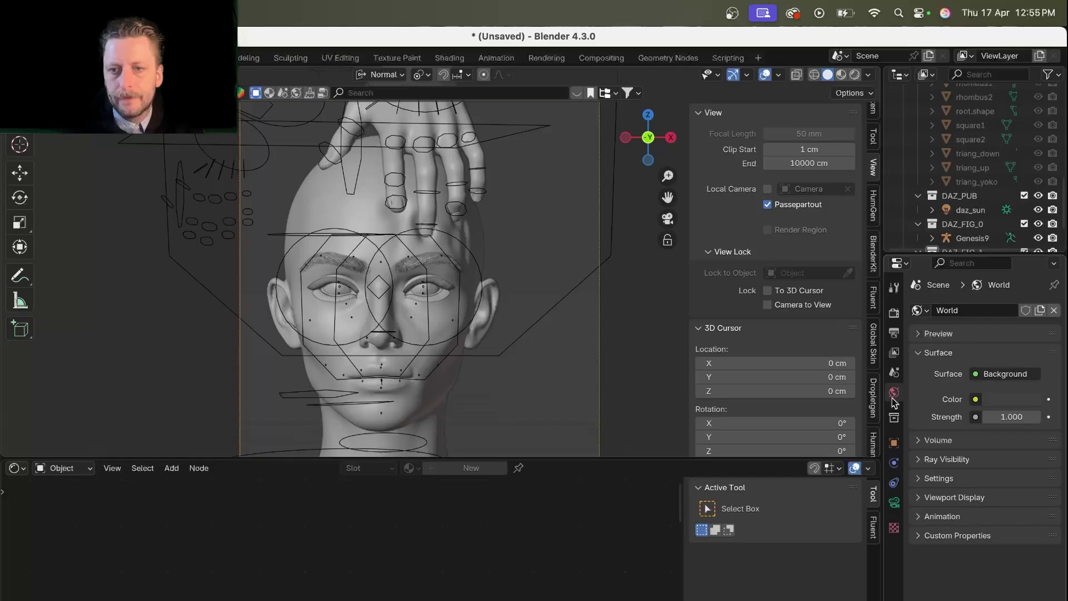
left_click_drag(1011, 418, 968, 418)
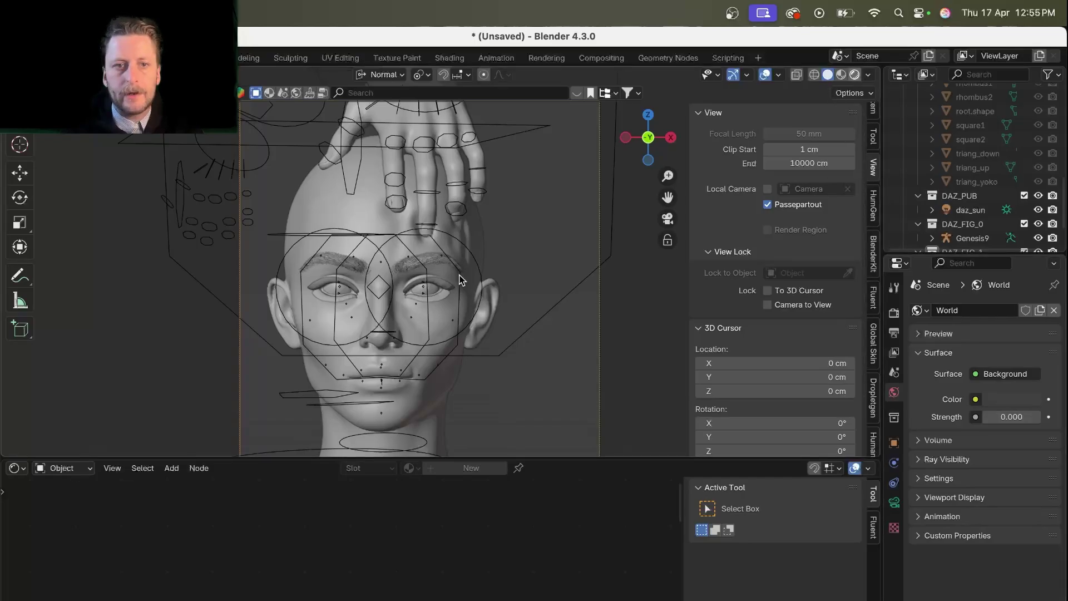
scroll(461, 280, "down", 1, "shift")
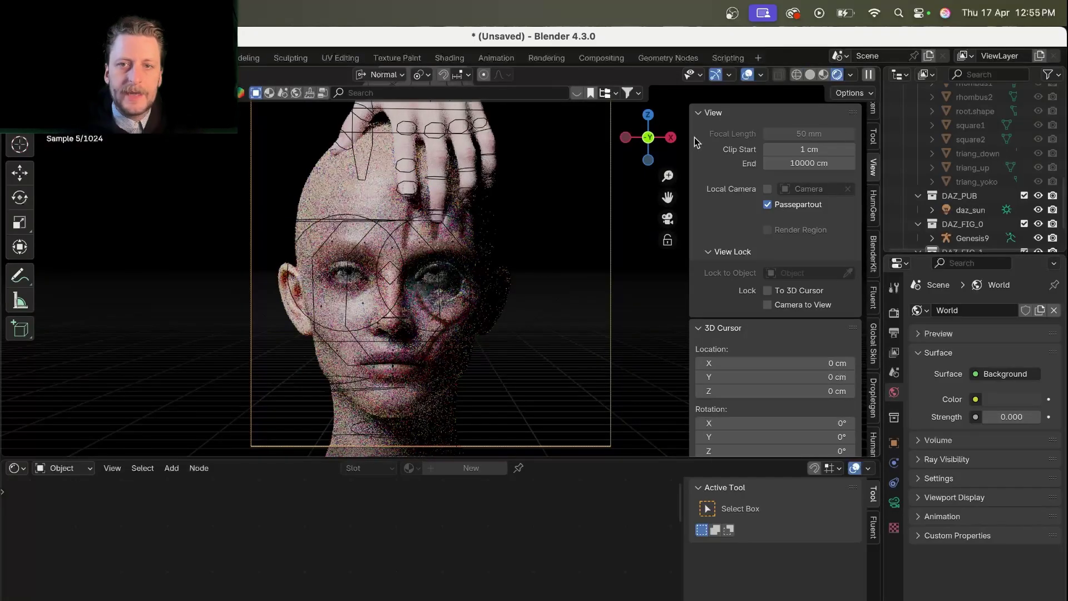
key("shift+alt+z")
left_click(979, 211)
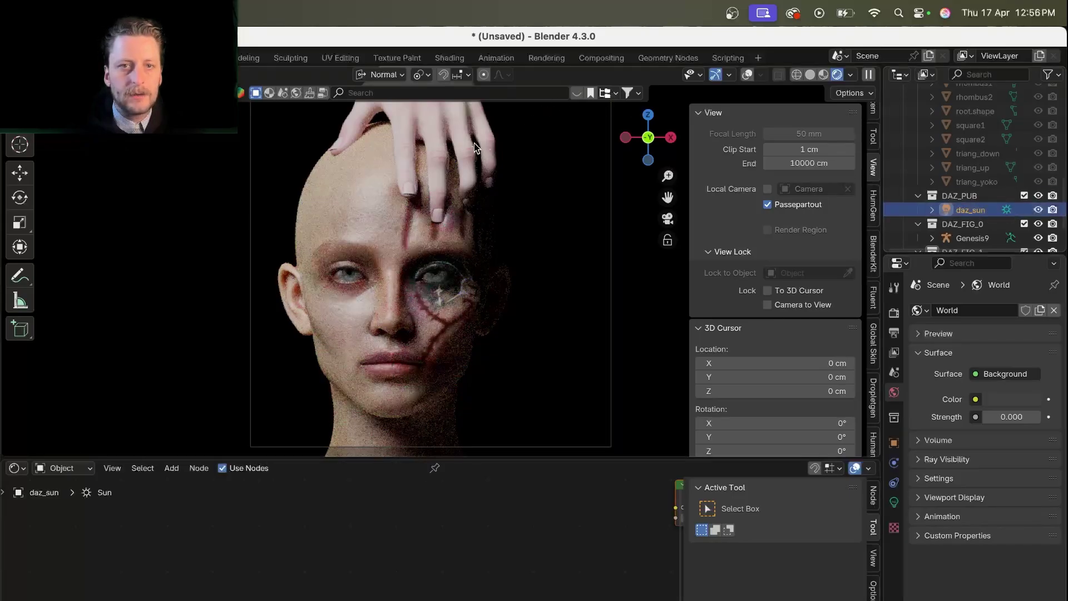
Apply the Humanify arms skin material to the second figure's hand
left_click(425, 118)
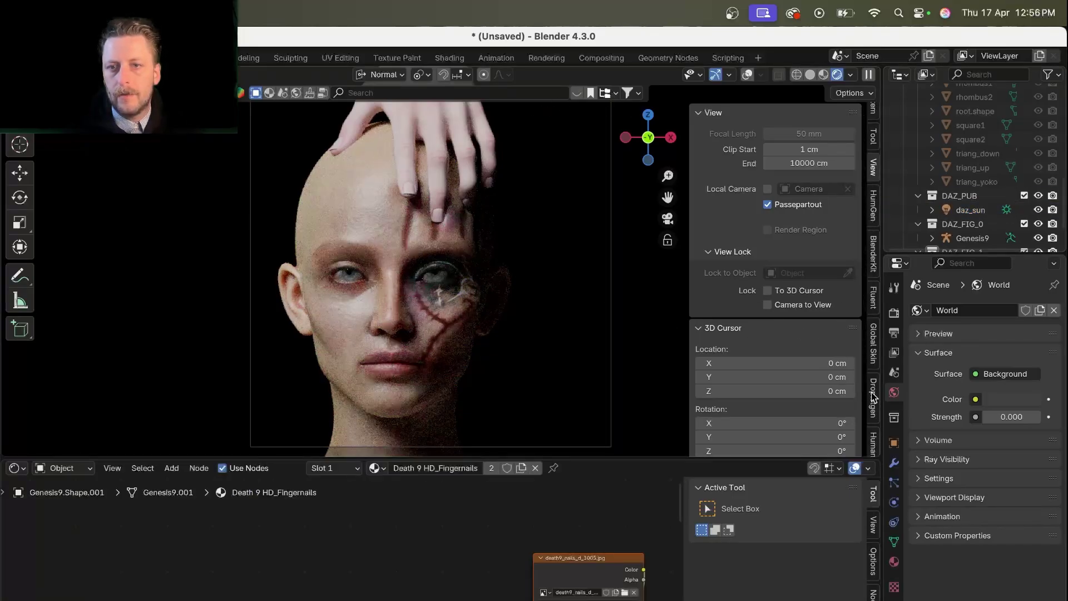
scroll(874, 403, "down", 5)
left_click(877, 316)
left_click(725, 151)
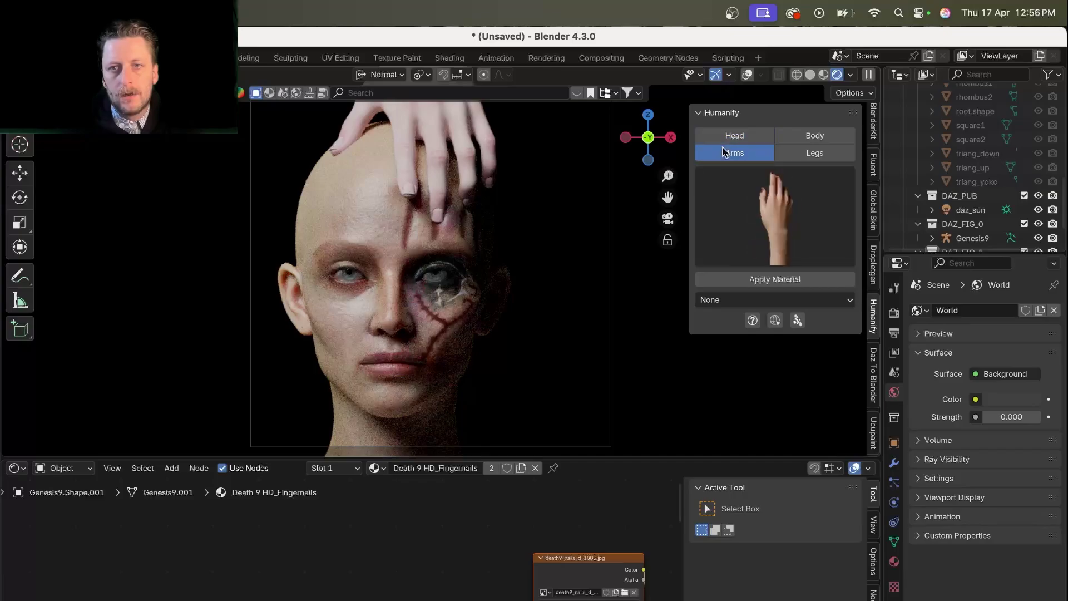
left_click(748, 278)
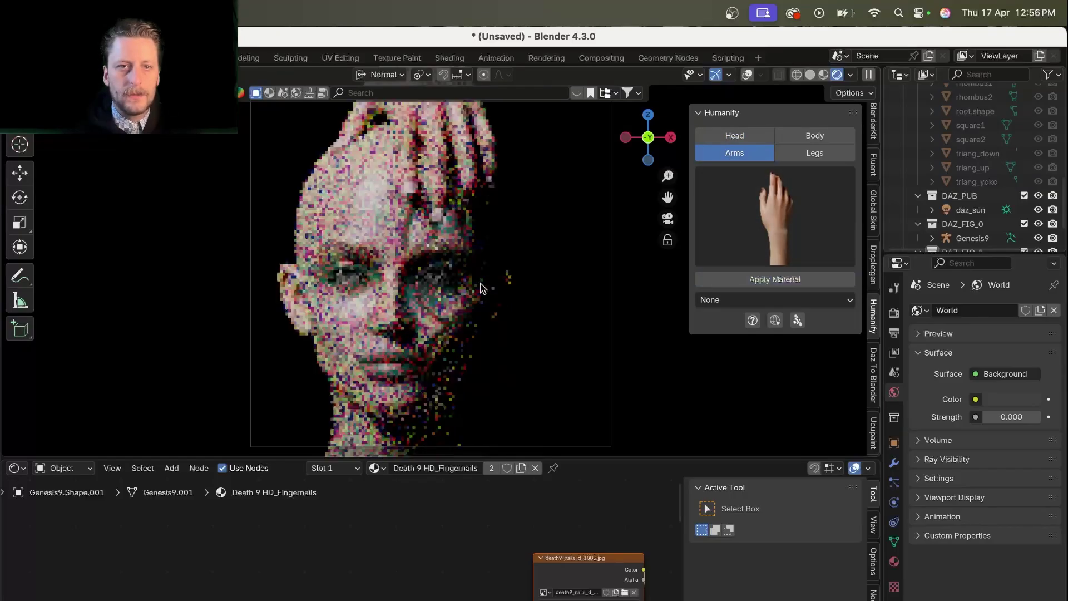
Lock the camera to the view and reframe it on a three-quarter angle of the scarred side of the face
middle_click_drag(497, 250, 441, 240)
scroll(441, 240, "up", 8)
scroll(441, 241, "left", 5)
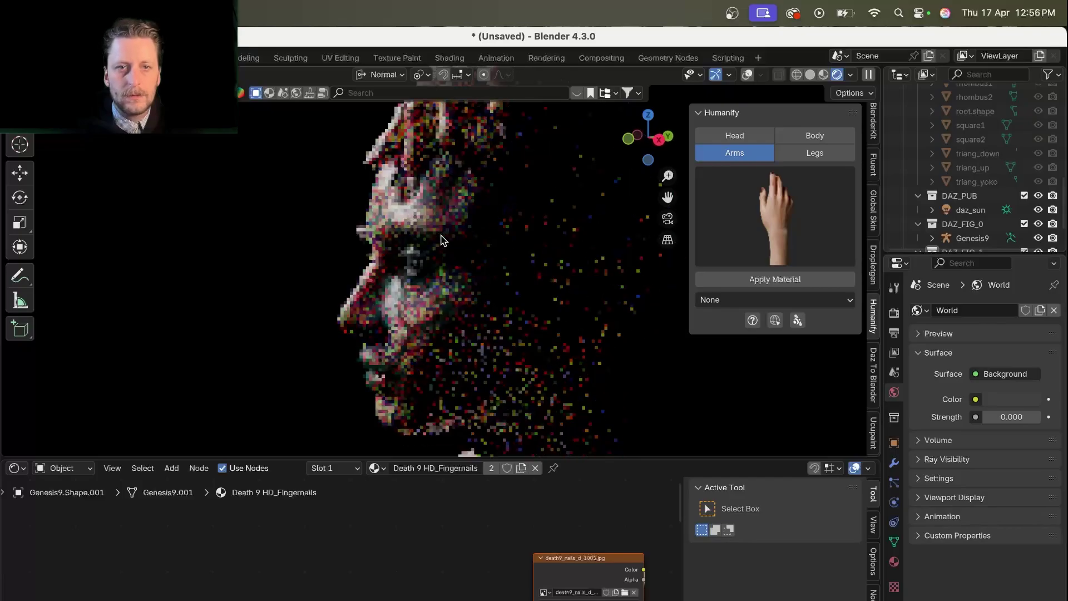
key("KP_0")
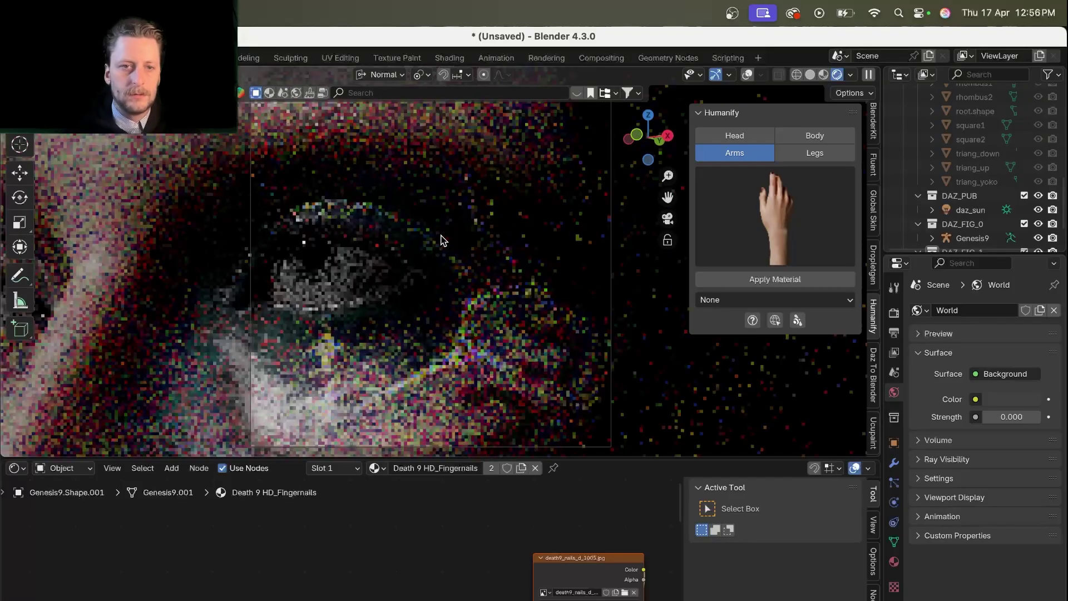
scroll(876, 179, "up", 5)
left_click(874, 181)
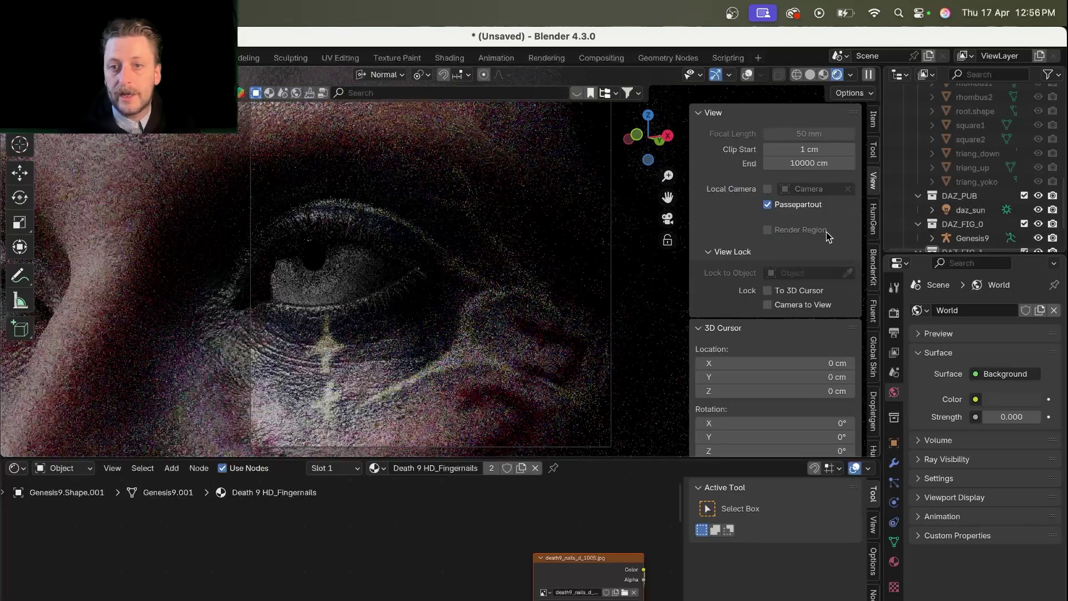
scroll(473, 295, "down", 6)
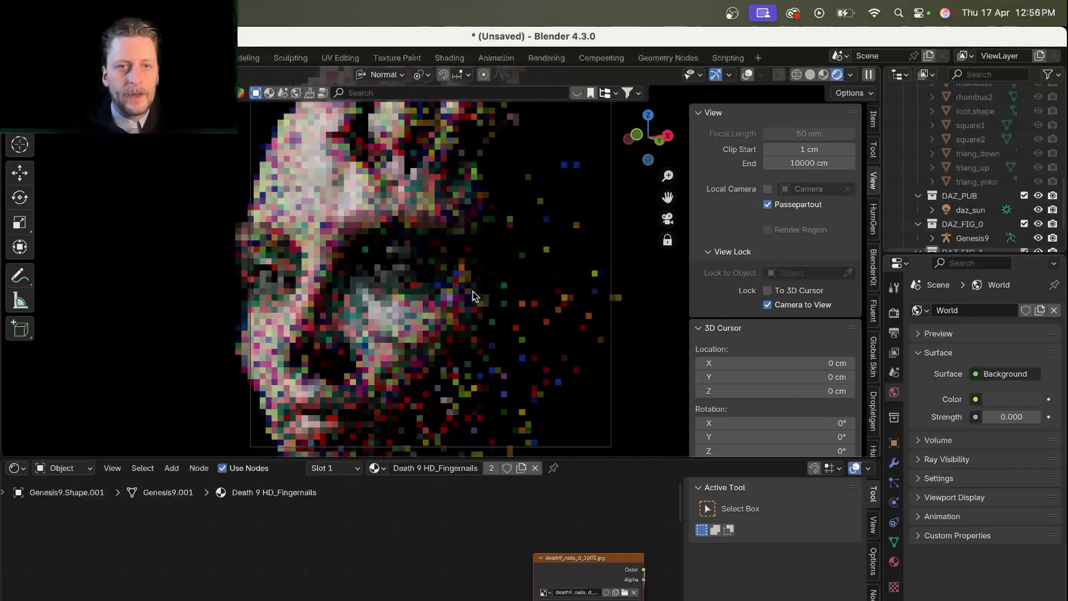
scroll(473, 295, "down", 3)
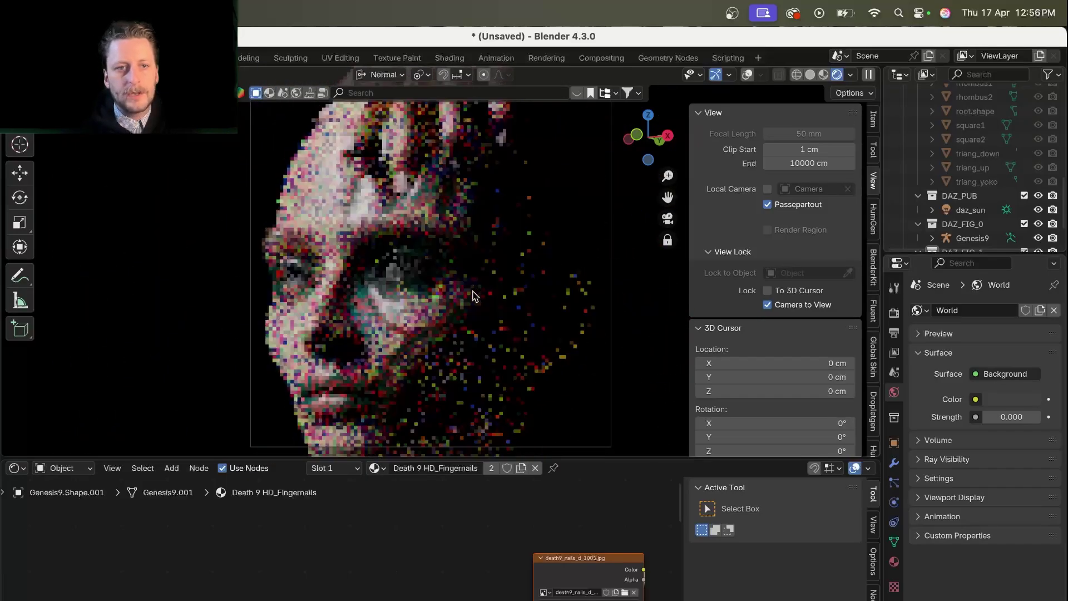
left_click(436, 305)
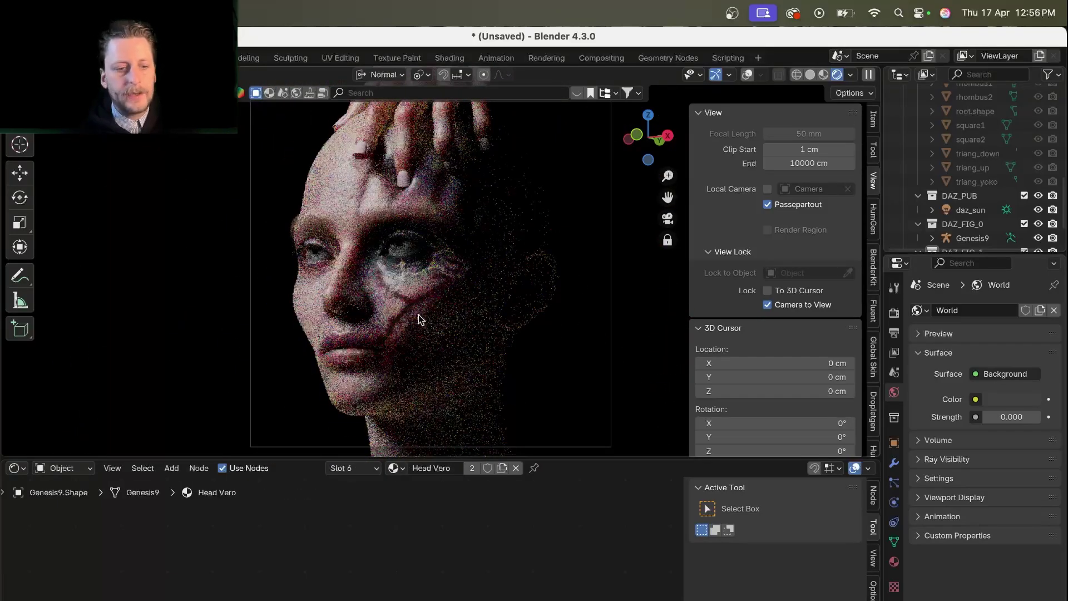
Set the transparent light bounces to 16 in the render settings
left_click(894, 314)
scroll(1035, 489, "down", 8)
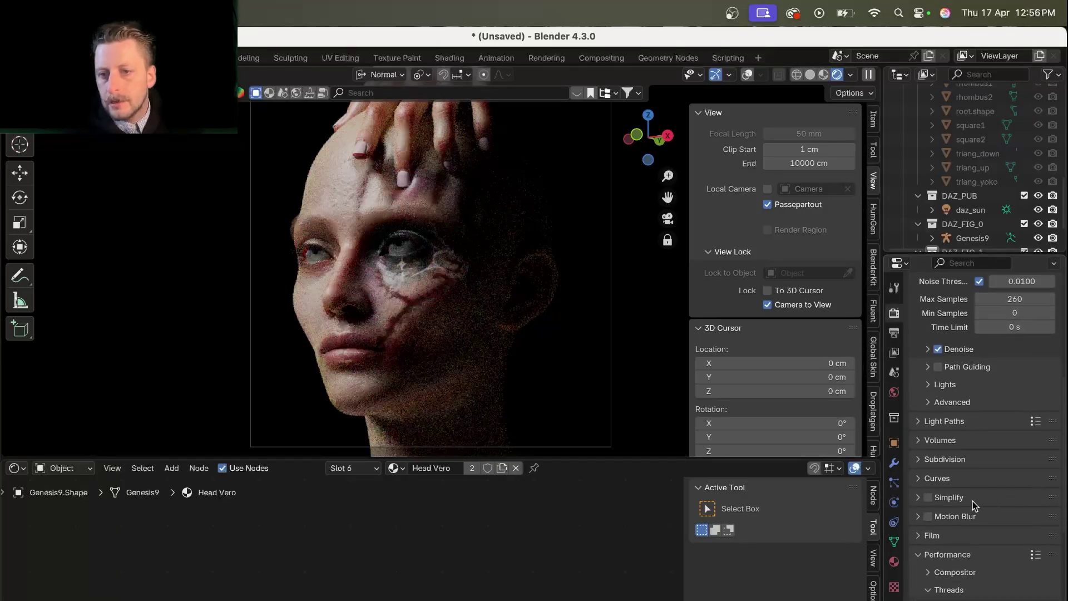
scroll(946, 473, "down", 1)
left_click(945, 384)
scroll(996, 411, "down", 3)
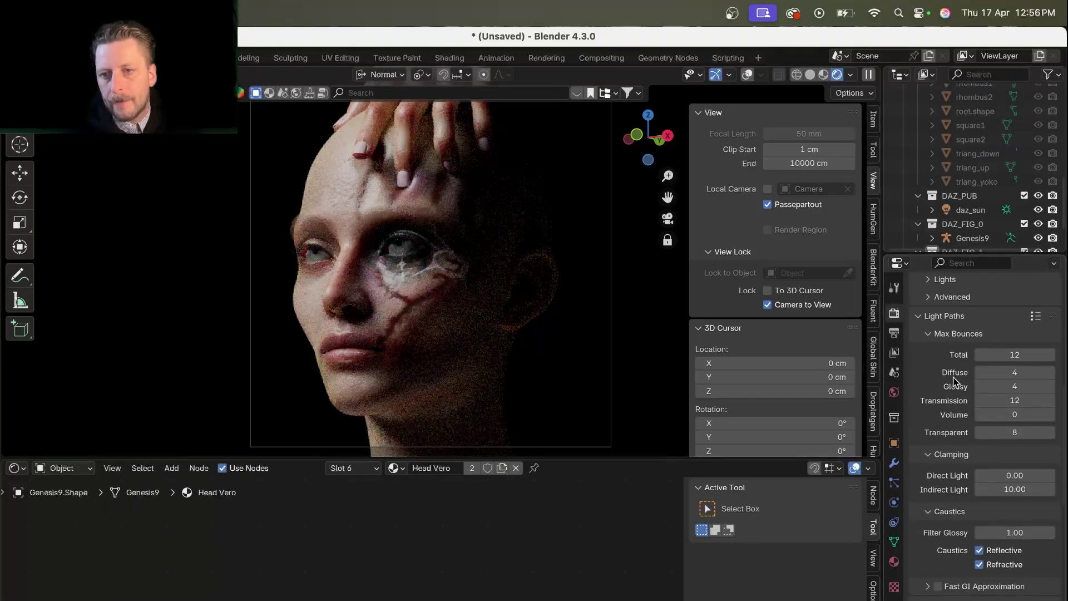
left_click(1012, 426)
type("16")
key("Return")
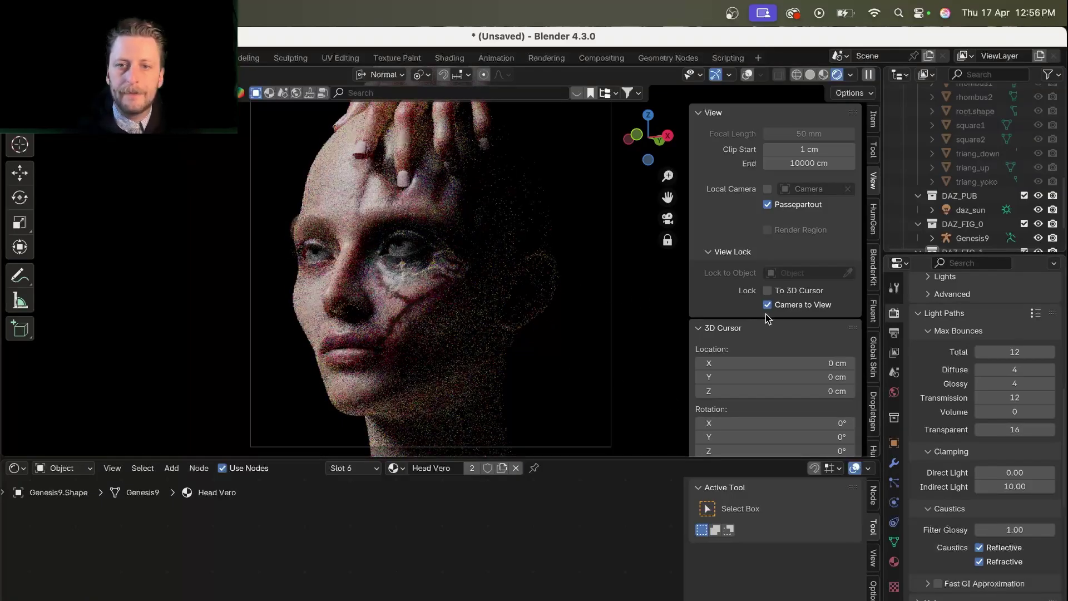
Isolate the first figure's eye mesh in local view and display it in solid shading from an angled view
key("KP_1")
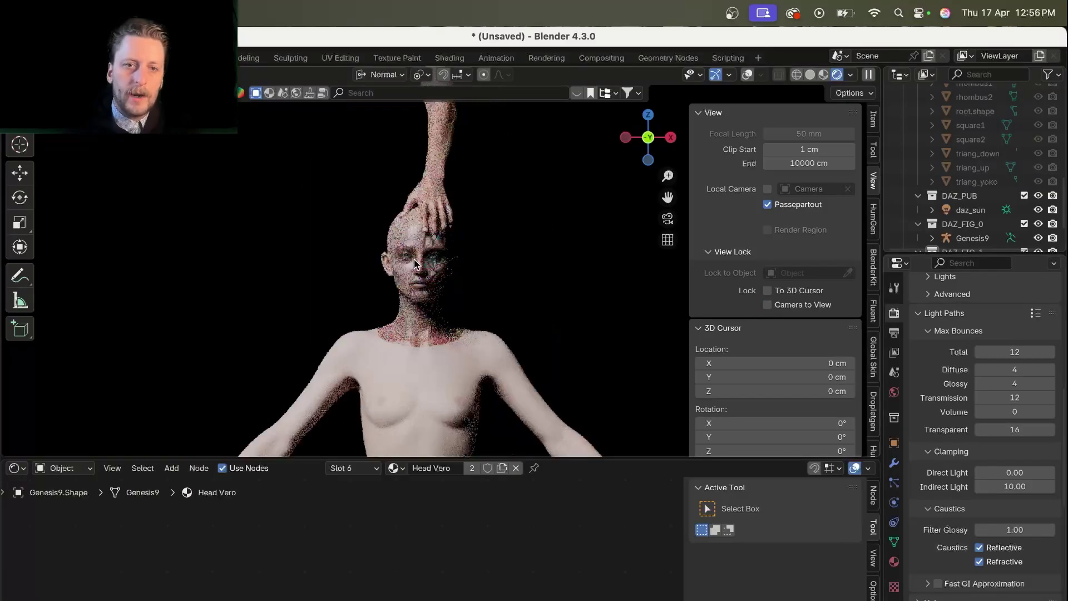
scroll(399, 245, "up", 9)
middle_click_drag(356, 236, 414, 264, "shift")
scroll(417, 260, "up", 3)
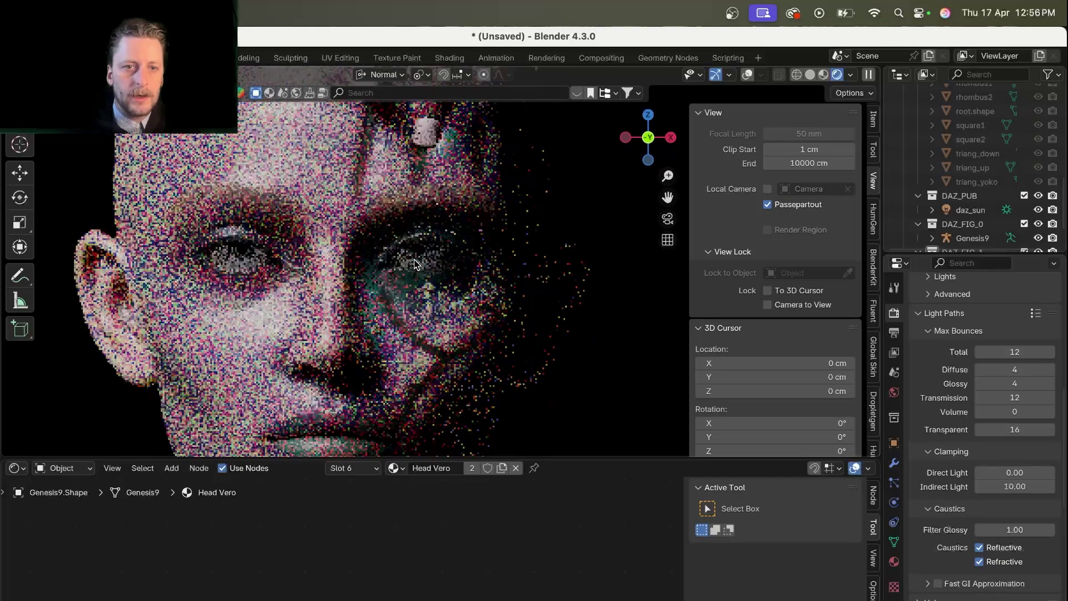
left_click(421, 259)
key("KP_Divide")
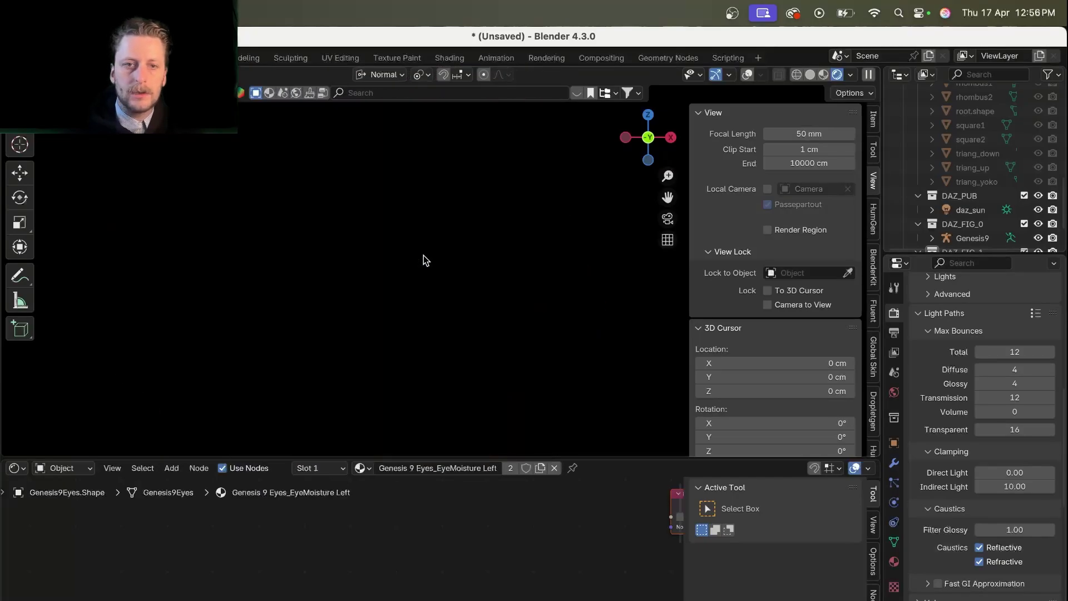
left_click(810, 76)
scroll(480, 262, "right", 5)
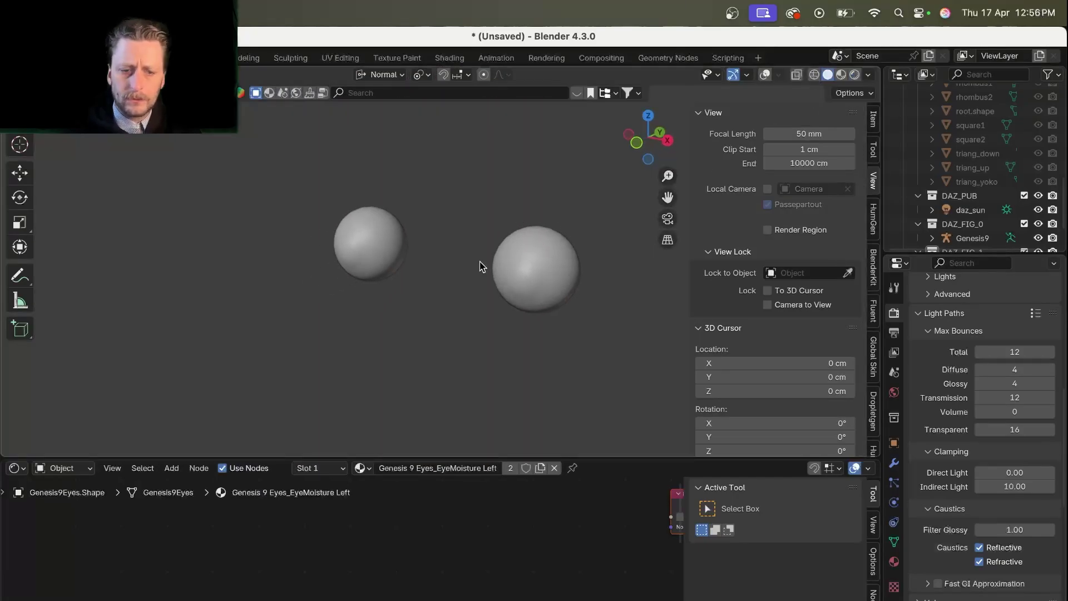
Search the addable objects for "tiny real", browse the Tiny Eye 1.3 variants and leave the list without adding one
key("shift+a")
type("tiny")
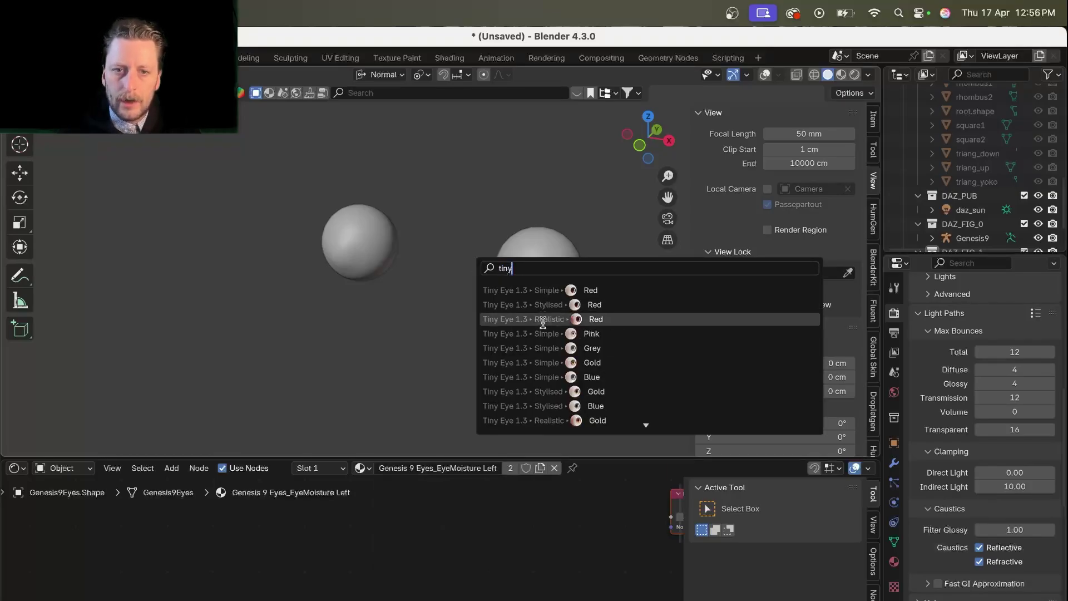
scroll(550, 339, "down", 4)
scroll(550, 351, "down", 10)
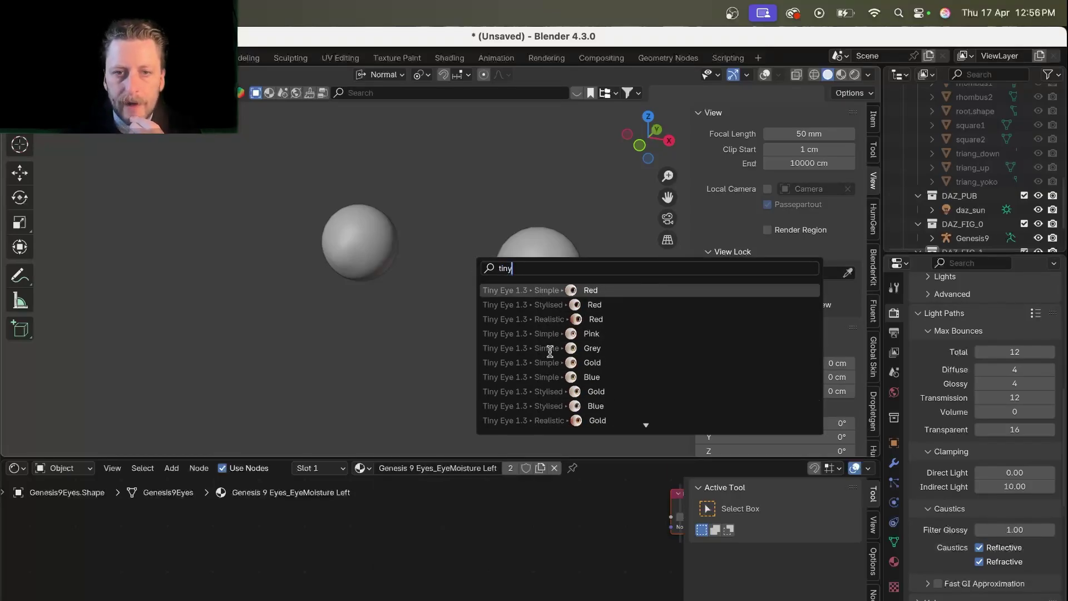
scroll(550, 351, "up", 10)
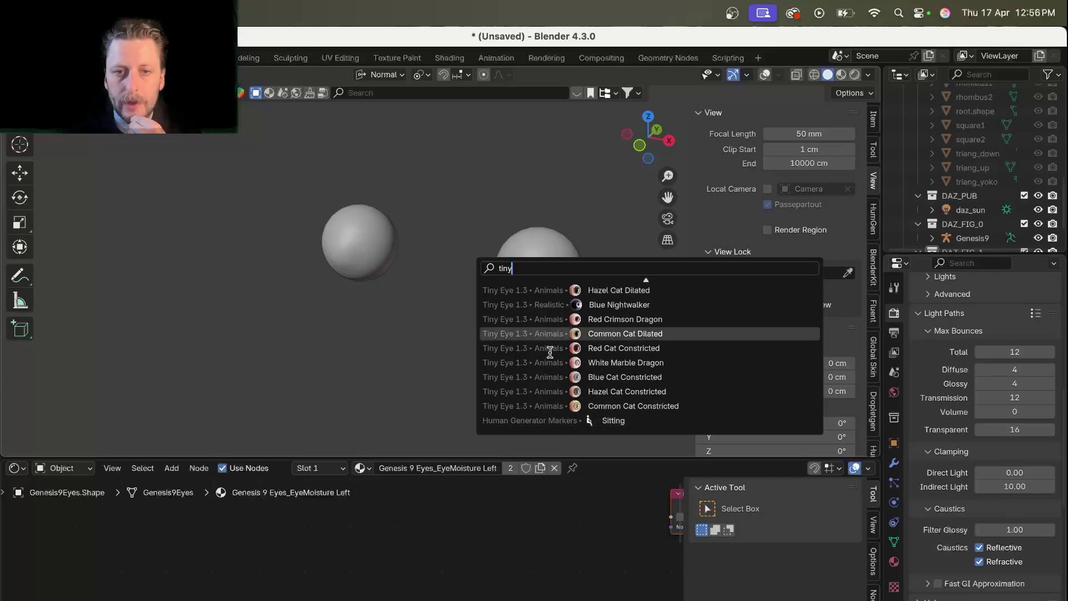
scroll(550, 352, "up", 10)
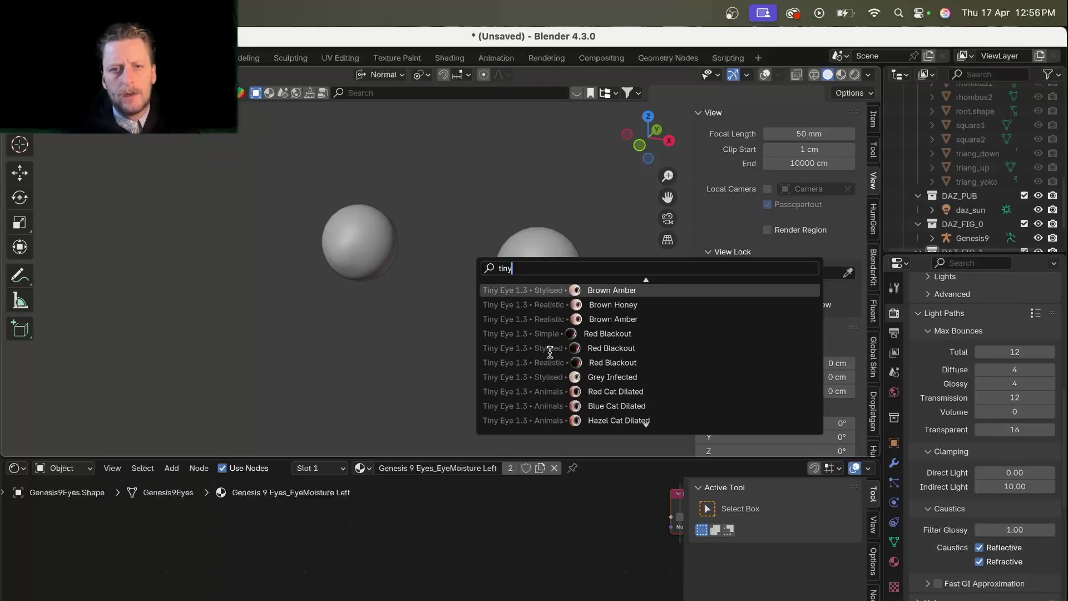
scroll(550, 351, "down", 2)
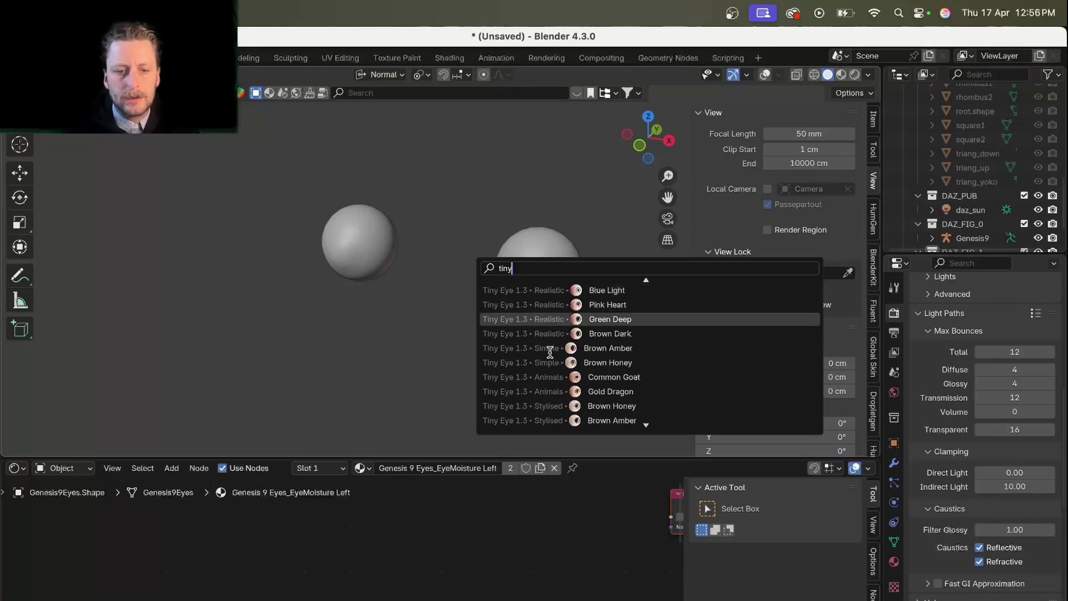
type("real")
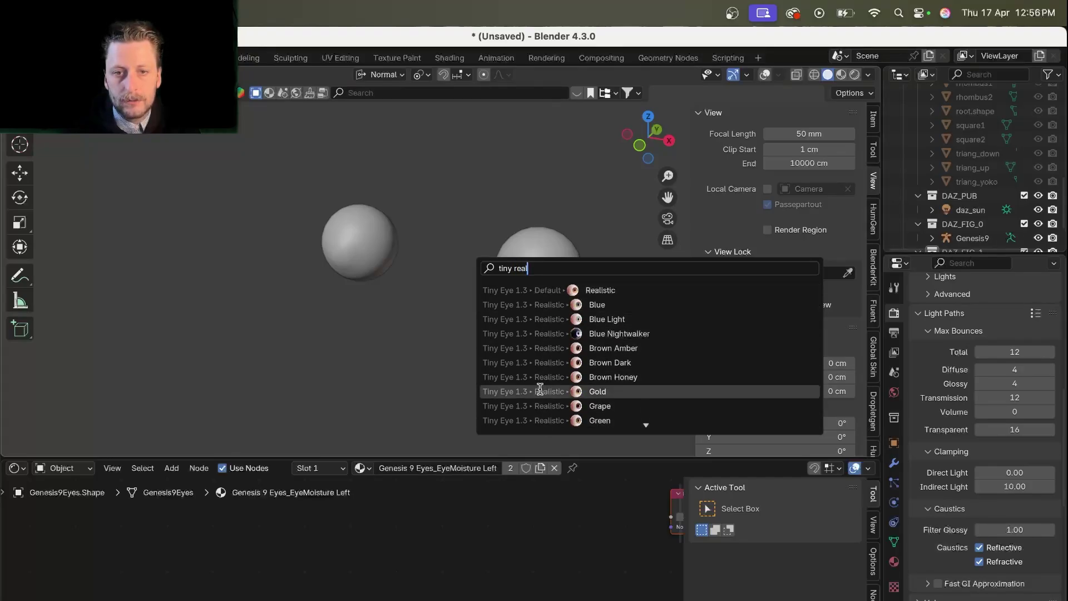
left_click(487, 350)
Place the 3D cursor on the figure's left eyeball and snap the Brown Amber Realistic eye to it
right_click(535, 279, "shift")
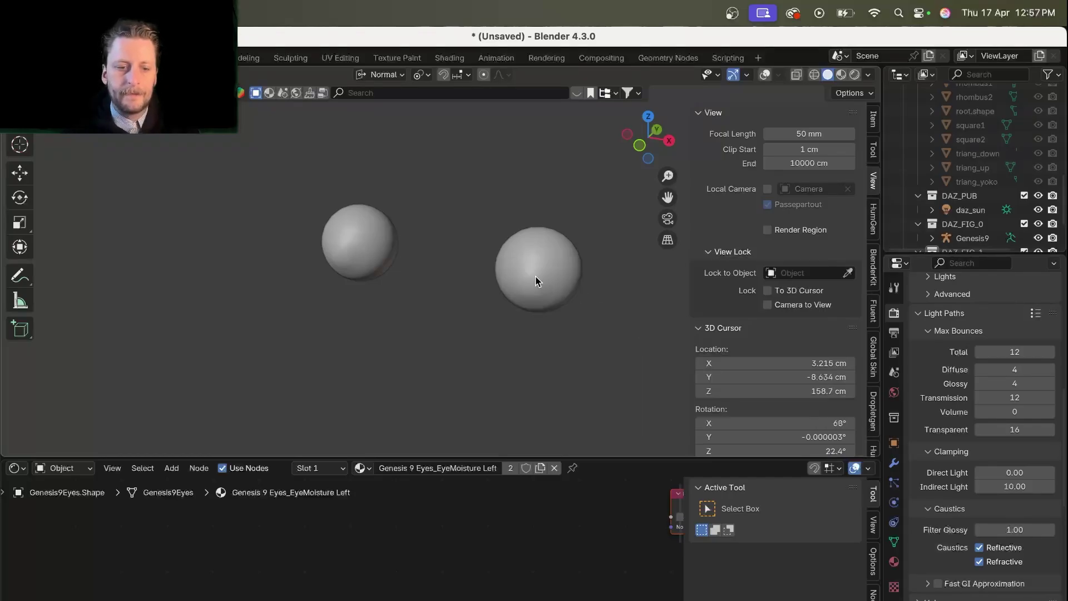
key("shift+s")
left_click(529, 200)
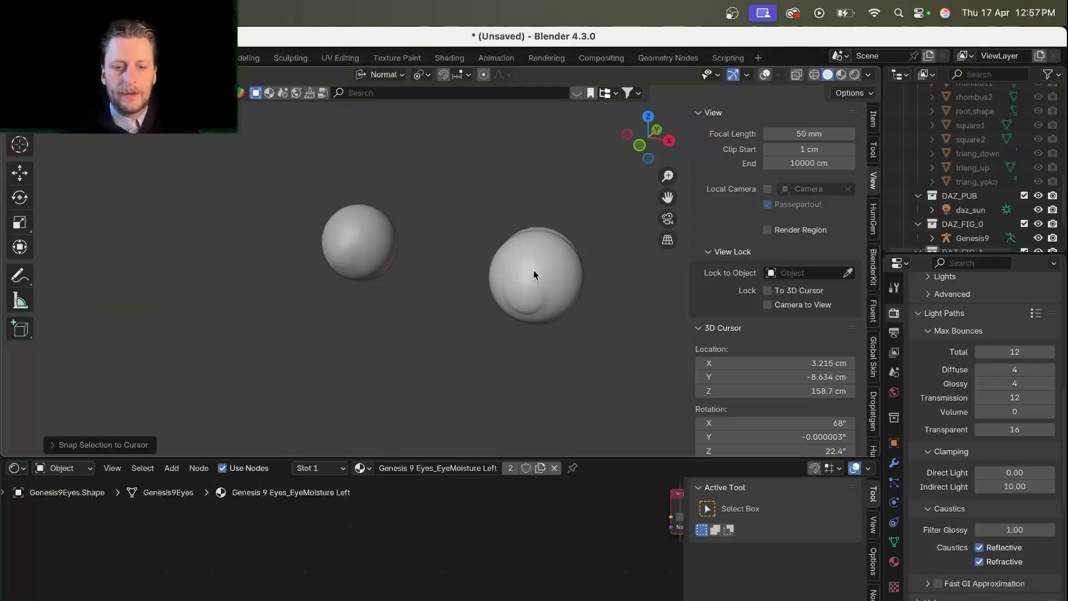
Move the Brown Amber Realistic eye over the original left eyeball in a see-through top view
key("KP_7")
key("alt+z")
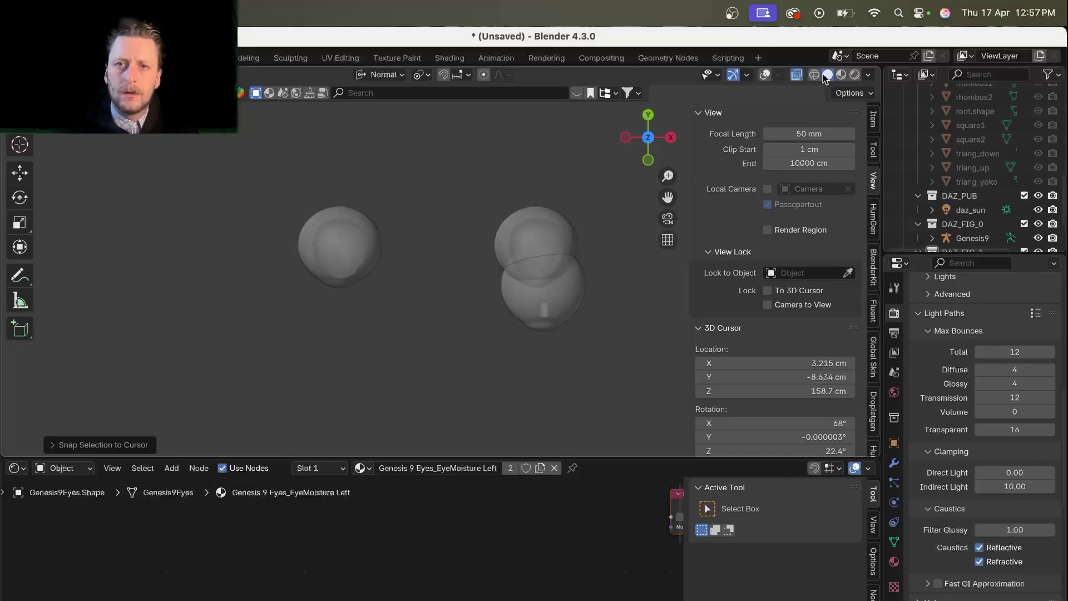
left_click(546, 310)
key("g")
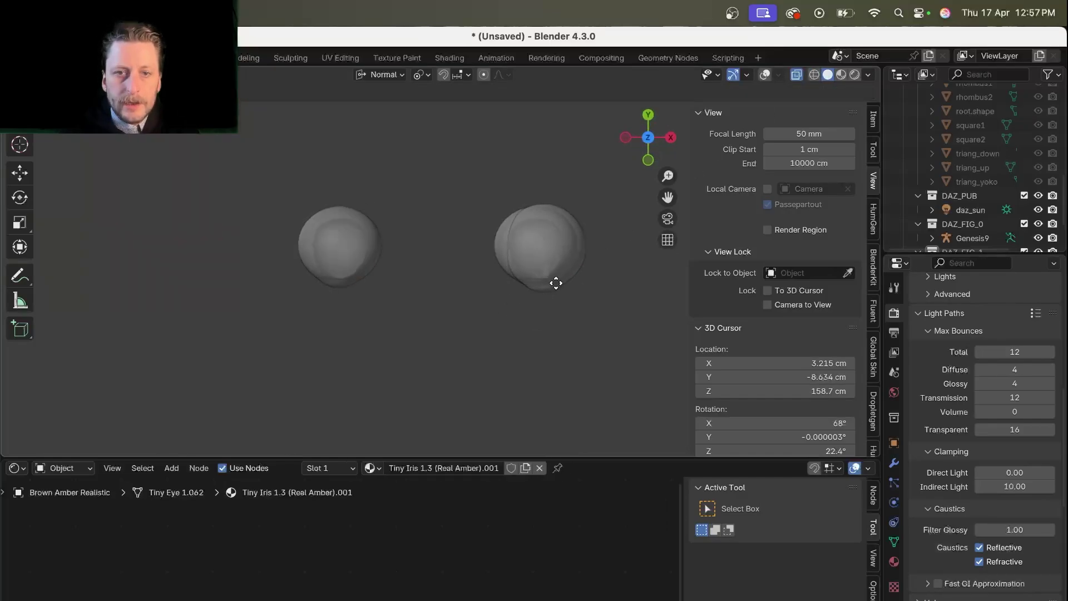
left_click(549, 286)
scroll(549, 288, "up", 3)
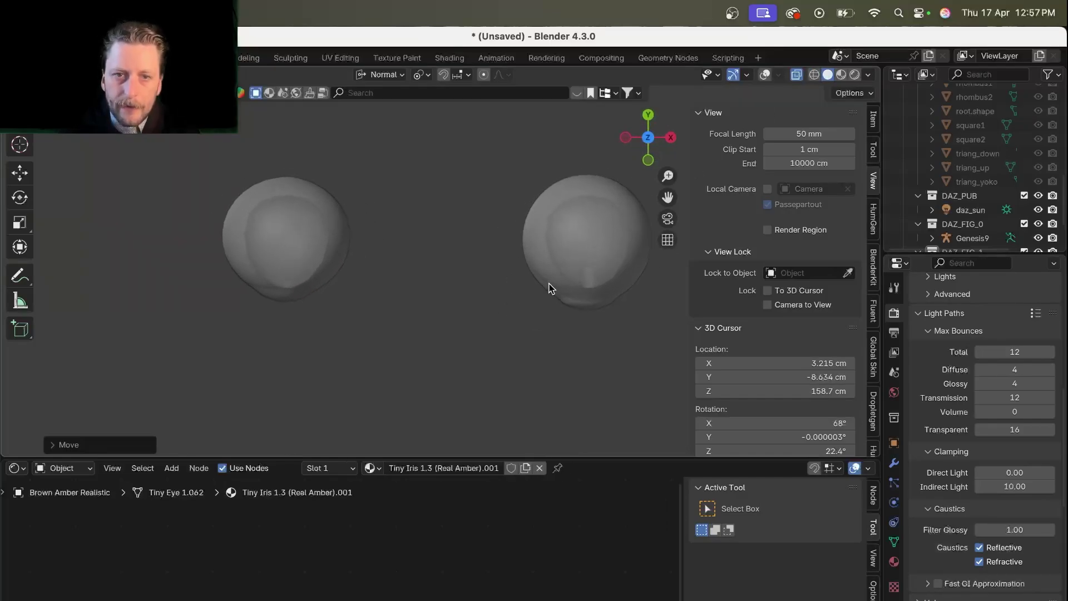
Rotate and scale the new eye and fine-tune its position with overlays shown so it matches the original left eyeball
key("s")
key("r")
left_click(570, 344)
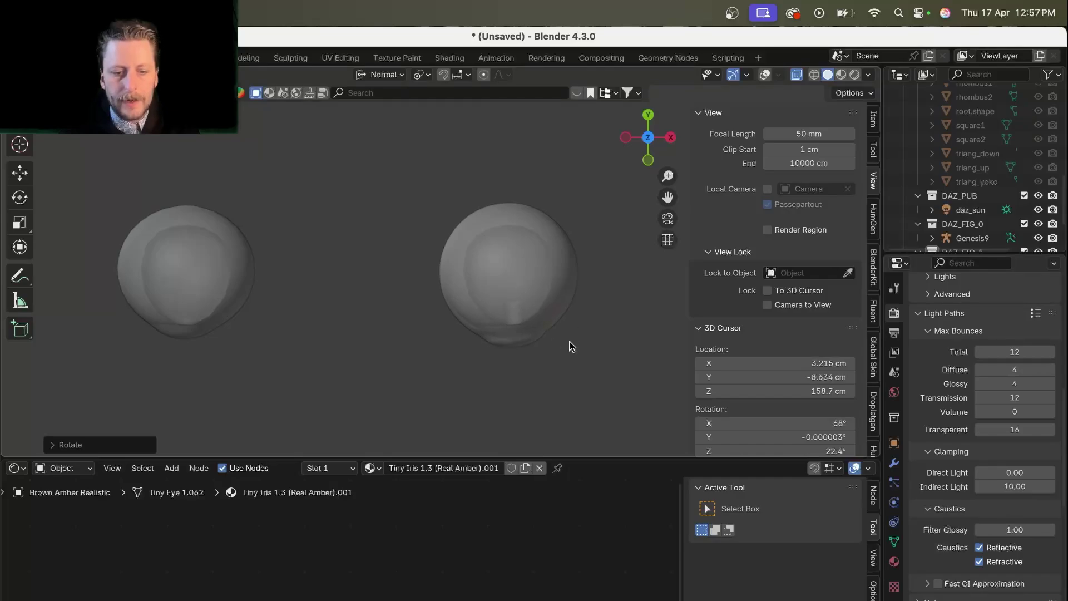
left_click(765, 74)
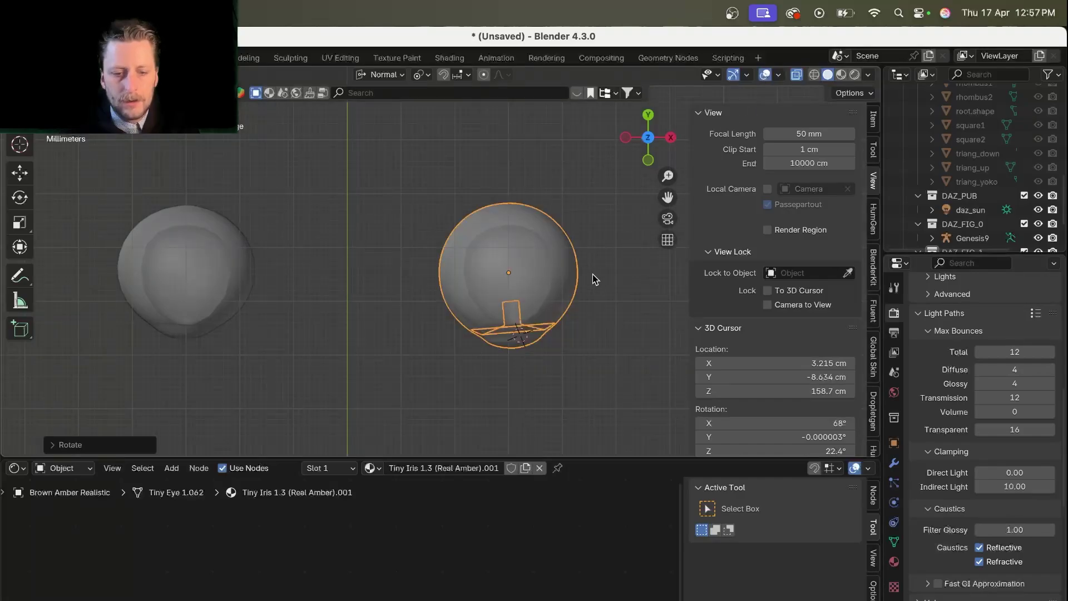
key("g")
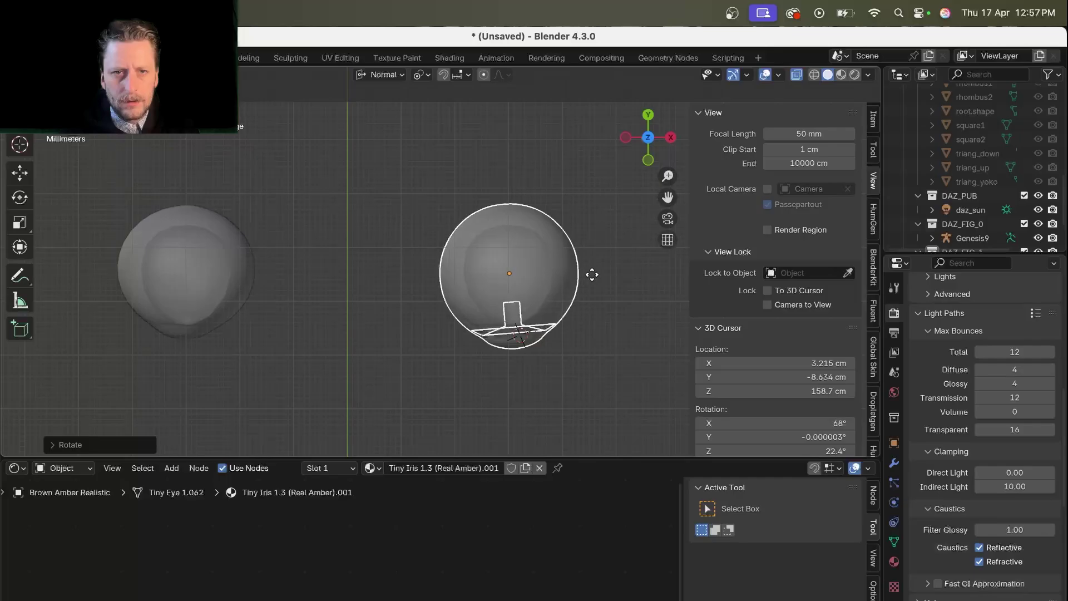
left_click(592, 275)
key("s")
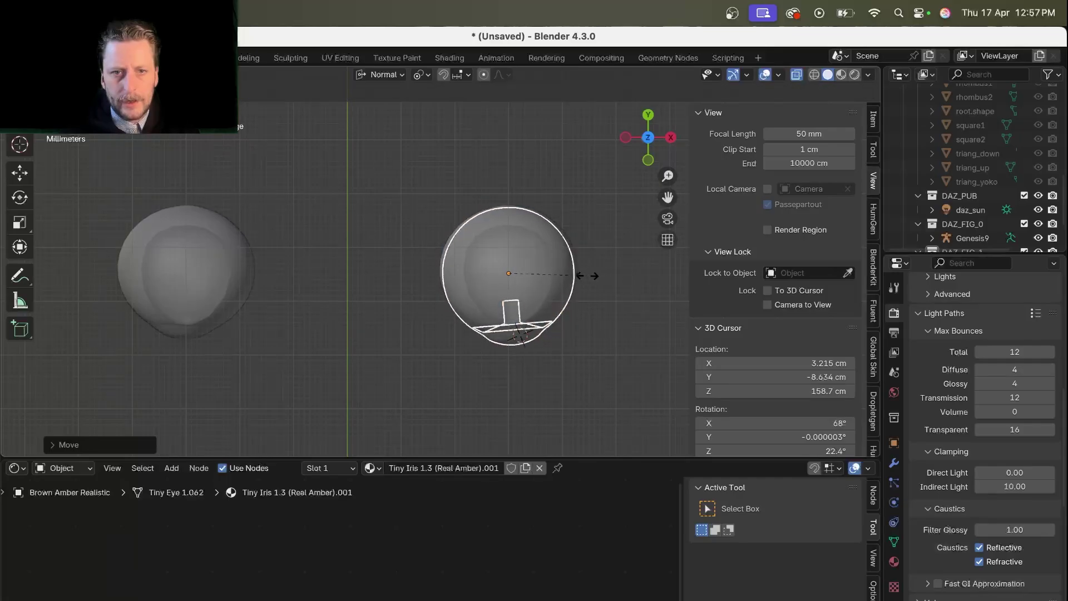
left_click(535, 286)
Duplicate the new eye onto the figure's right eyeball and rotate the copy to match that eye's direction
key("shift+d")
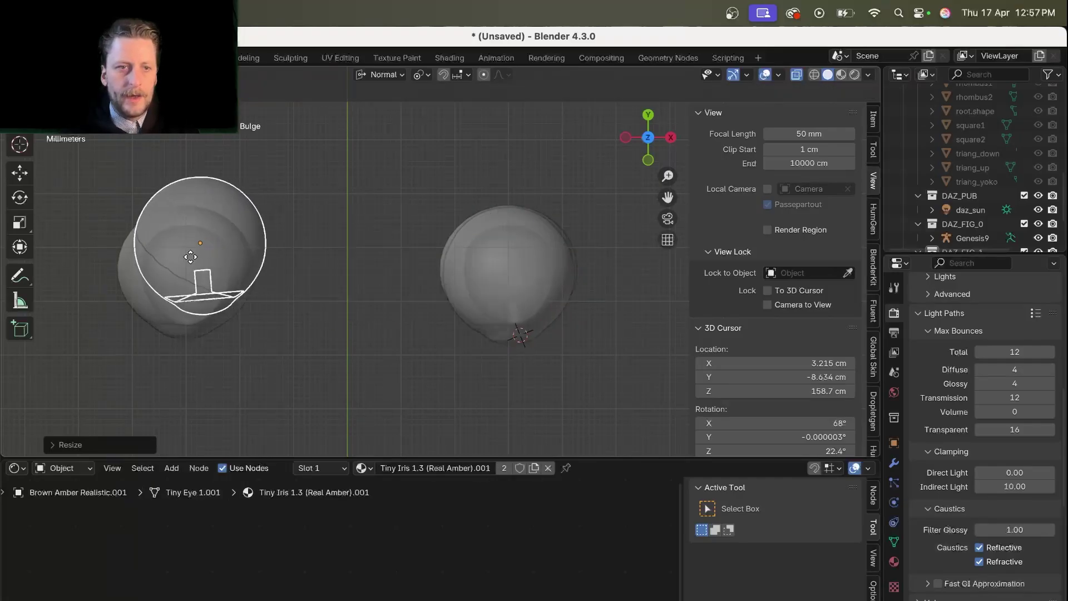
left_click(178, 285)
key("r")
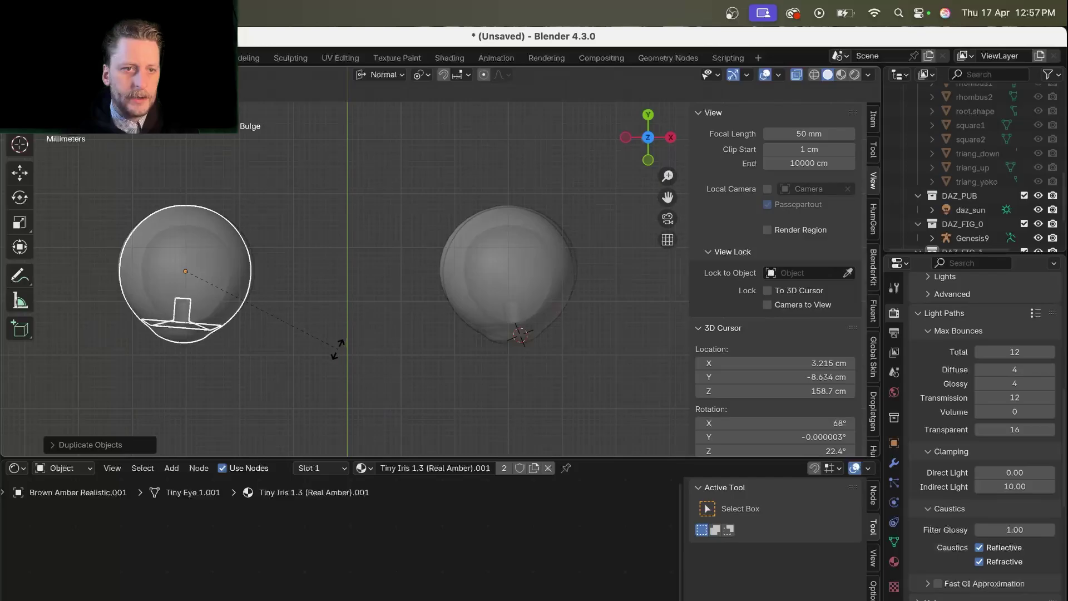
left_click(336, 355)
Turn off X-ray, delete the original Genesis 9 eye mesh and leave local view
key("alt+z")
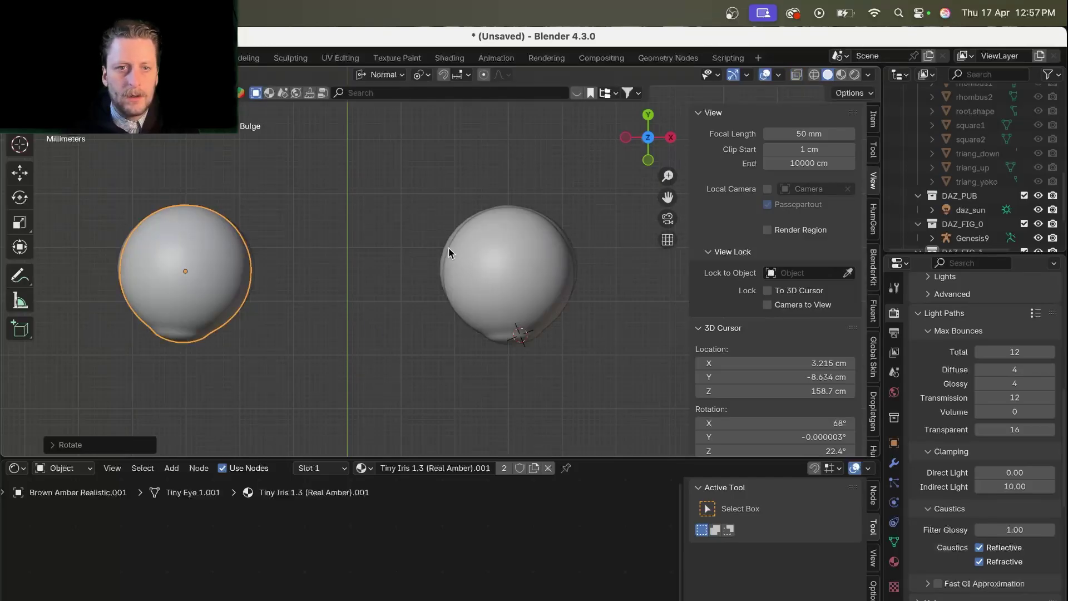
key("x")
left_click(445, 249)
Adjust the position of the Brown Amber Realistic eye in the figure's left eye socket from the front view
key("KP_1")
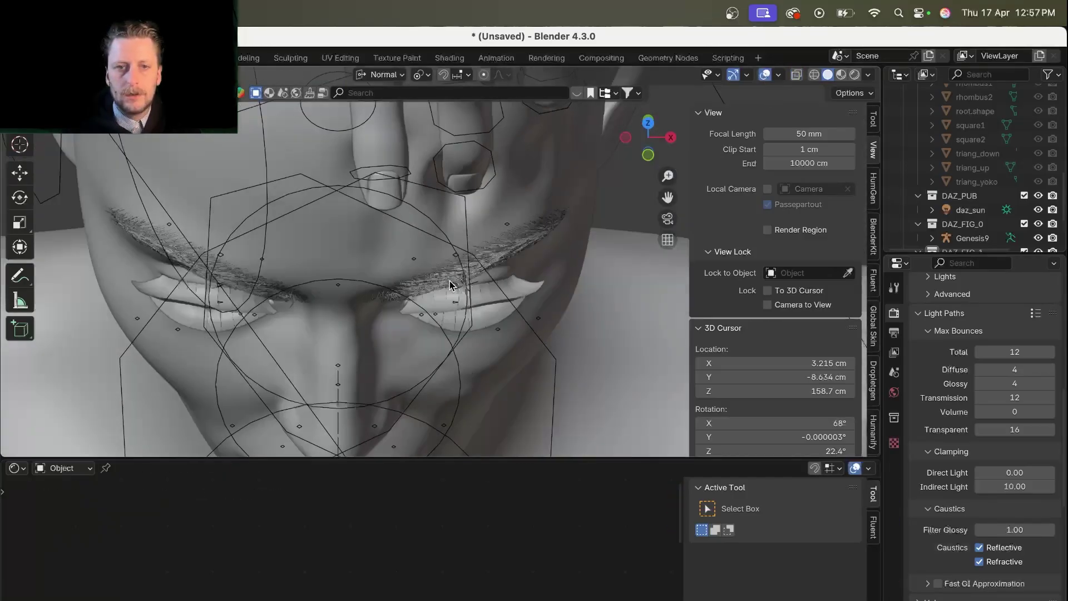
middle_click_drag(449, 280, 466, 299, "shift")
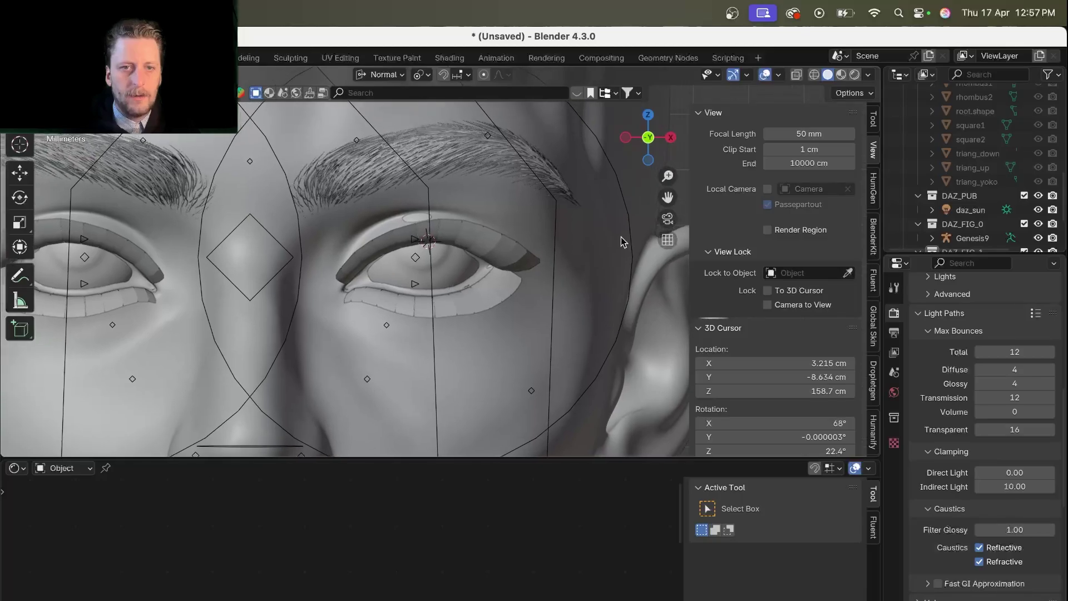
left_click(452, 264)
key("g")
left_click(453, 272)
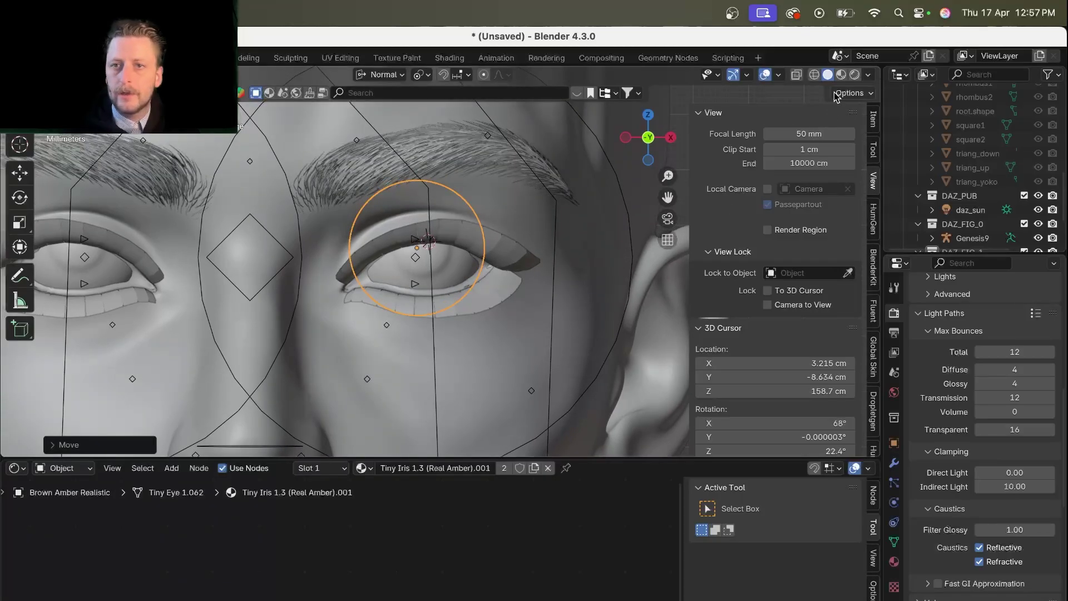
Preview the new eyes in rendered shading with the viewport overlays hidden
key("z")
key("8")
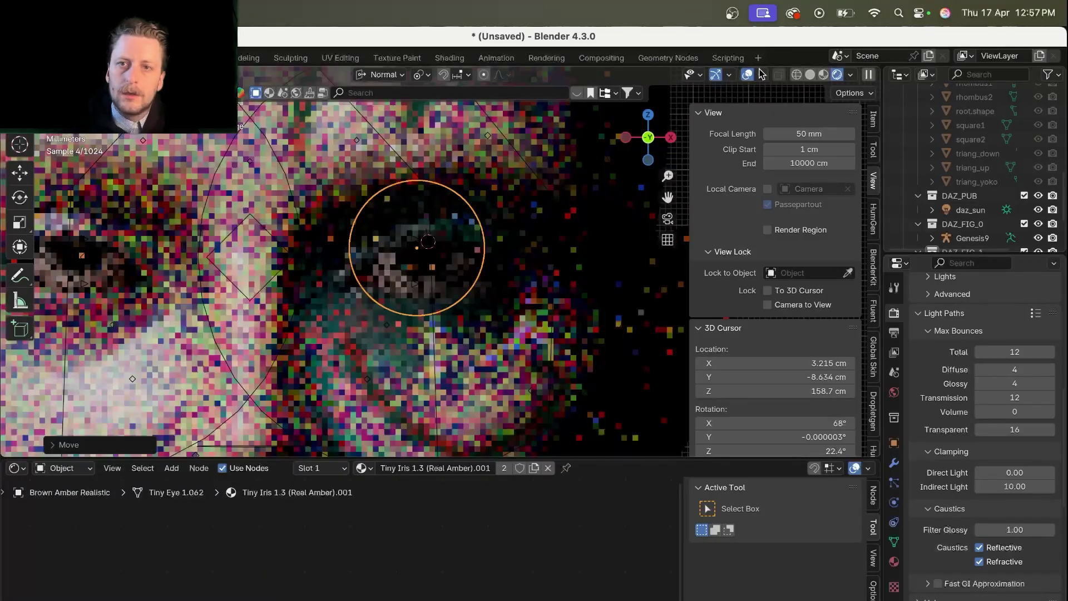
left_click(748, 74)
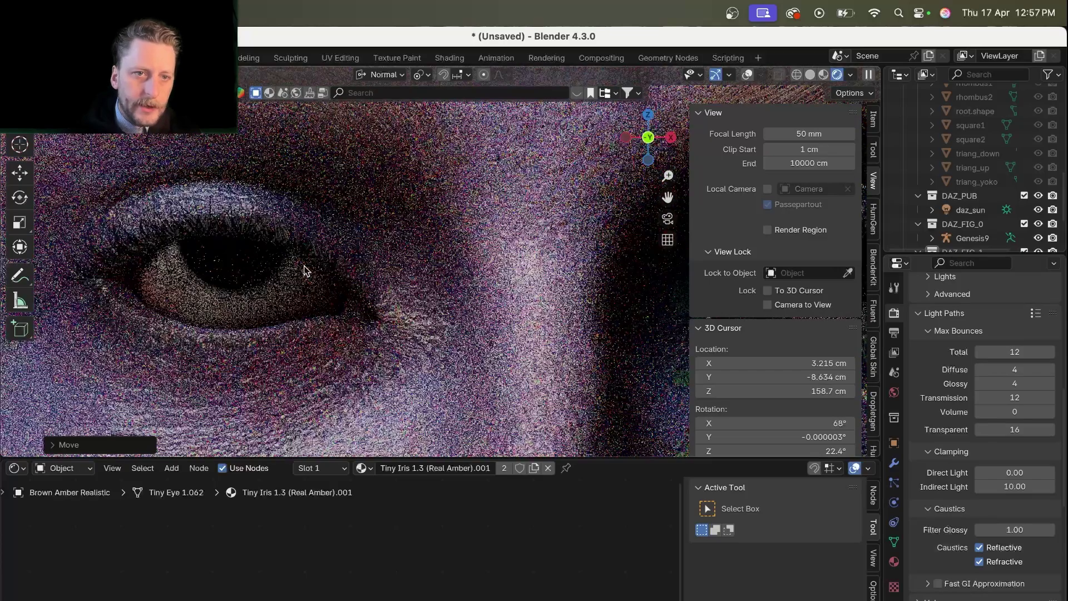
Set Ciliary Zone to 1.000 and Streaks Scale to 8.771 in the right eye's Tiny Iris 1.3 (Real Amber) material
left_click(234, 289)
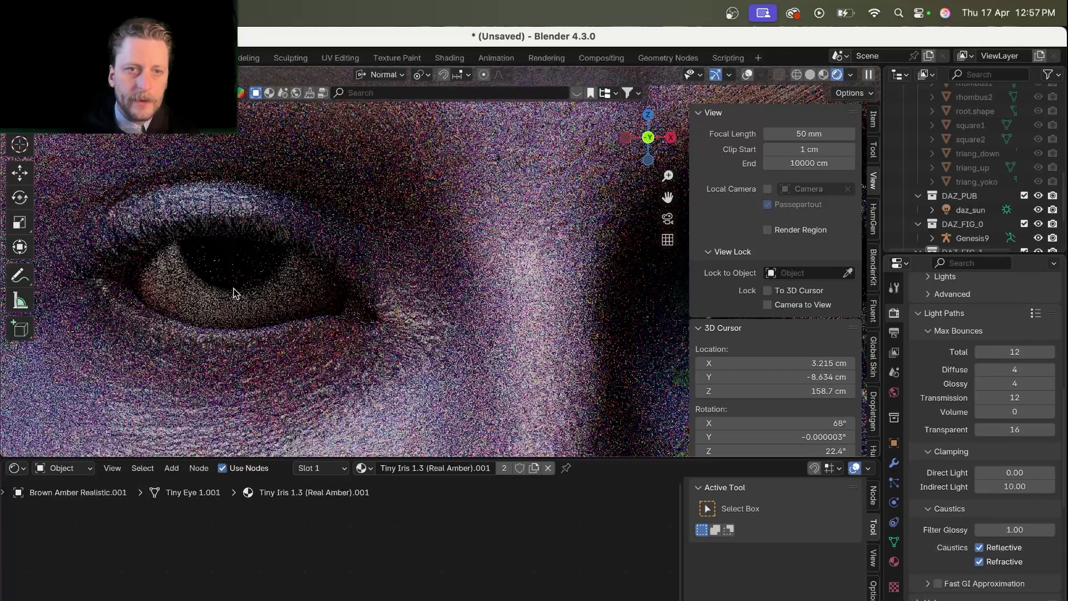
left_click(894, 482)
left_click(894, 465)
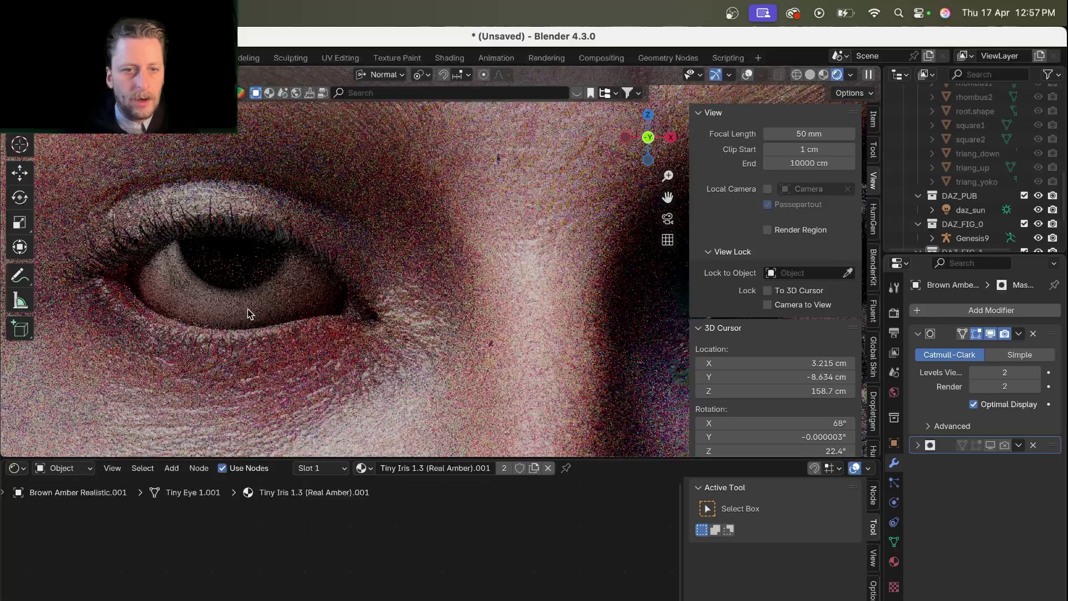
key("grave")
left_click(353, 584)
scroll(353, 584, "up", 4)
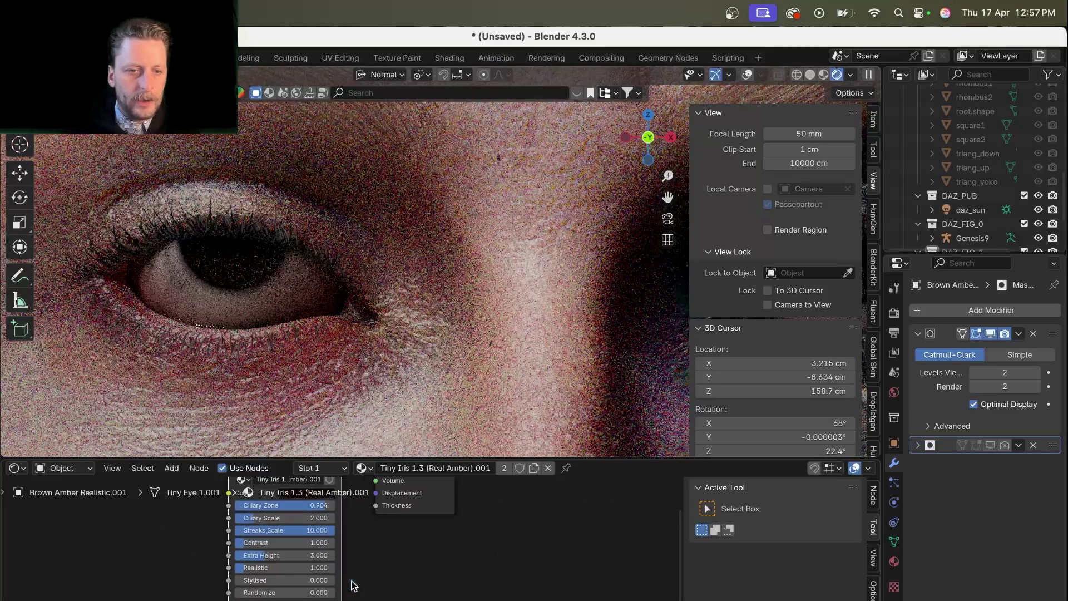
scroll(353, 584, "up", 3)
scroll(353, 586, "up", 3)
scroll(351, 581, "down", 1)
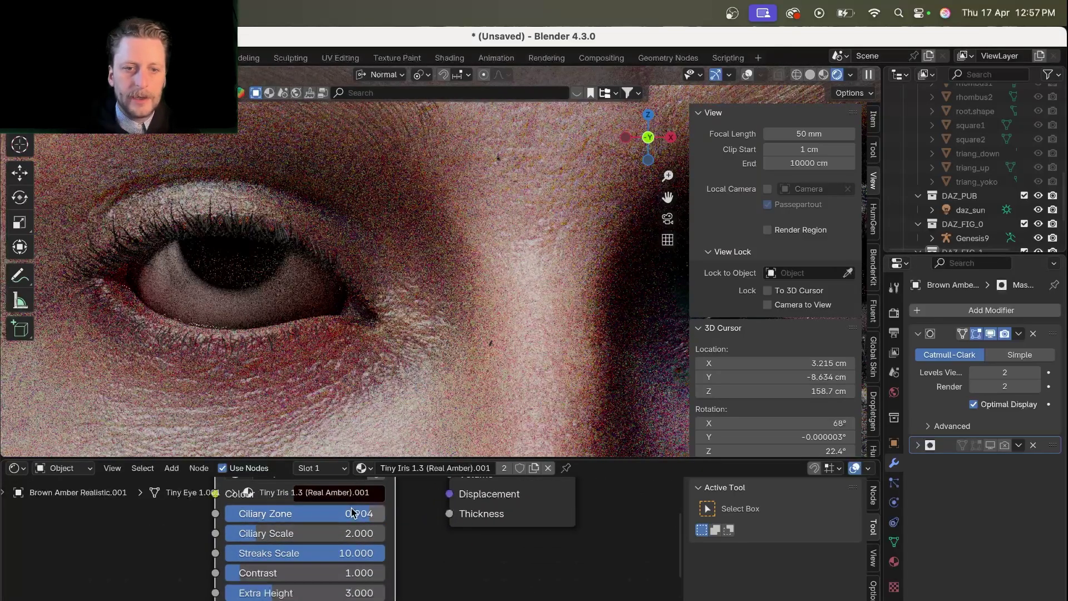
mouse_move(351, 509)
left_mouse_down()
mouse_move(205, 509)
mouse_move(382, 514)
left_mouse_up()
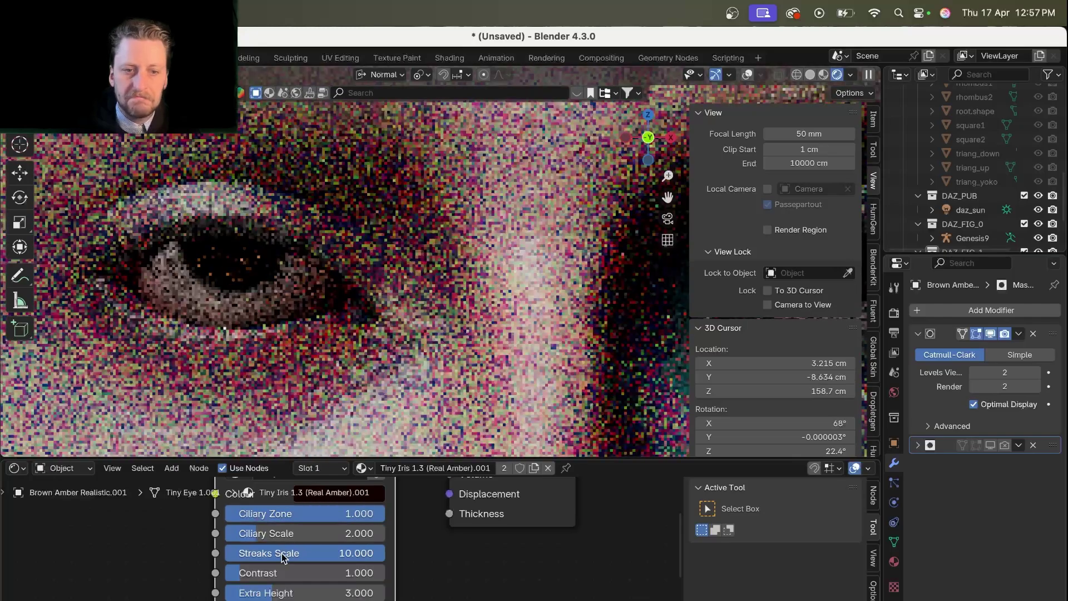
mouse_move(327, 554)
left_mouse_down()
mouse_move(199, 554)
mouse_move(367, 553)
left_mouse_up()
scroll(365, 556, "down", 3)
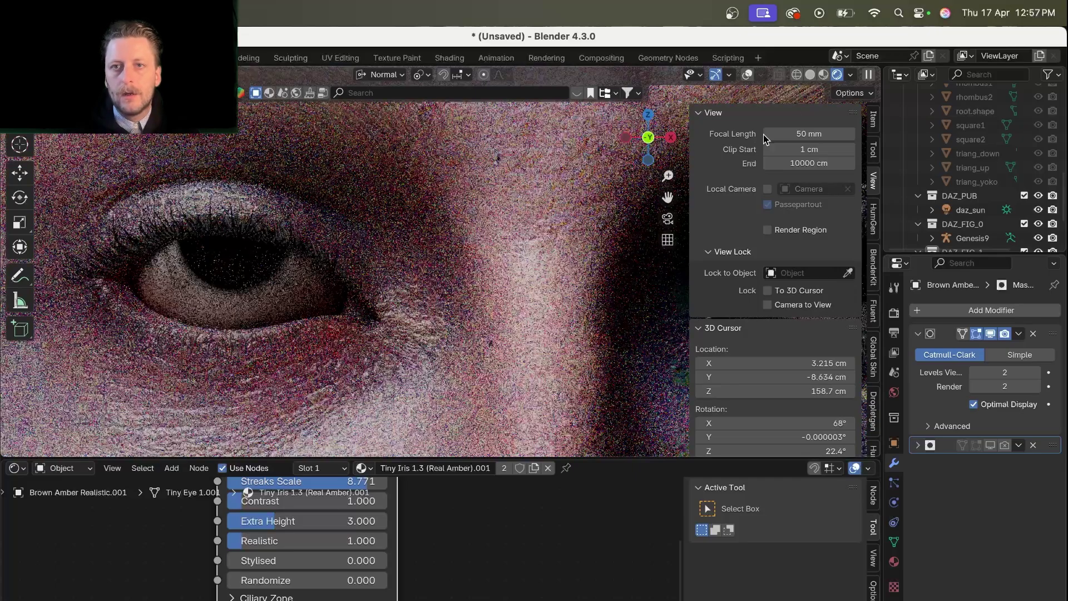
Return to solid shading and put the Genesis 9 body mesh in Sculpt Mode
left_click(810, 76)
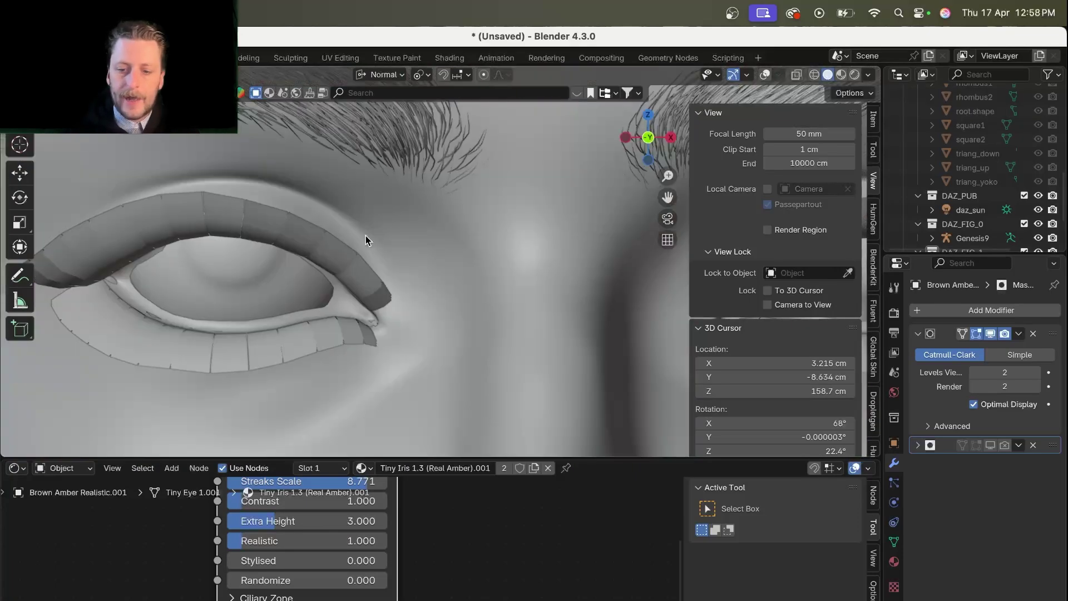
key("slash")
key("slash")
scroll(365, 235, "down", 6)
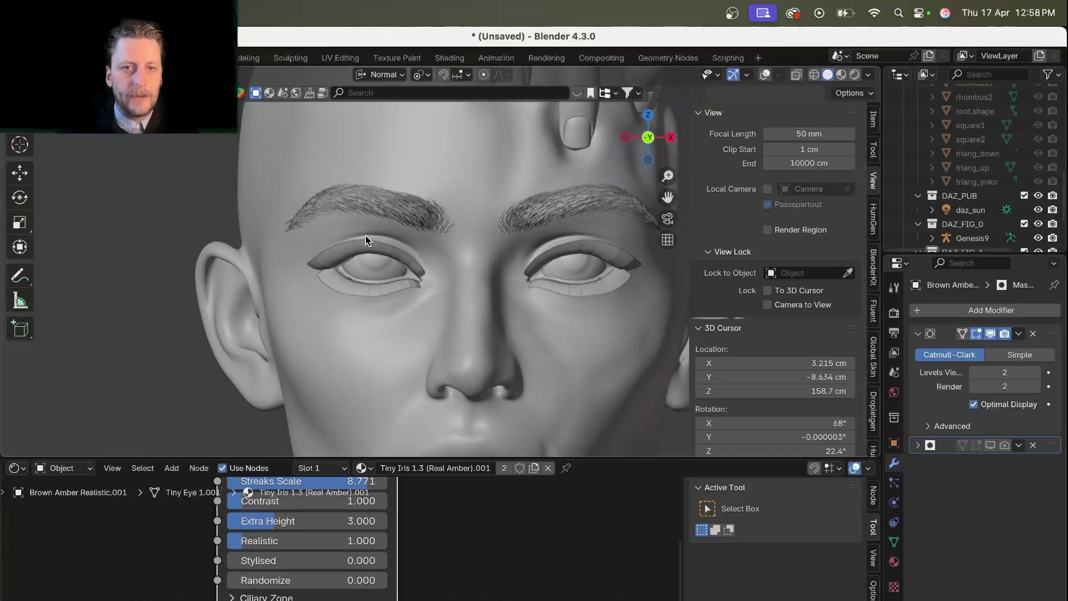
scroll(366, 235, "right", 6, "shift")
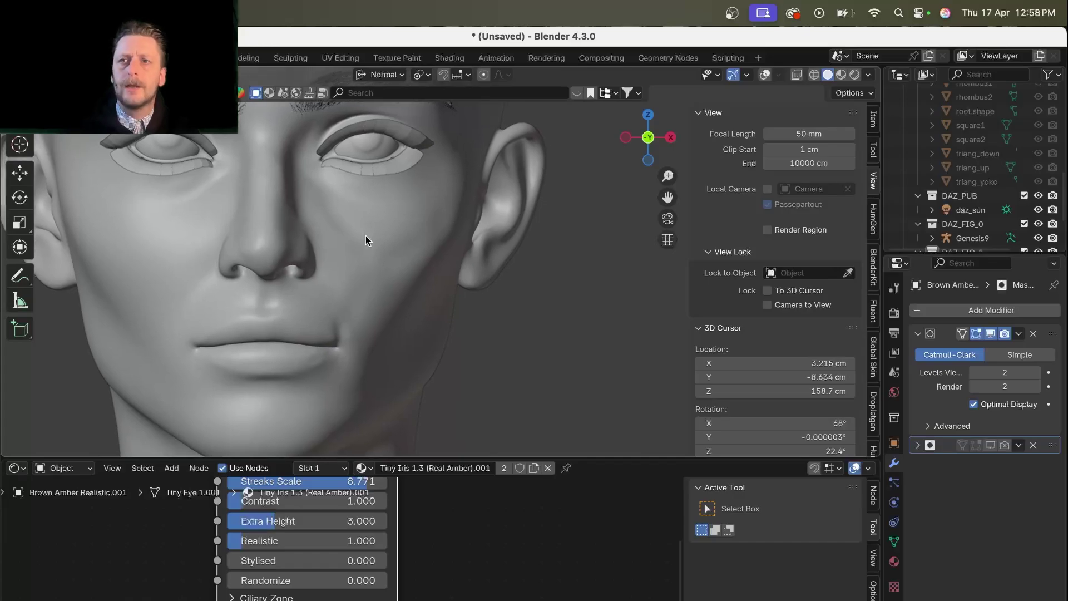
left_click(365, 236)
key("ctrl+Tab")
left_click(363, 273)
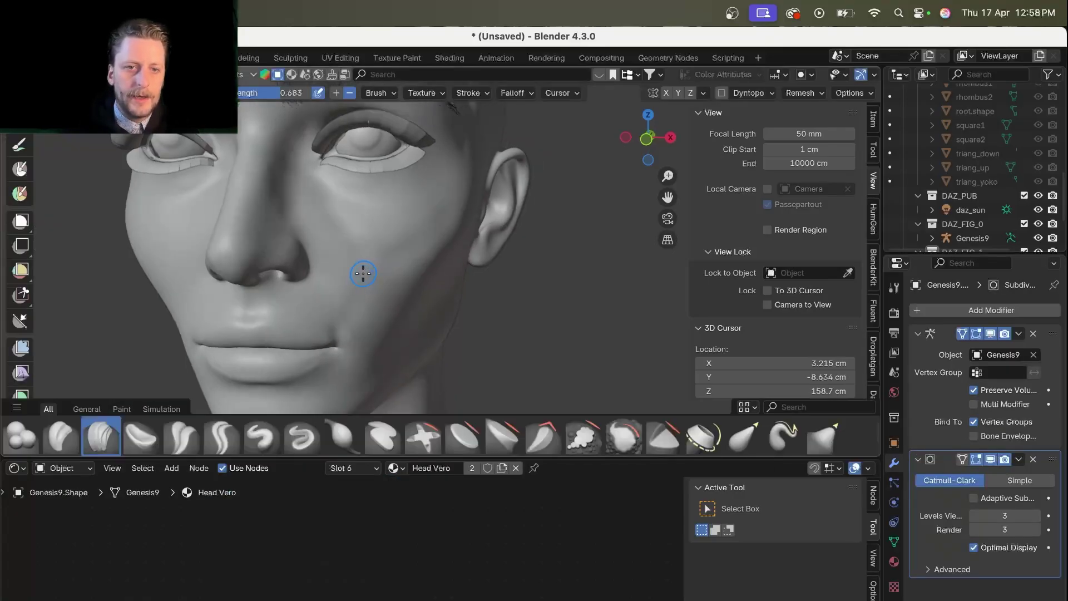
Examine the sculpted scars on the left cheek and head from three-quarter angles, including with the body mesh isolated
scroll(363, 274, "up", 4)
scroll(363, 273, "right", 3)
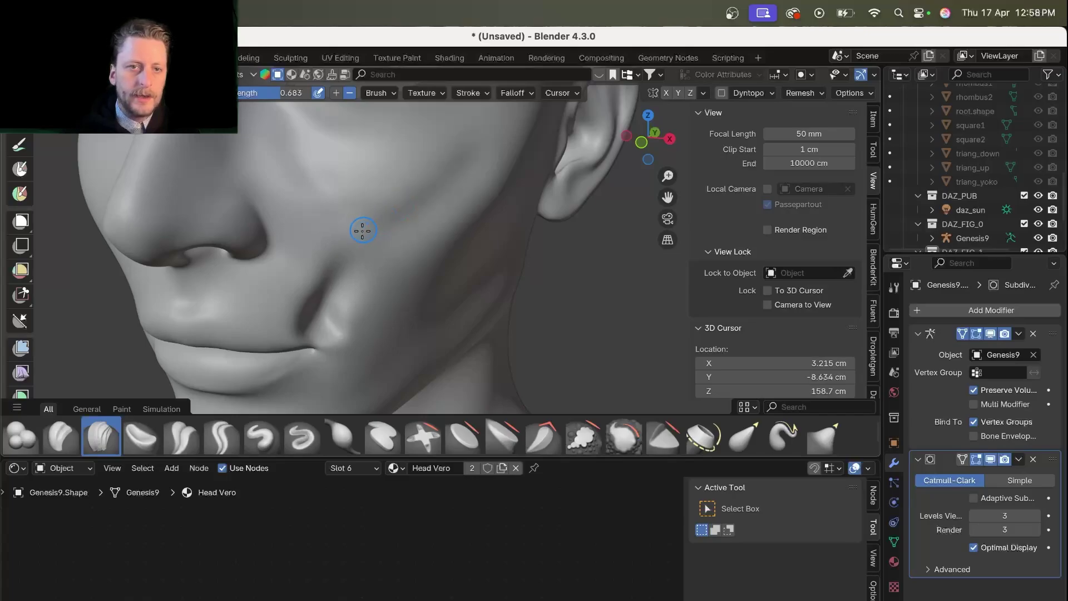
scroll(381, 187, "down", 6)
scroll(380, 188, "up", 2)
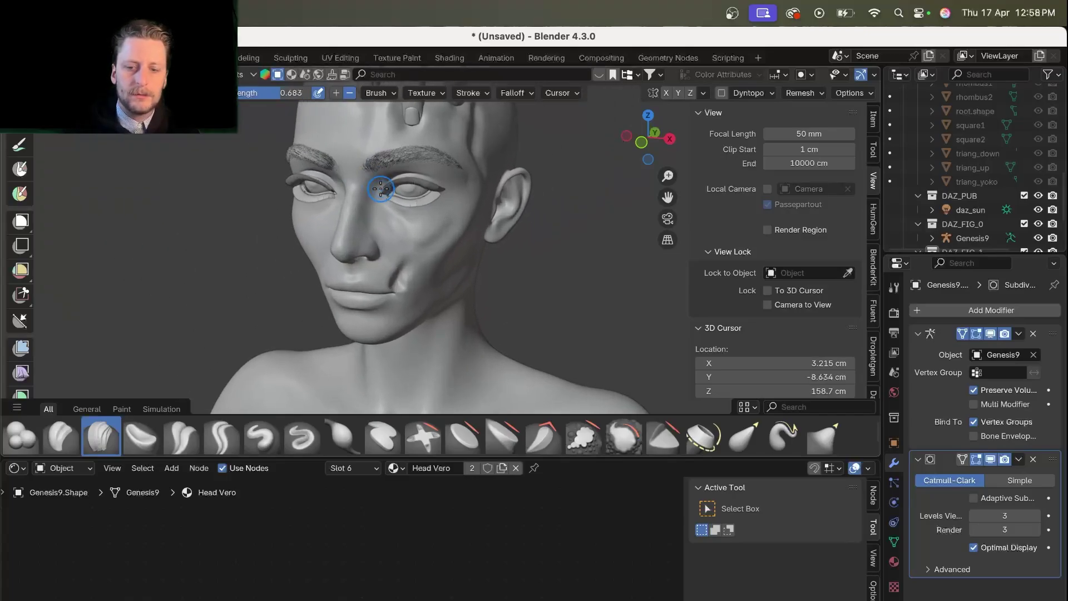
key("Home")
scroll(565, 227, "up", 8)
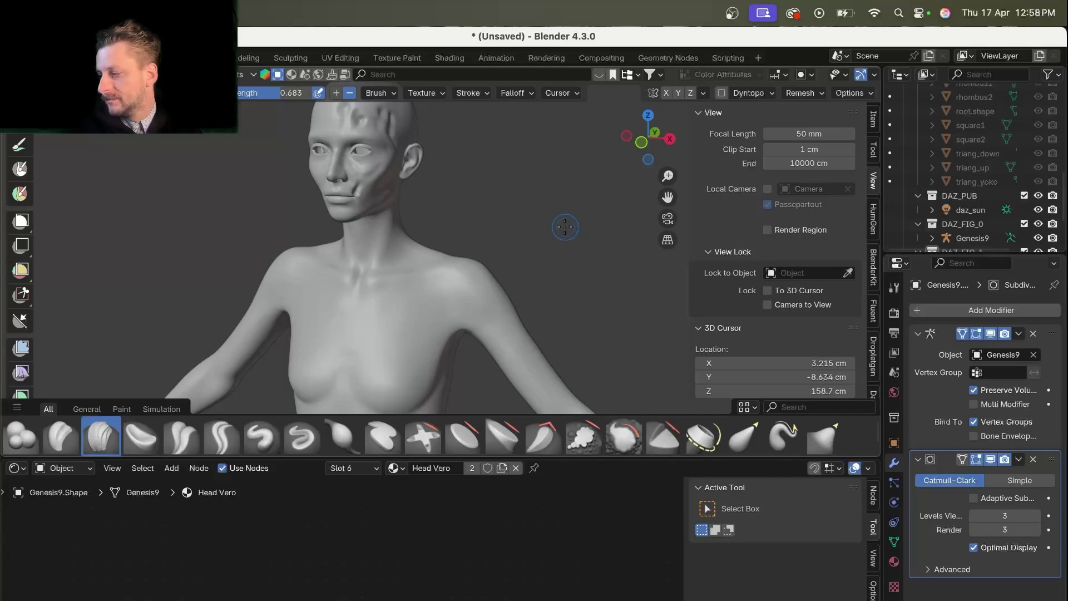
scroll(564, 227, "up", 8)
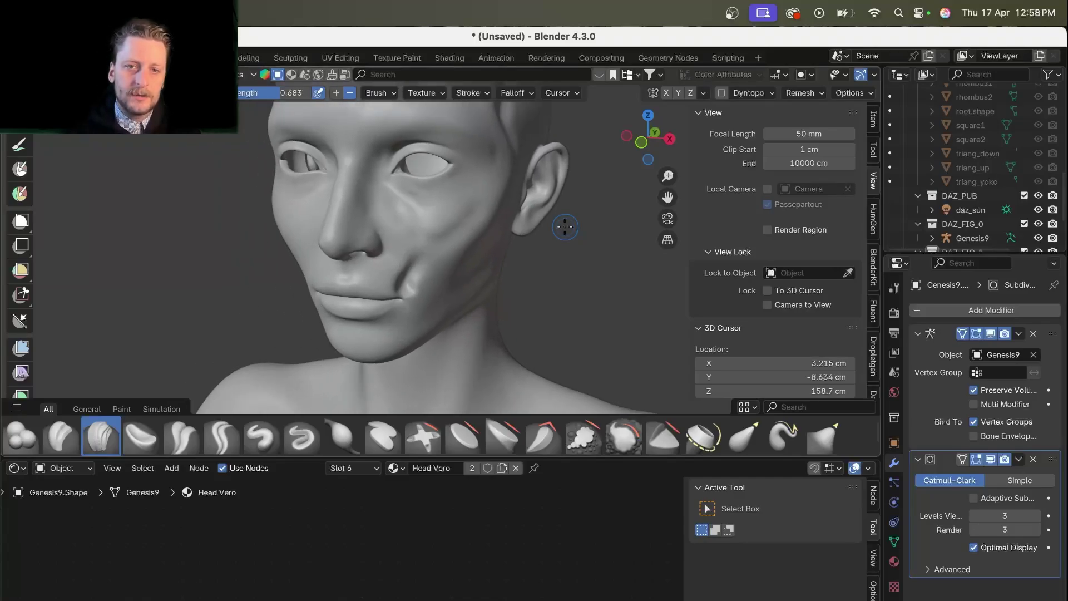
scroll(564, 227, "down", 3)
scroll(565, 227, "down", 3)
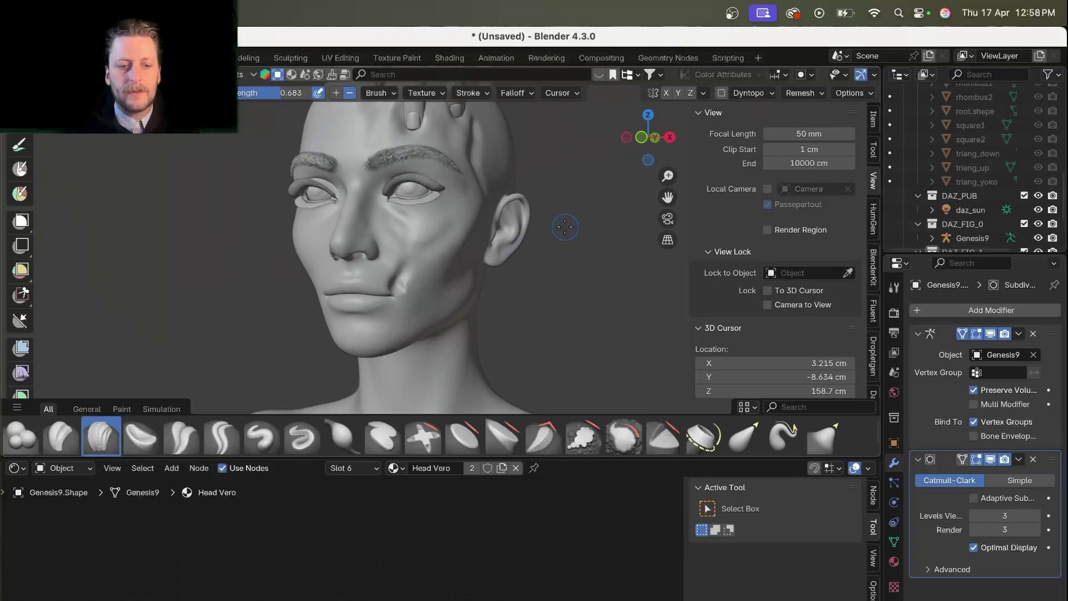
Check the scarred face through the camera in rendered shading and from a side profile
key("KP_0")
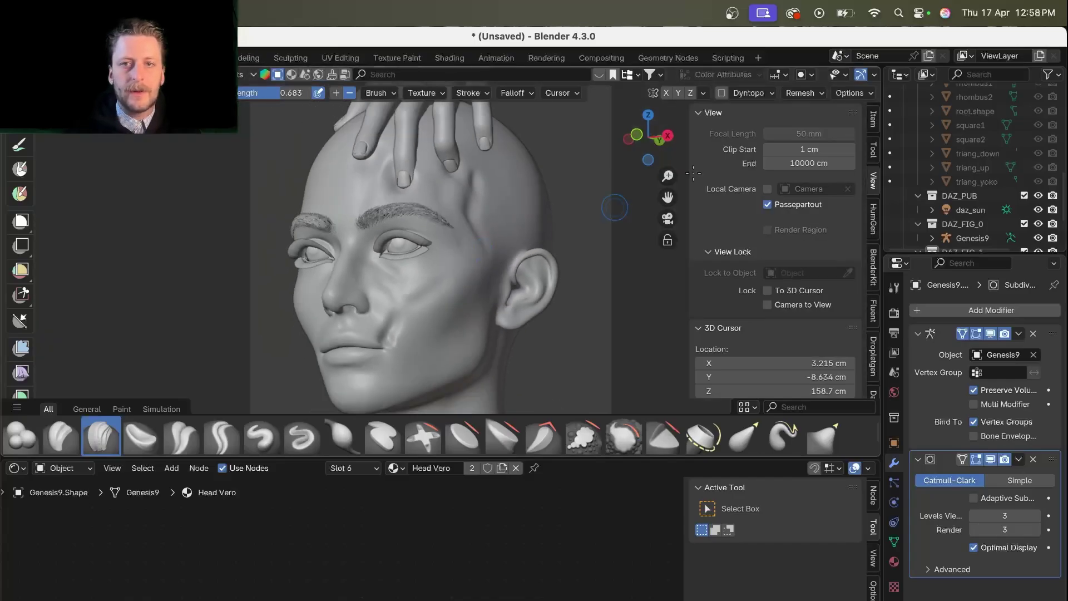
scroll(808, 80, "down", 5)
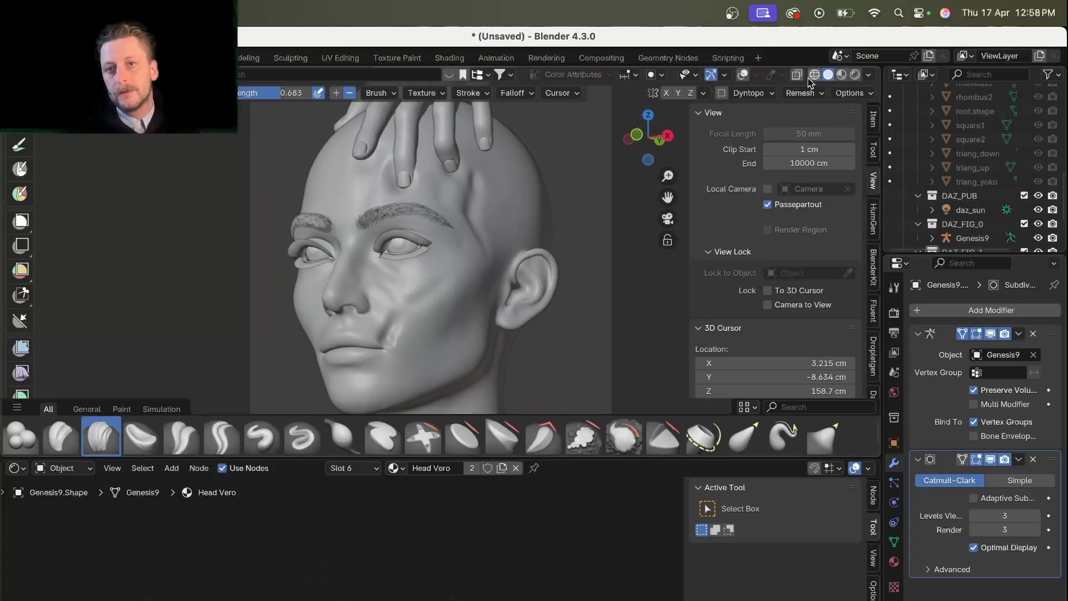
left_click(853, 76)
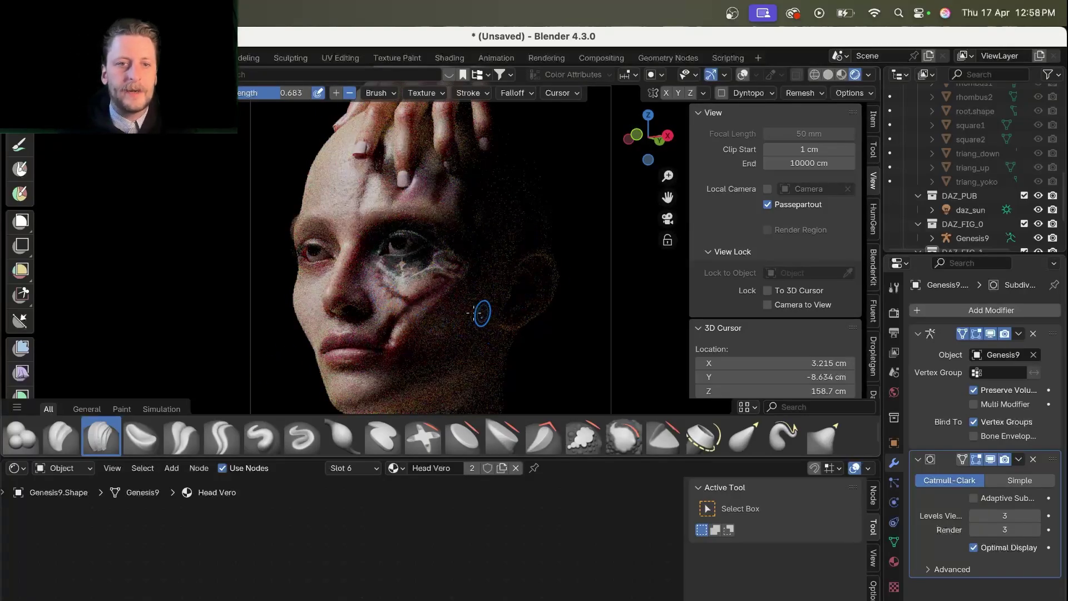
scroll(462, 195, "right", 10)
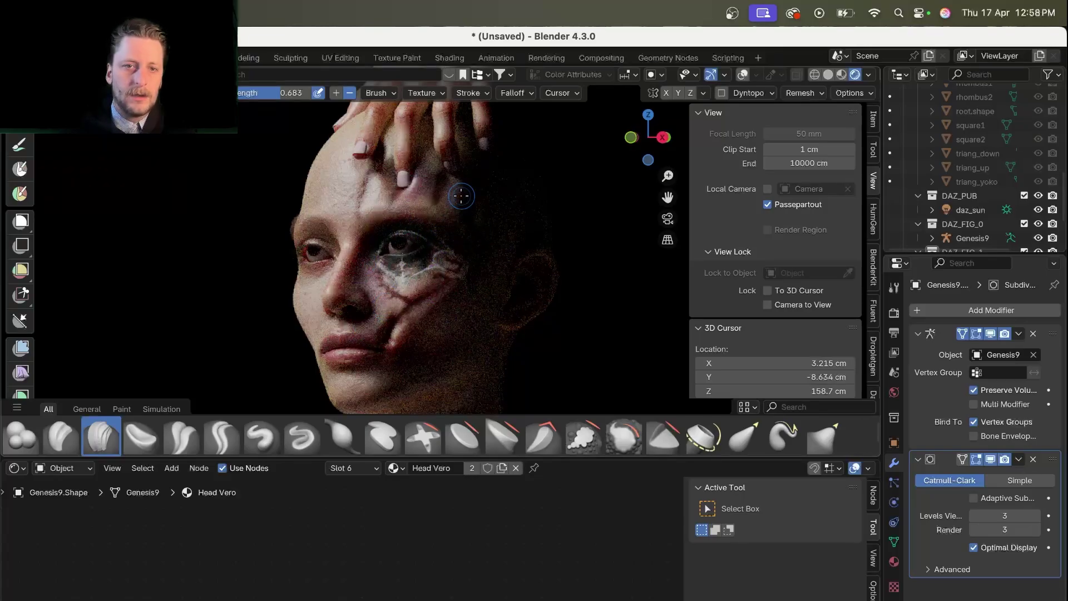
scroll(462, 196, "up", 5)
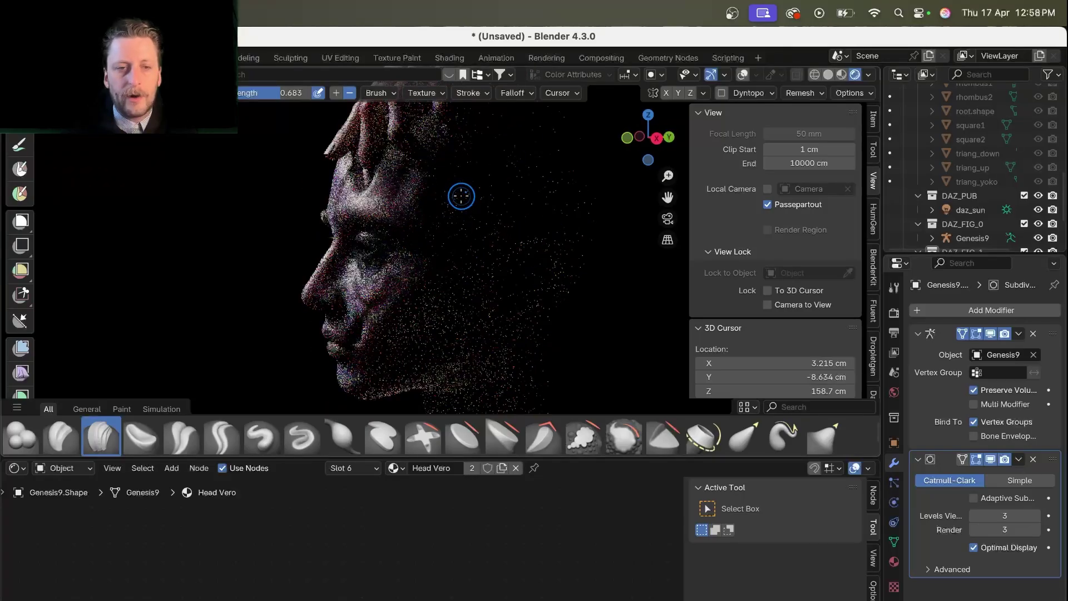